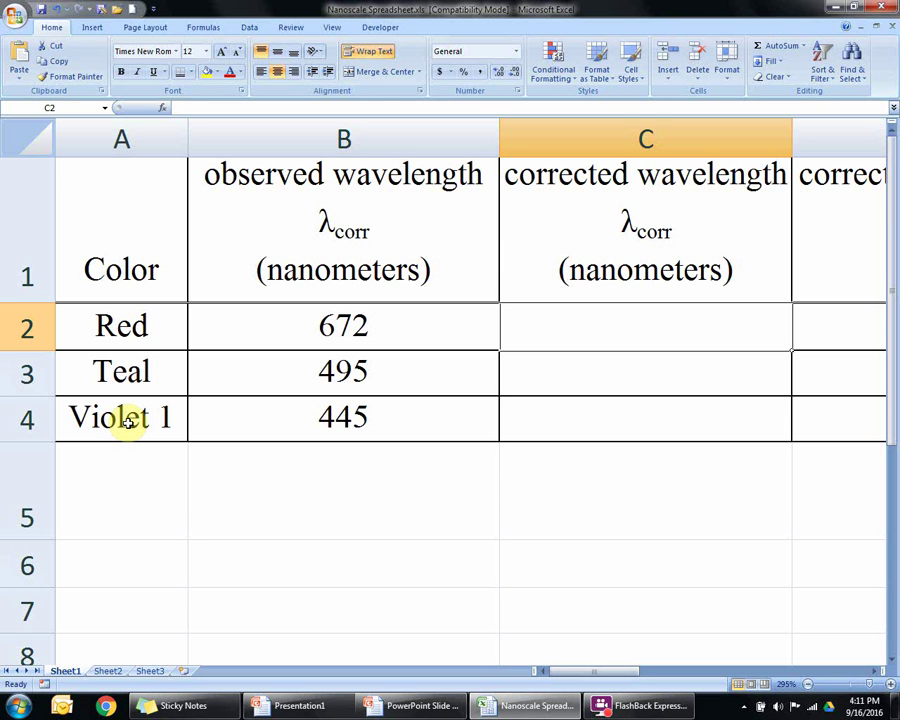
Review the observed wavelengths for each color and the headings of the corrected wavelength, frequency and emitted light energy columns
click(280, 322)
click(300, 366)
click(316, 422)
click(322, 336)
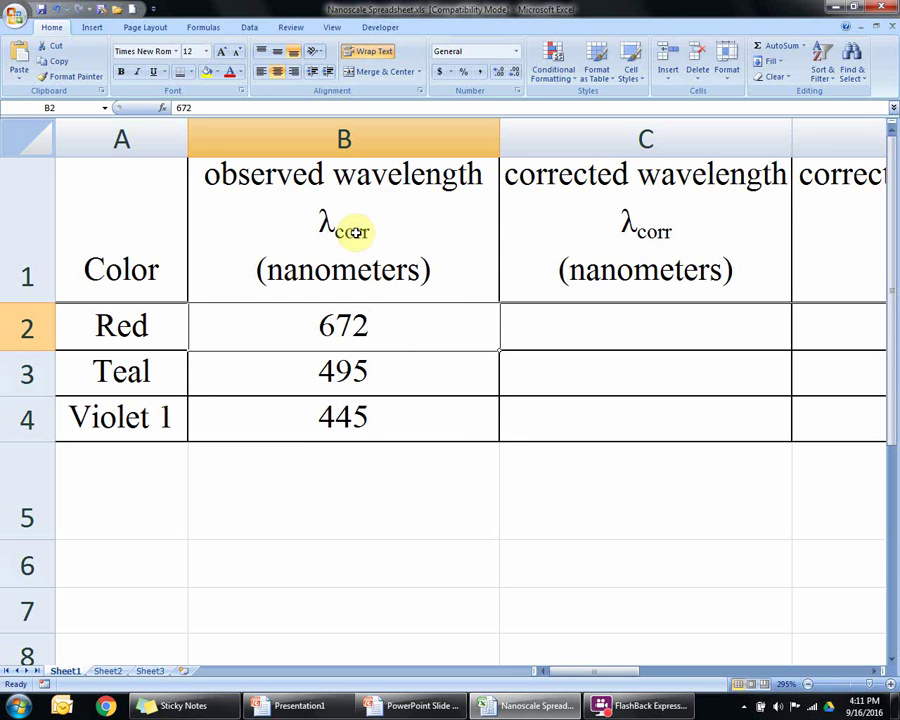
drag(606, 676, 625, 676)
click(574, 238)
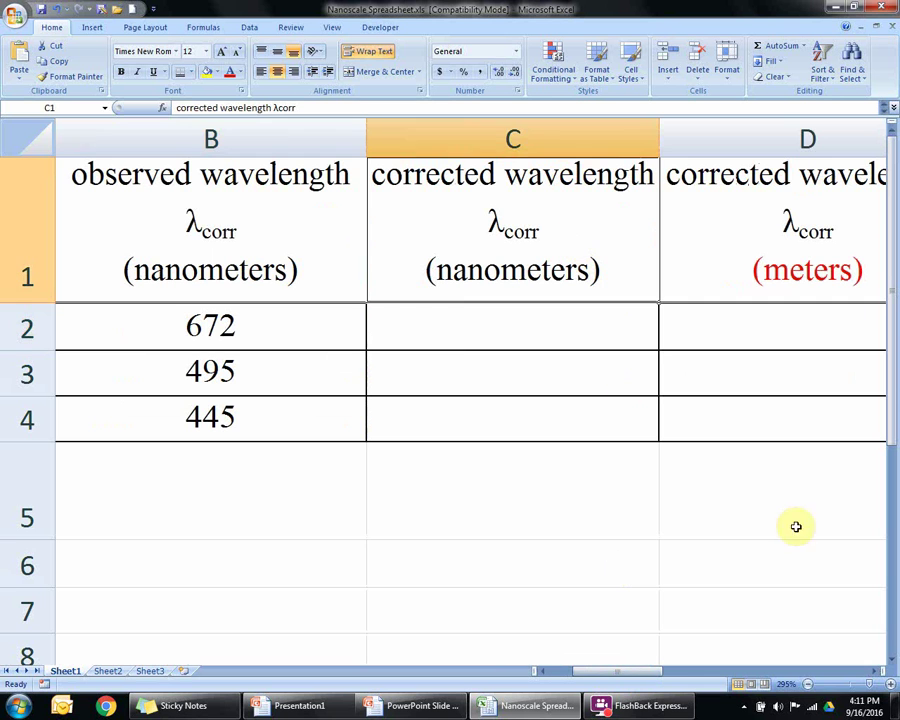
click(875, 678)
click(875, 678)
click(875, 678)
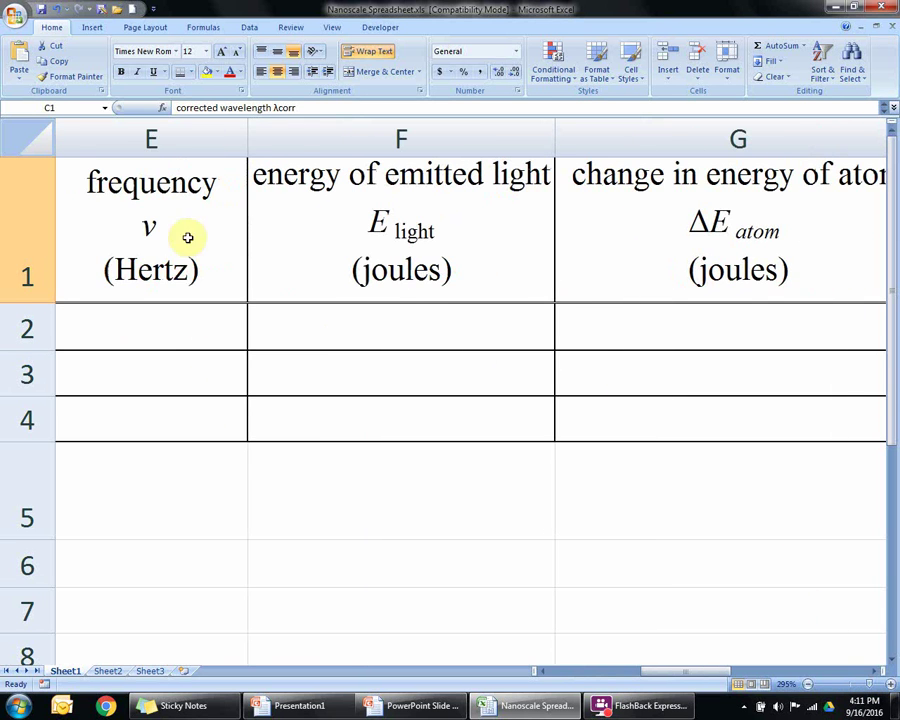
click(121, 178)
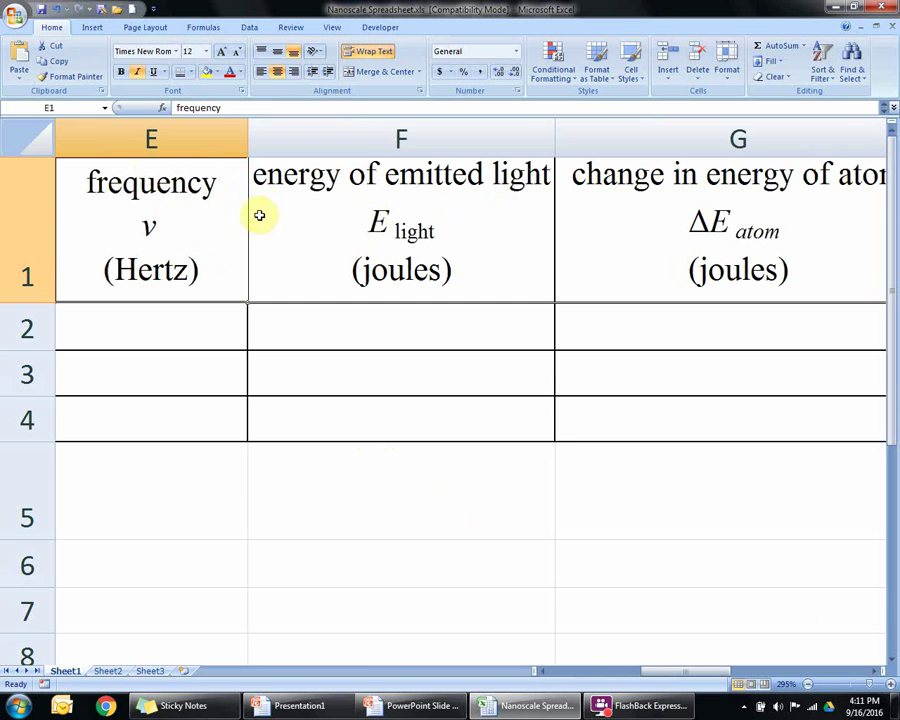
click(338, 217)
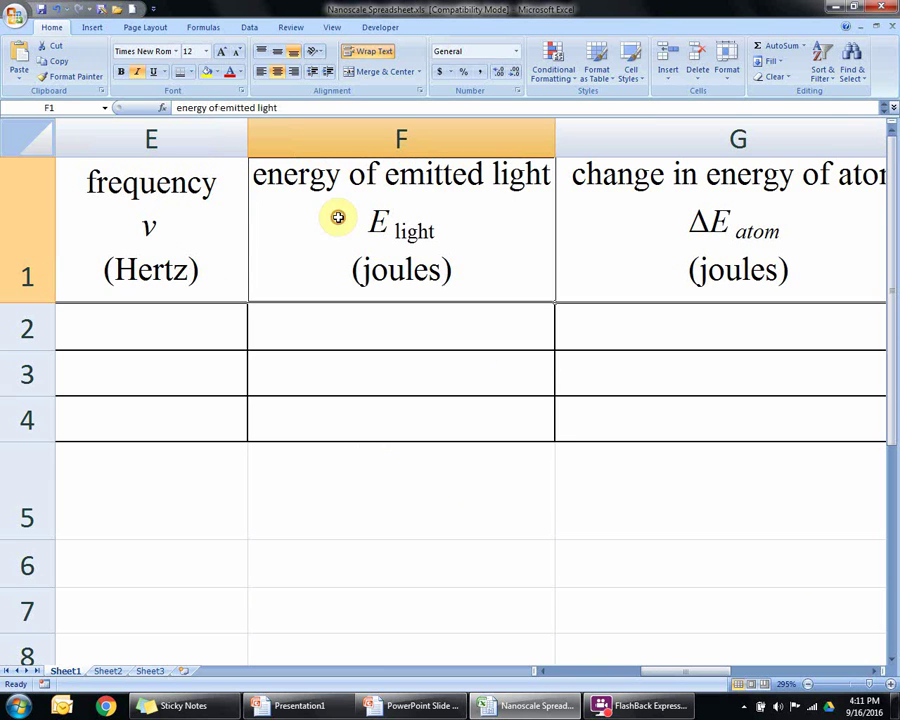
Review the remaining columns, from the atom's energy change and energy levels through the Rydberg constant, its average and % error
click(876, 676)
click(876, 676)
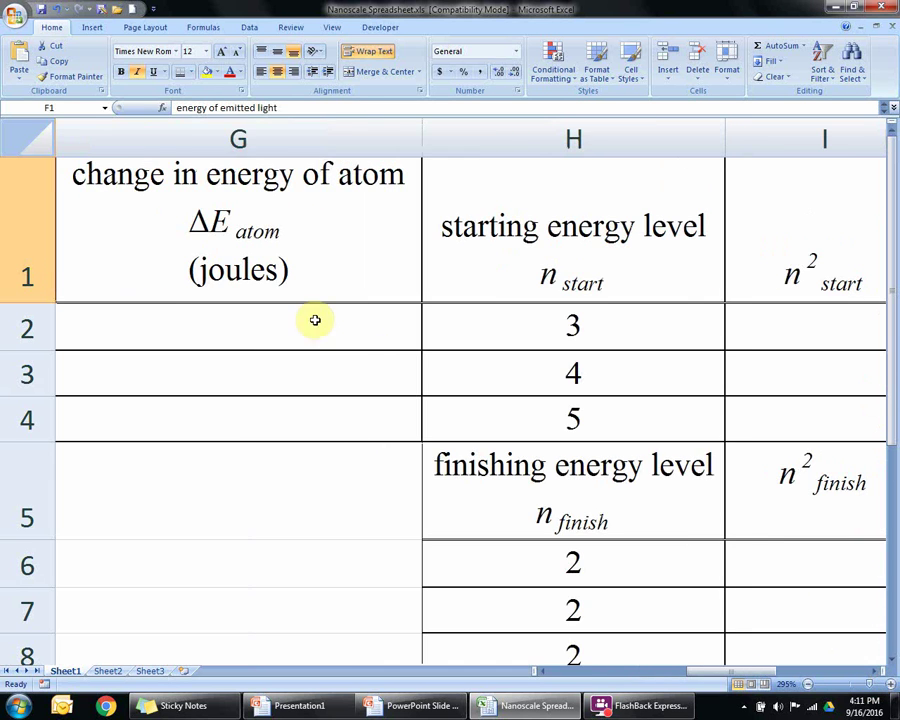
click(230, 230)
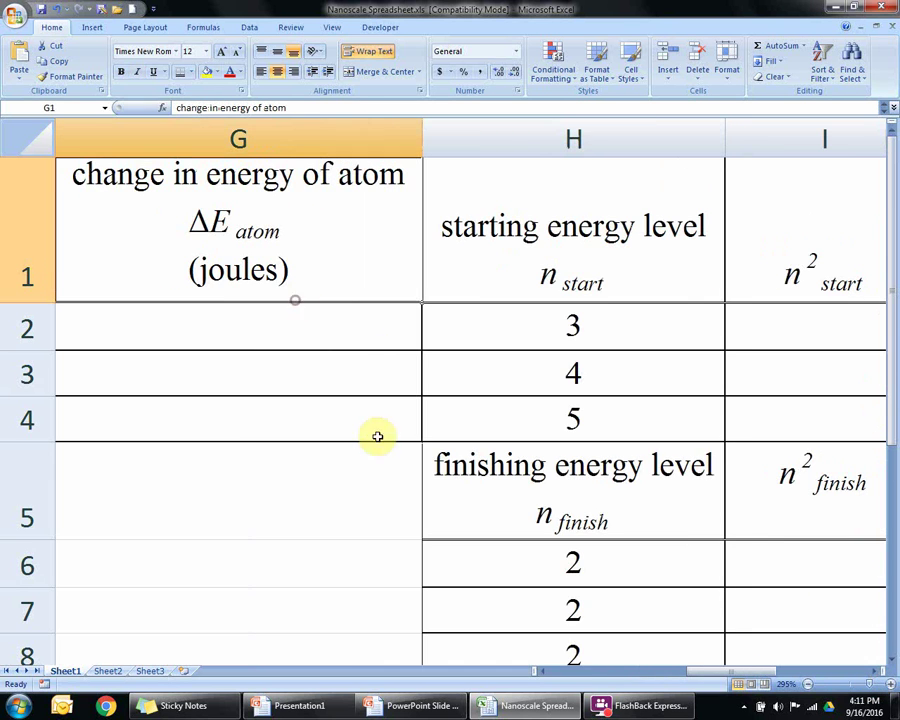
click(876, 674)
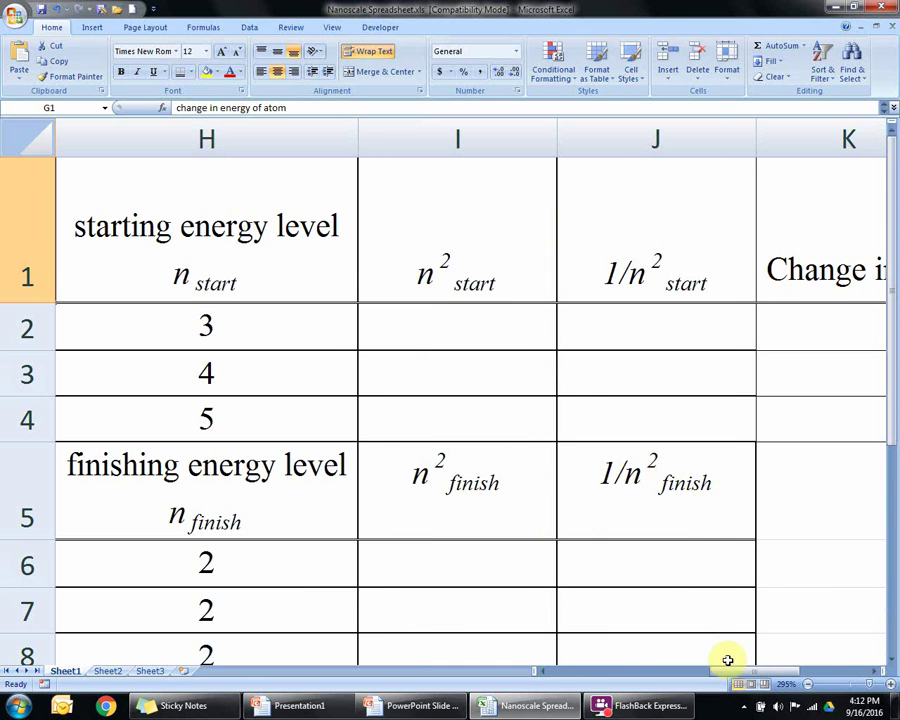
drag(734, 677, 772, 675)
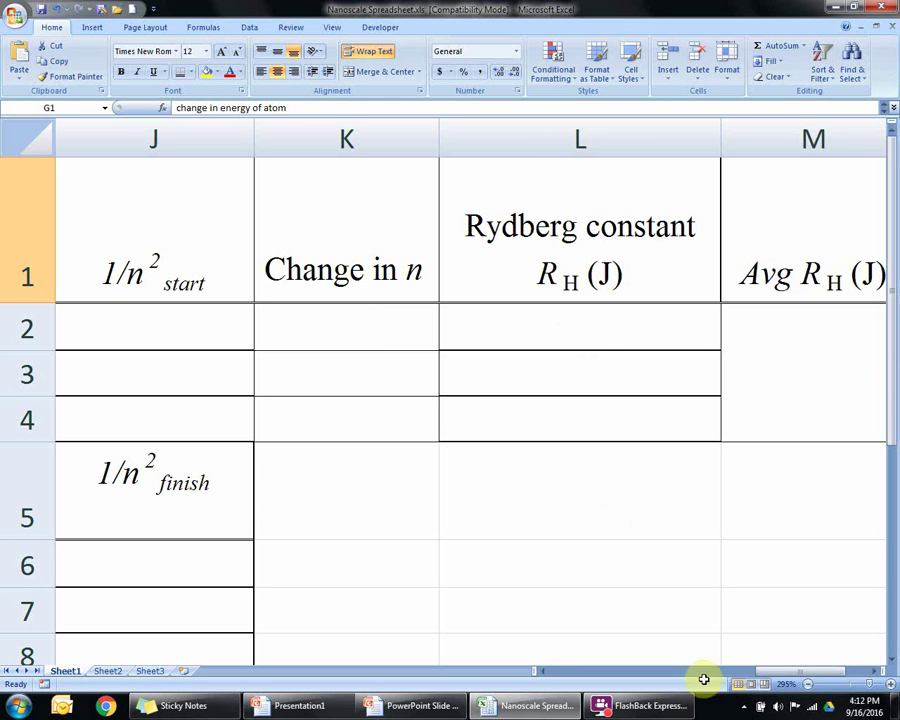
click(565, 319)
click(609, 388)
click(629, 418)
drag(783, 675, 805, 684)
click(560, 350)
click(772, 375)
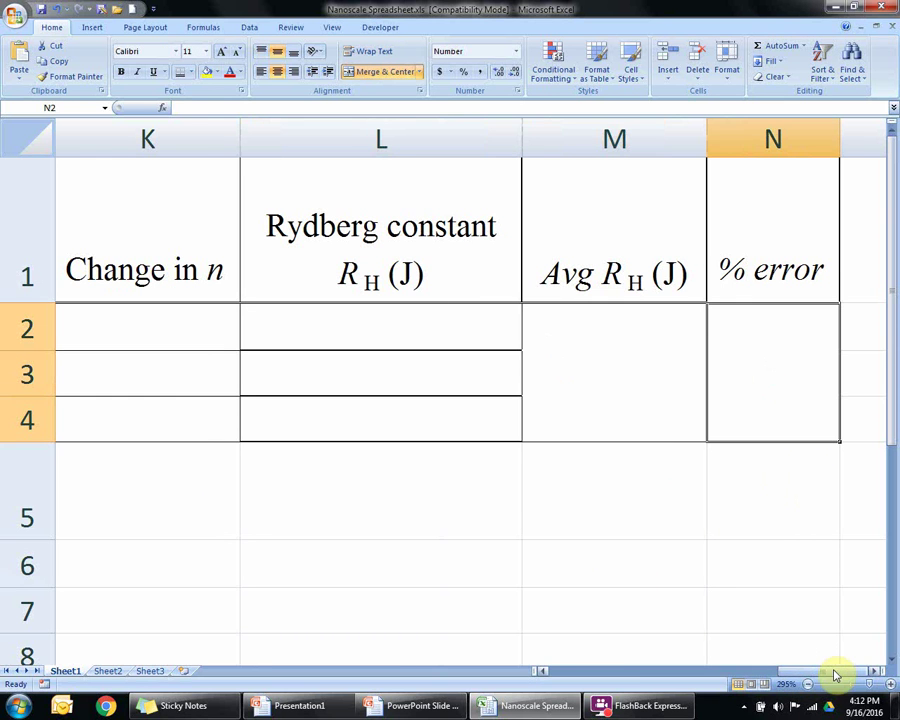
drag(836, 676, 572, 683)
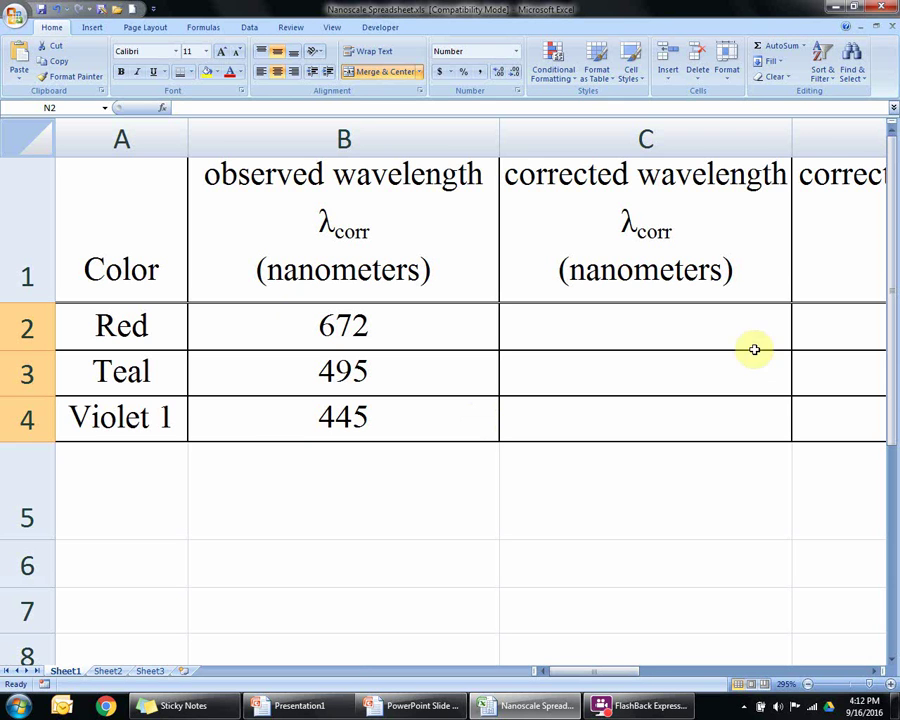
Enter the wavelength correction -17 in cell C5, below the corrected wavelength (nanometers) column
click(689, 320)
click(460, 335)
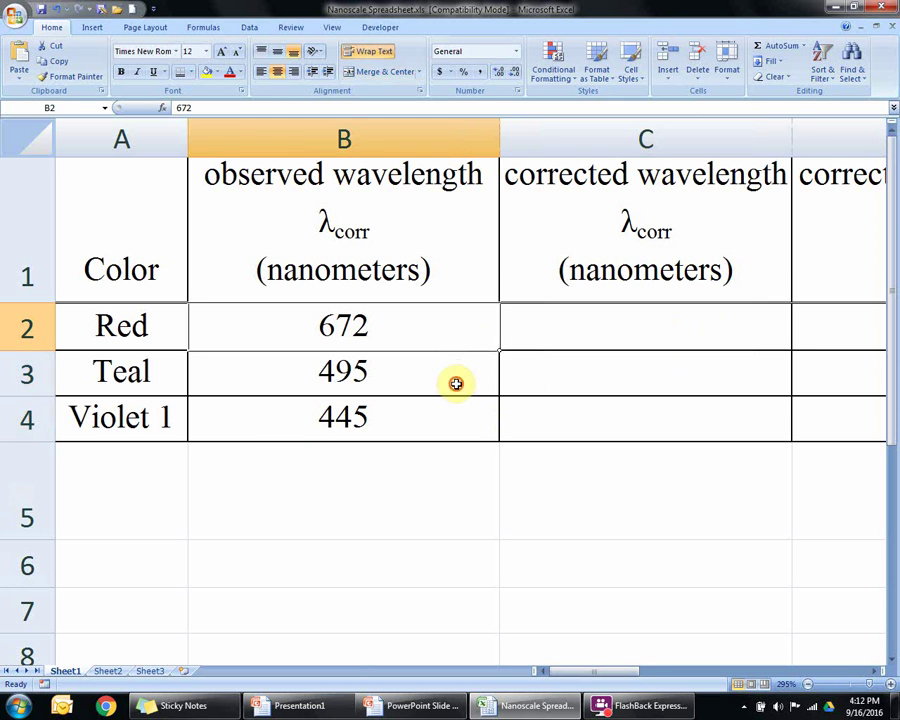
click(458, 382)
click(476, 431)
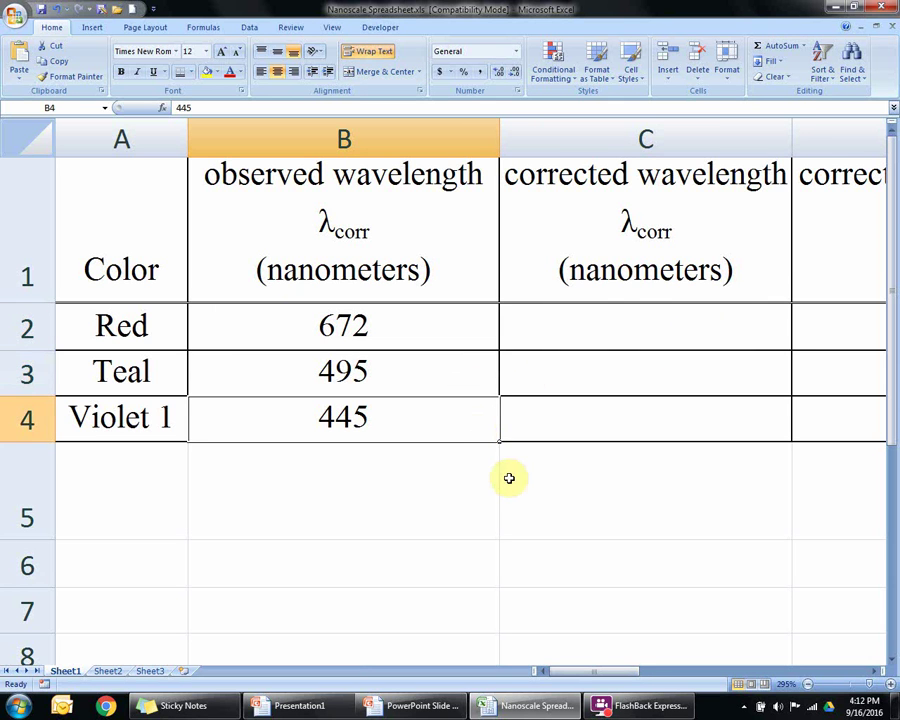
click(600, 334)
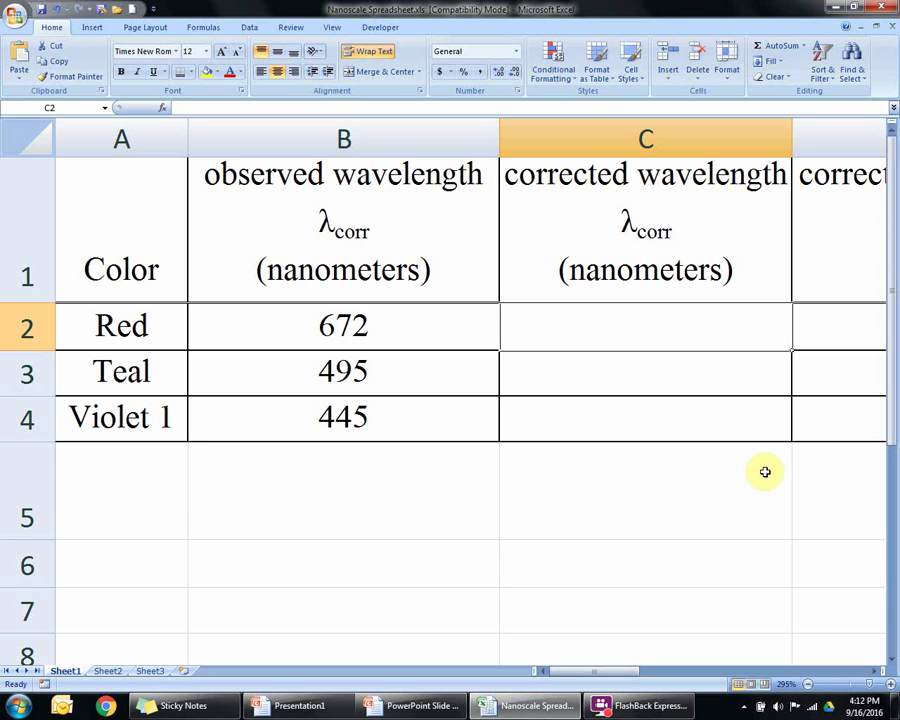
click(665, 505)
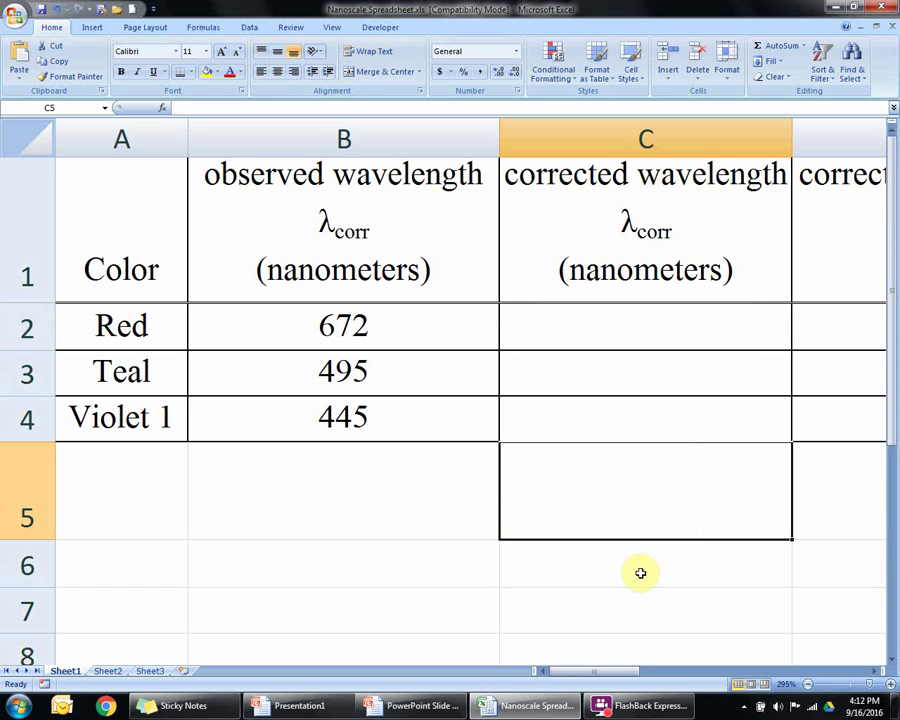
text(-17)
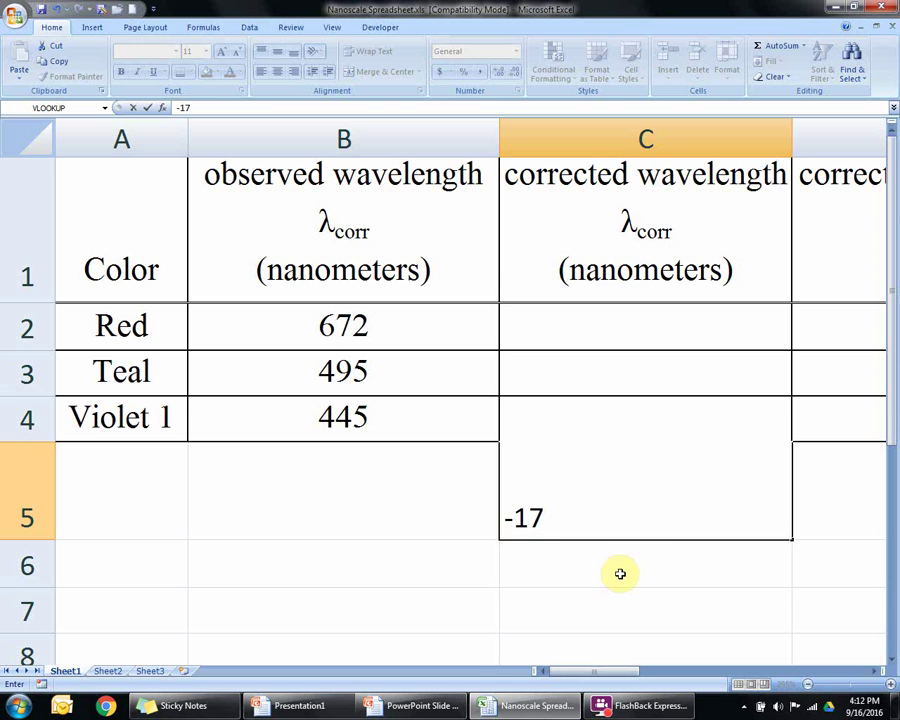
Calculate the red line's corrected wavelength in C2 with the formula =B2-17
click(663, 333)
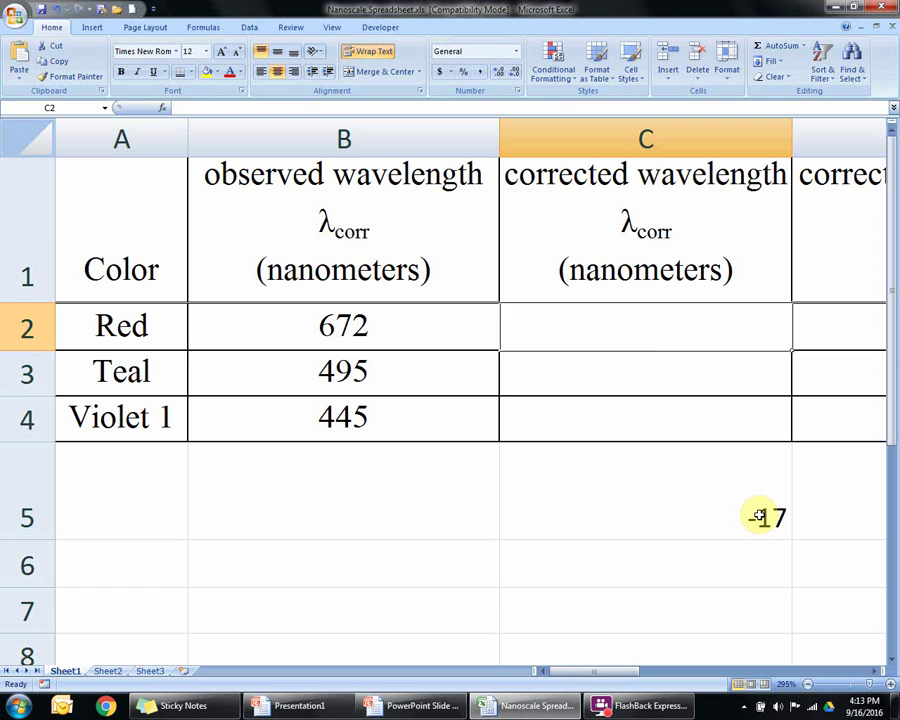
text(=)
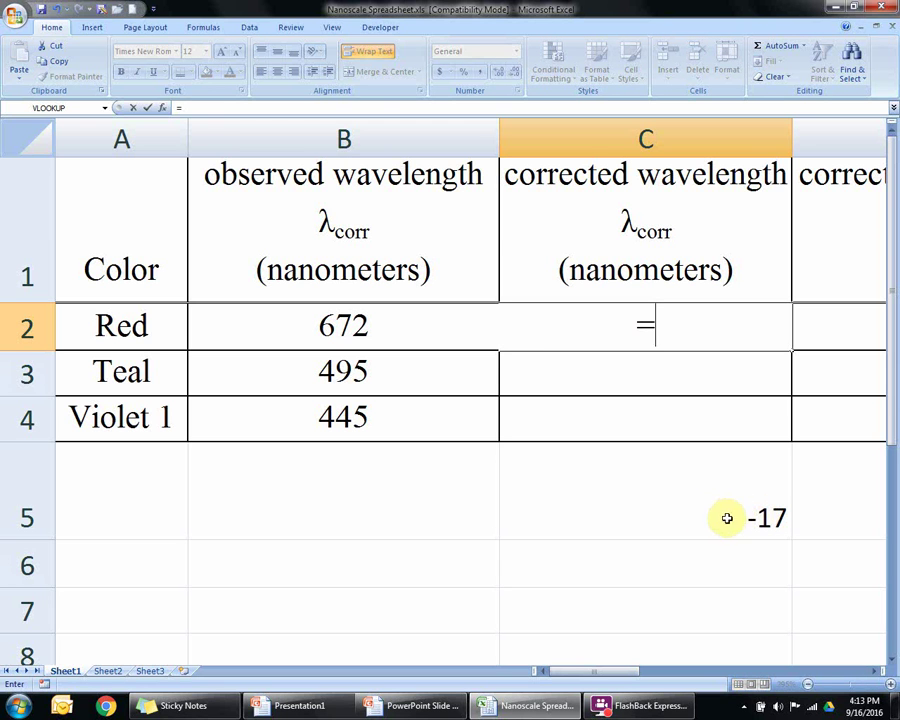
click(432, 346)
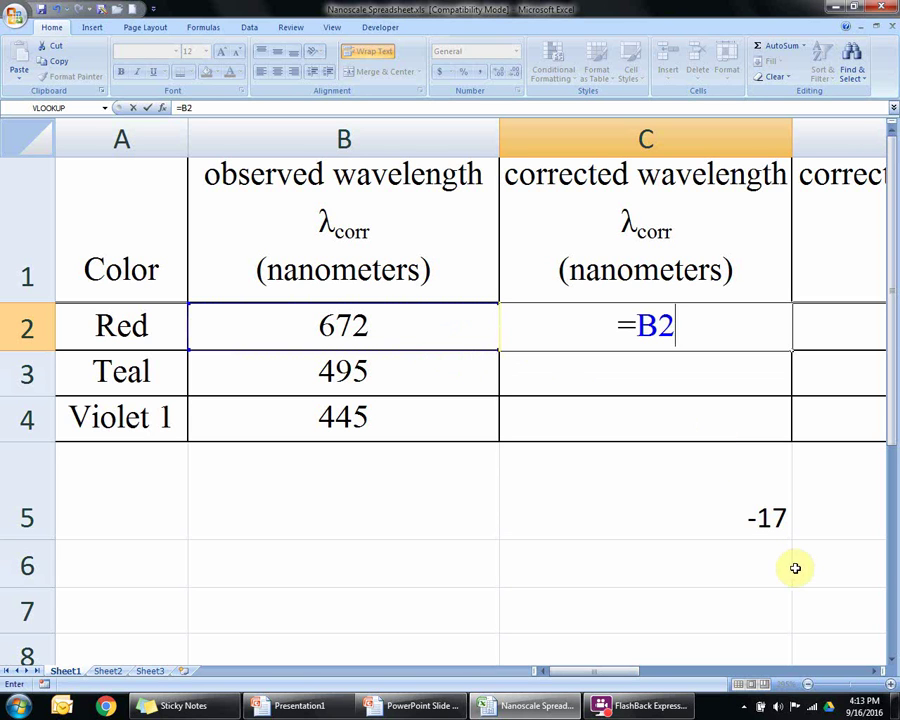
text(-17)
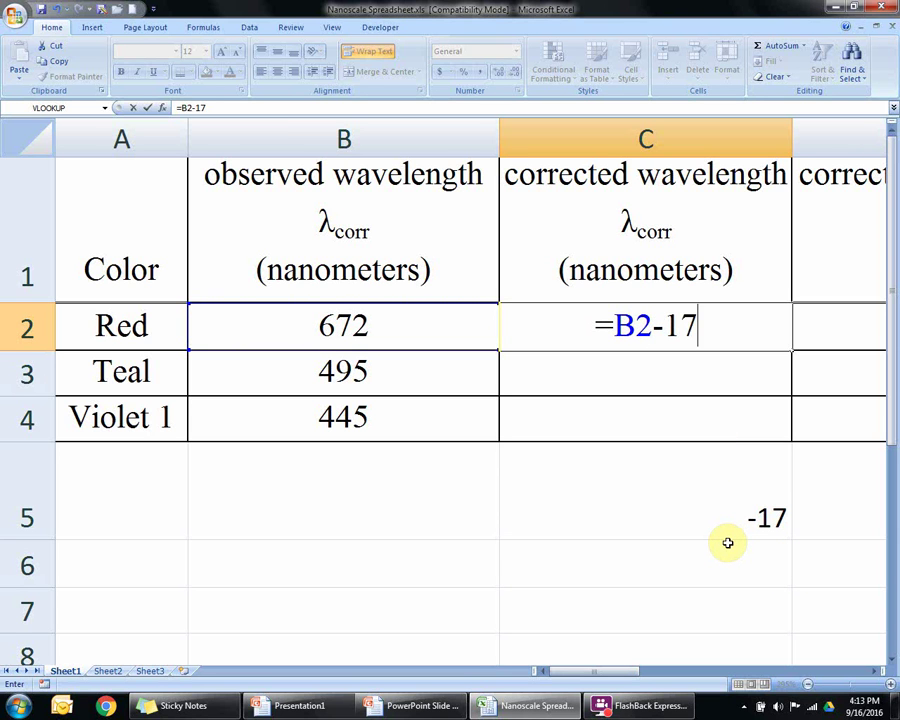
key(Return)
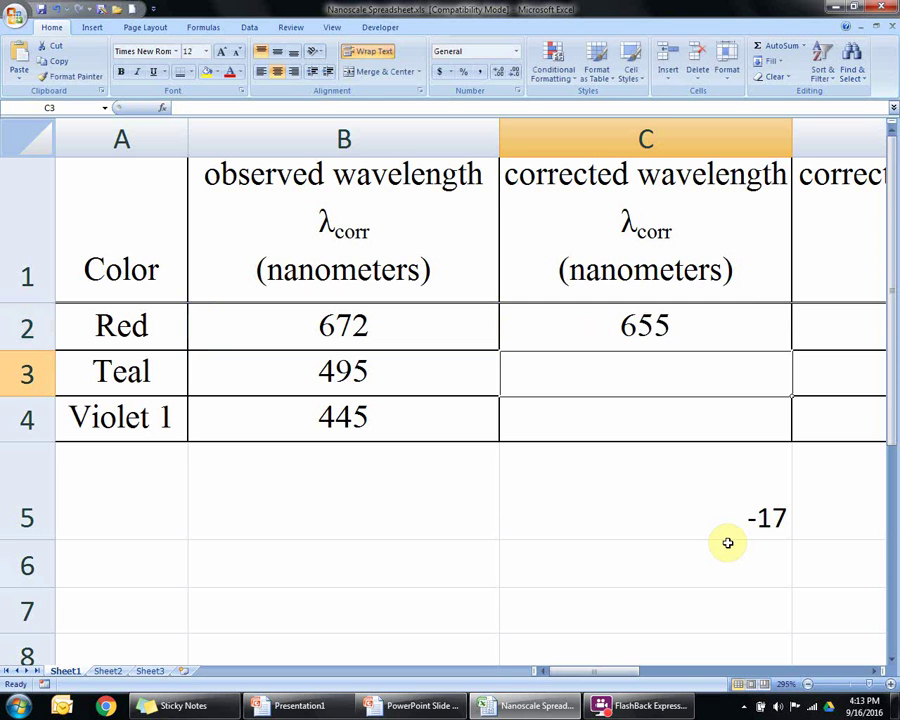
Fill the corrected wavelength formula from C2 down to C4 and check the copied formula in C3
scroll(726, 542, down, 1)
scroll(659, 458, up, 1)
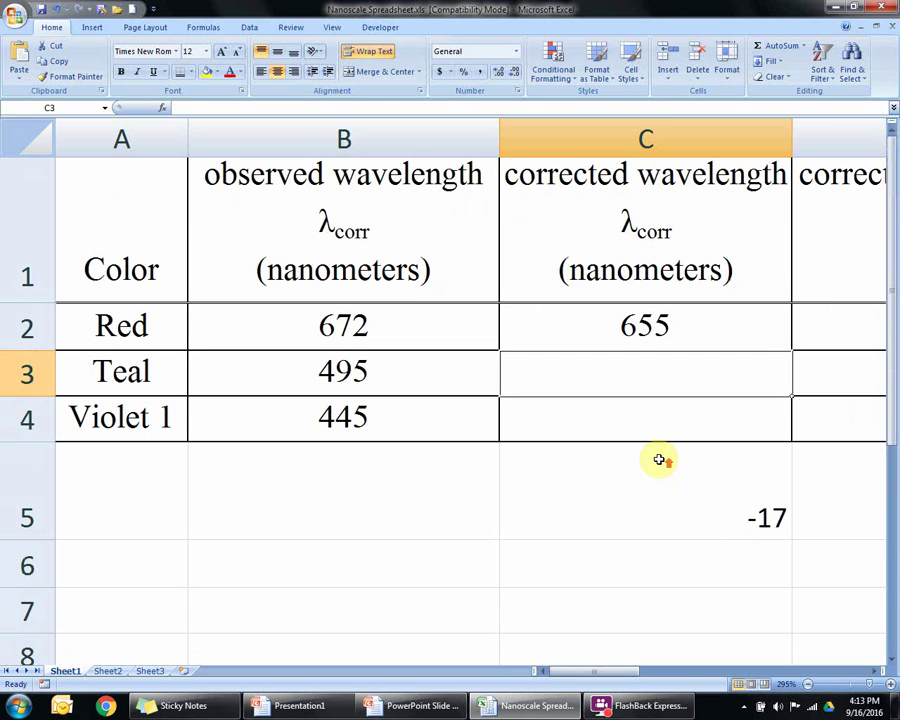
click(618, 337)
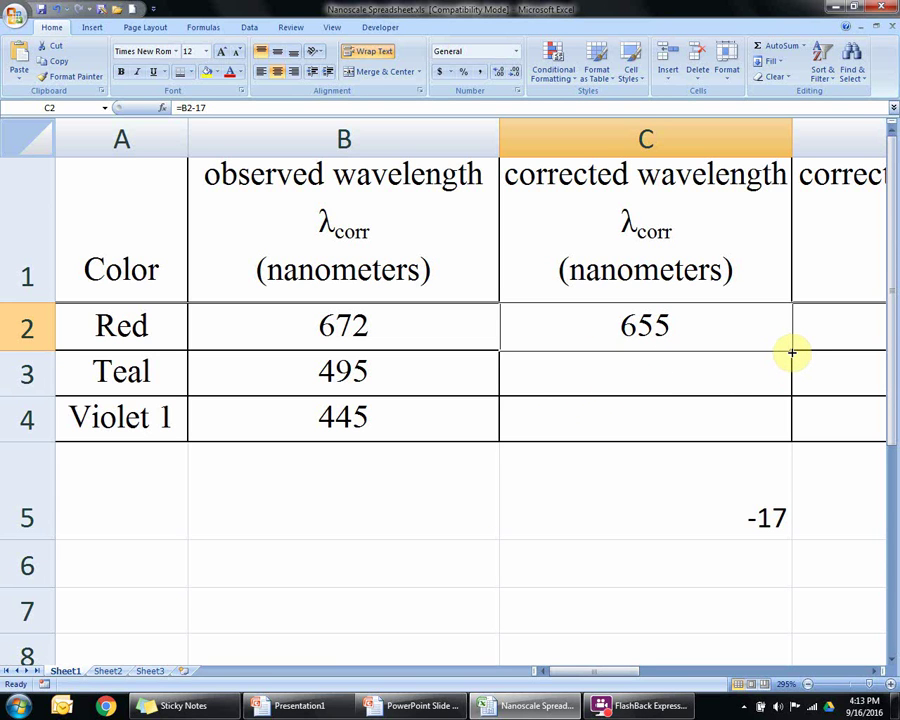
drag(791, 352, 797, 430)
click(624, 368)
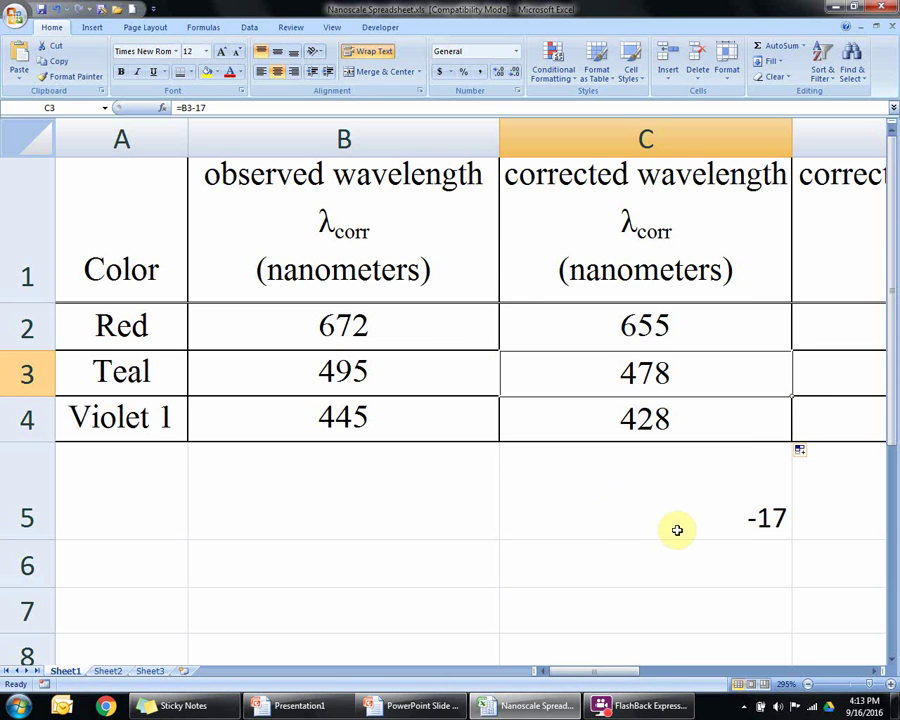
Convert the red line's corrected wavelength to meters in D2 with the formula =C2/1e9
click(877, 671)
click(877, 671)
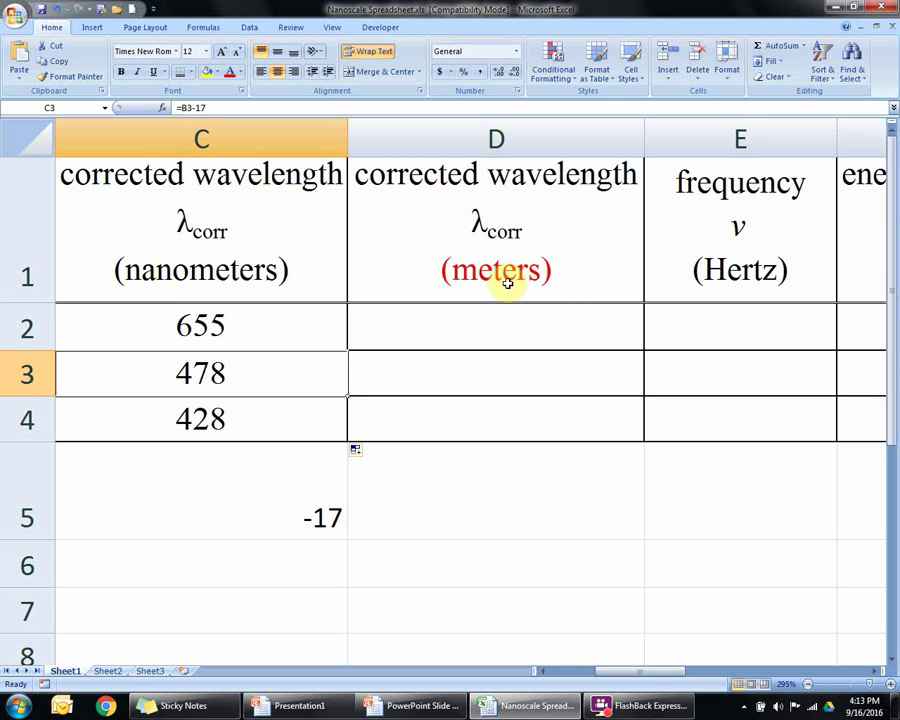
click(485, 343)
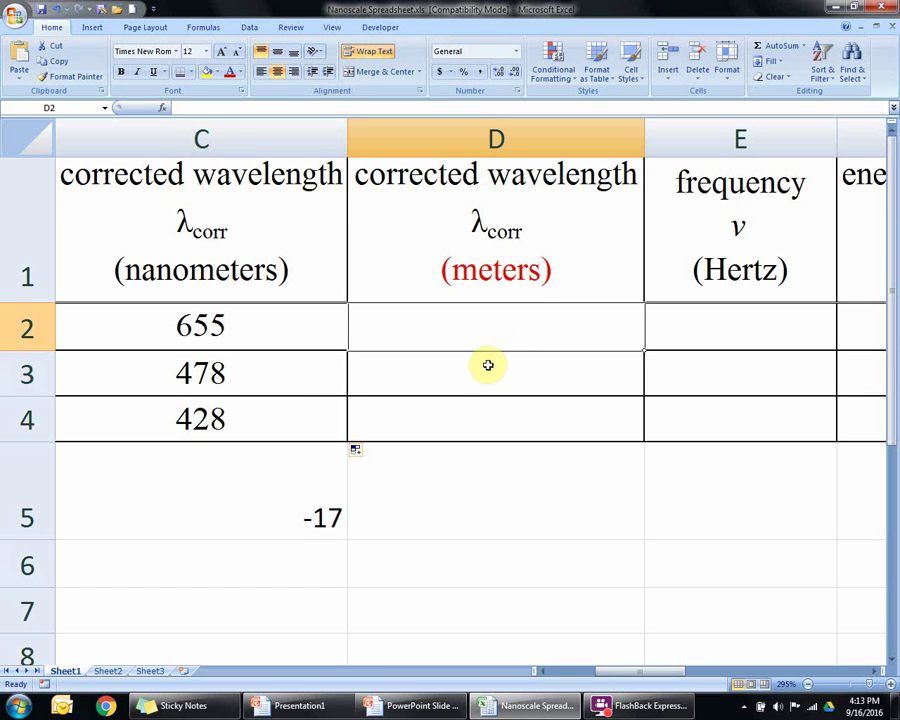
click(237, 320)
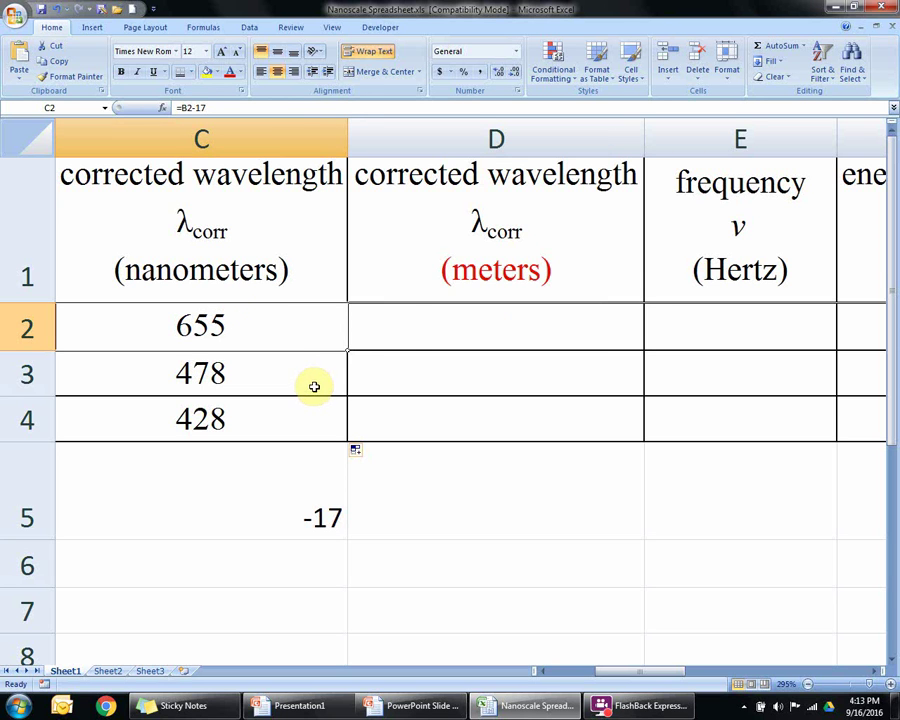
click(410, 336)
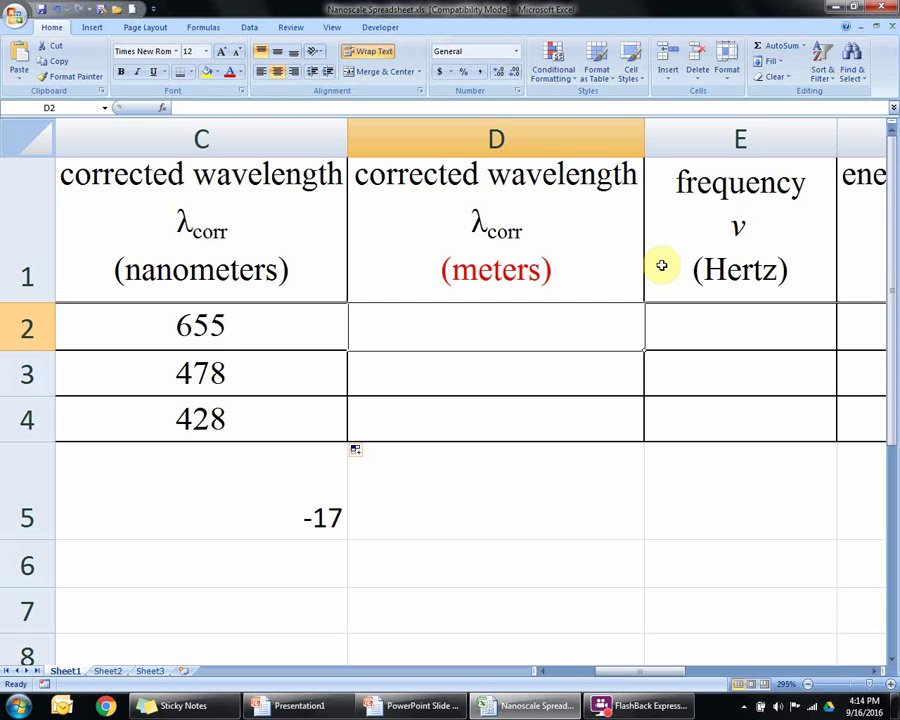
text(=)
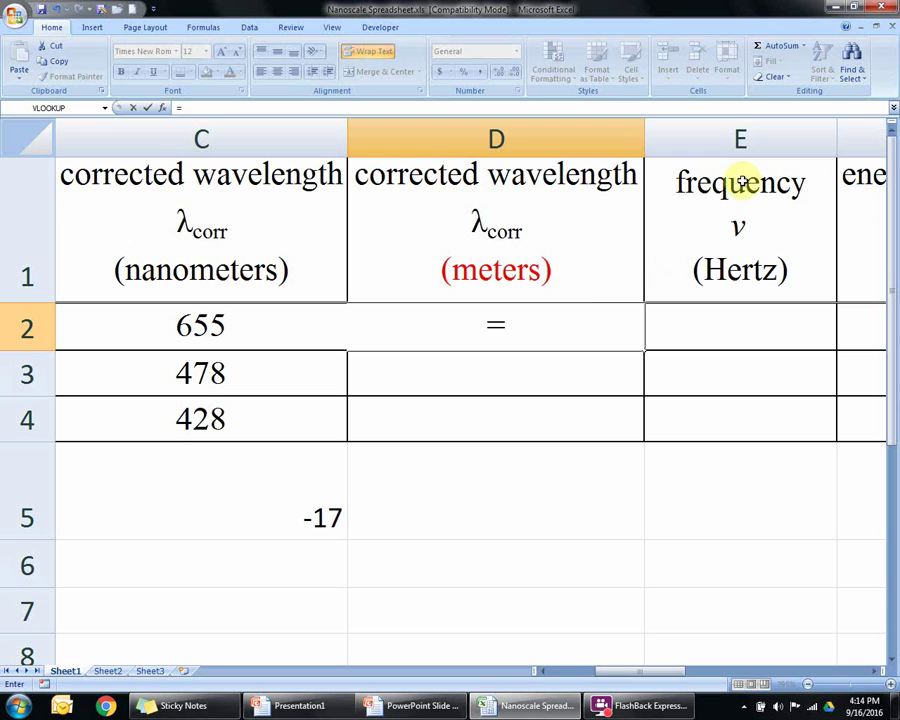
click(266, 333)
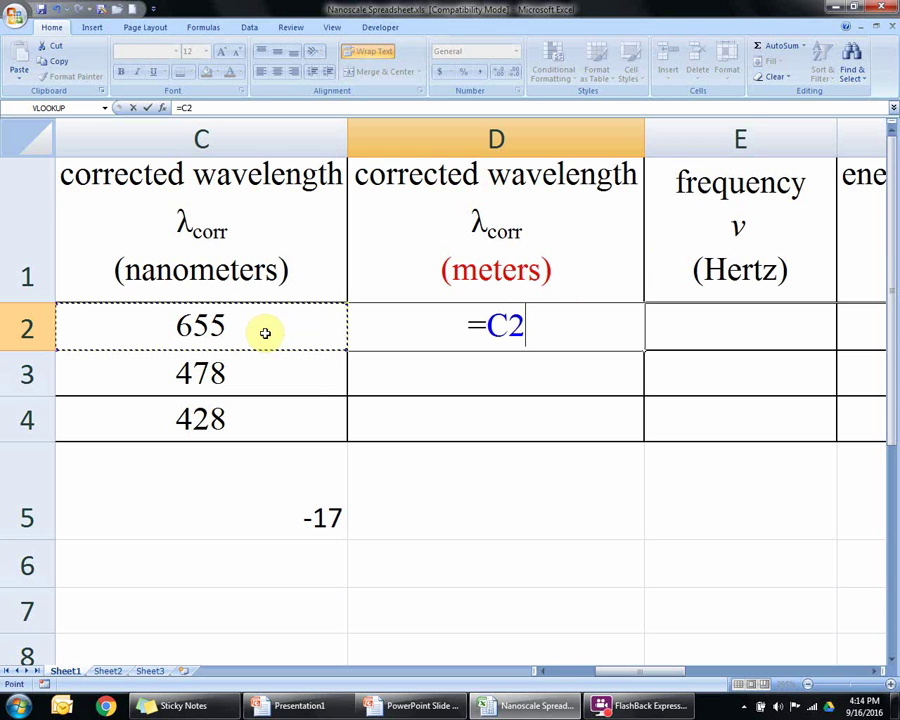
text(/)
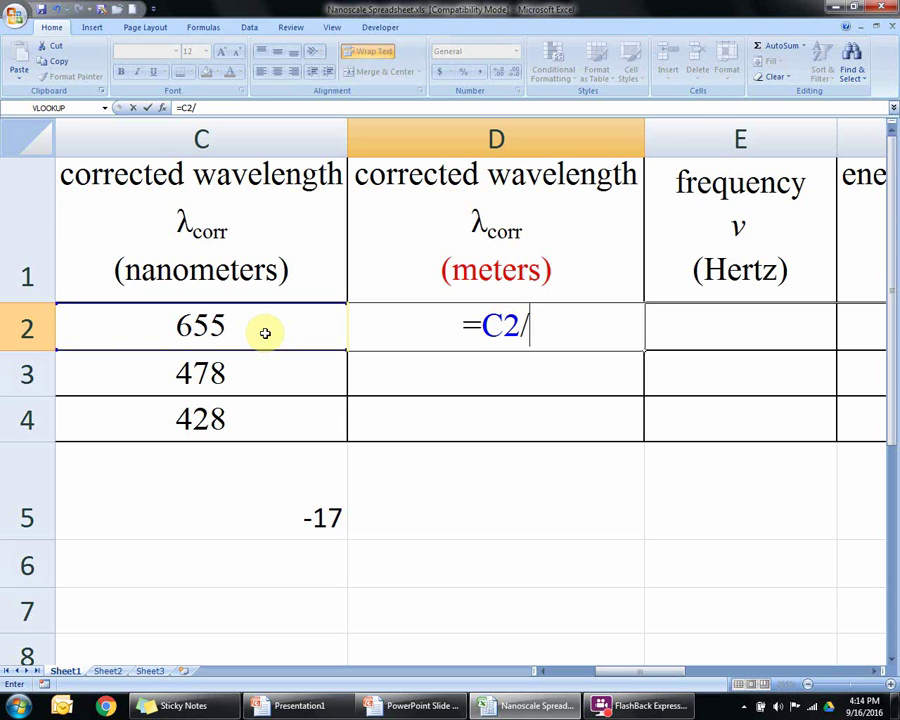
text(1e)
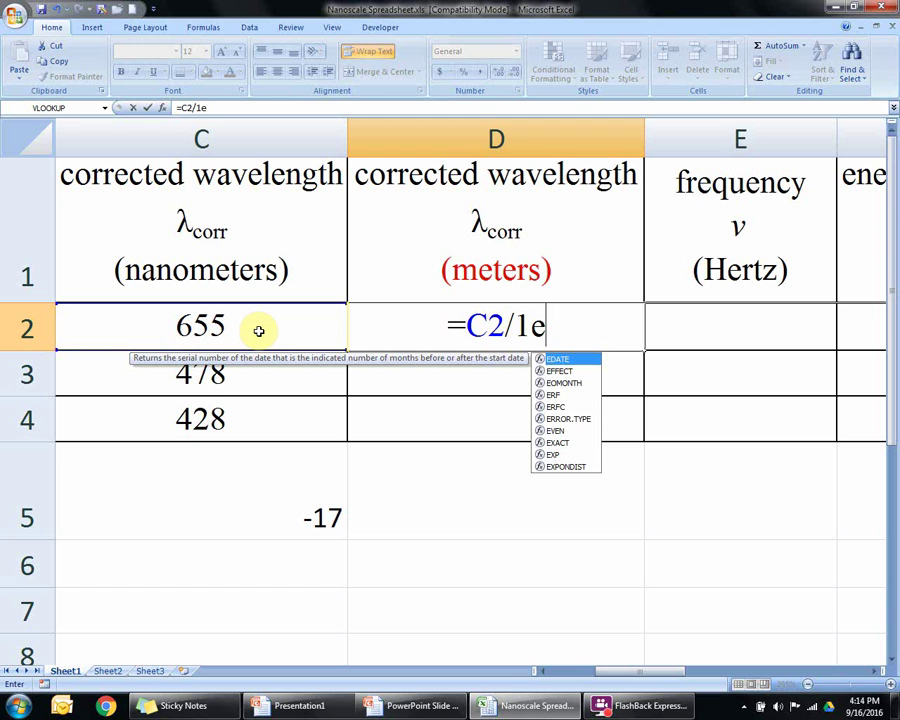
text(9)
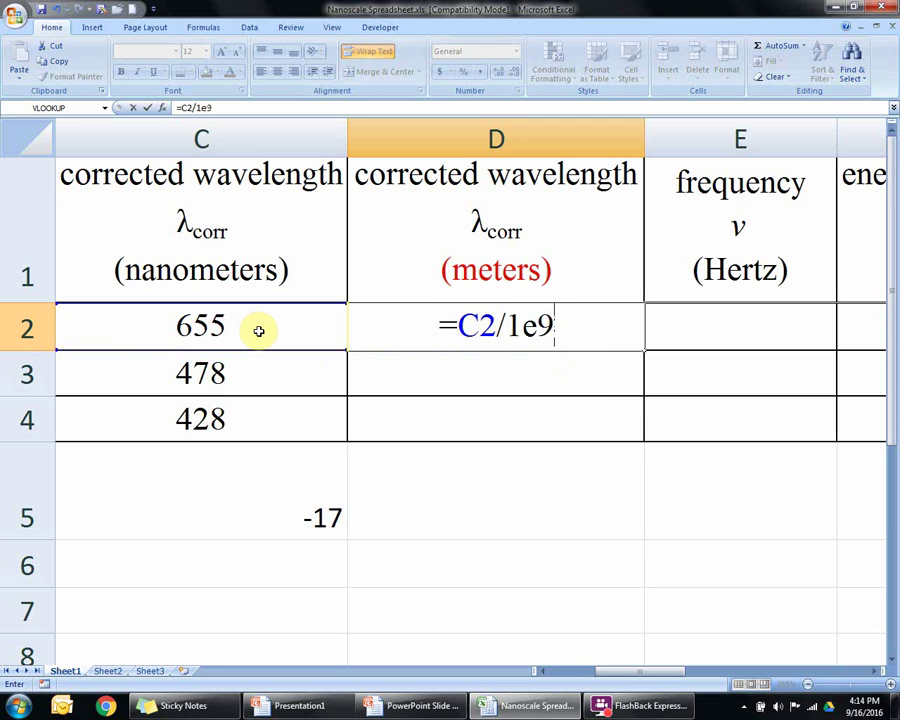
key(Return)
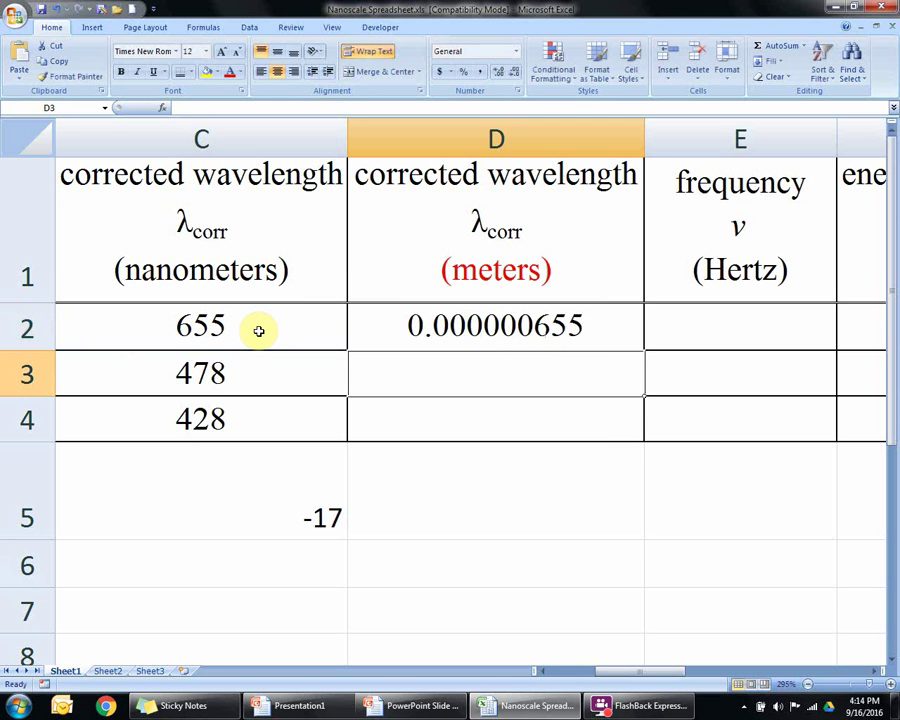
Fill the corrected wavelength (meters) formula from D2 down to D4
click(527, 326)
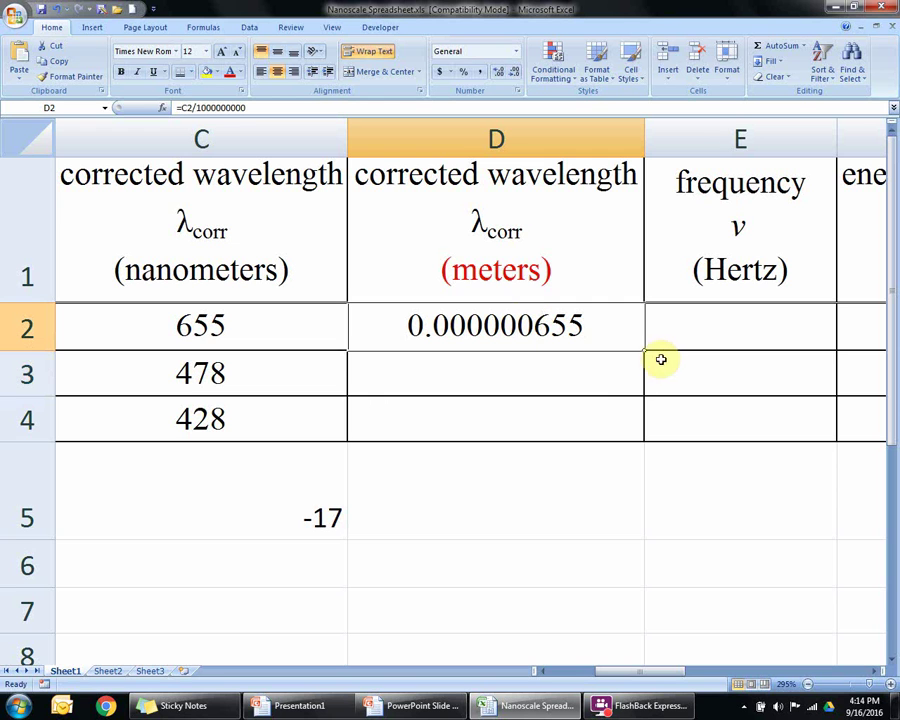
drag(645, 352, 644, 439)
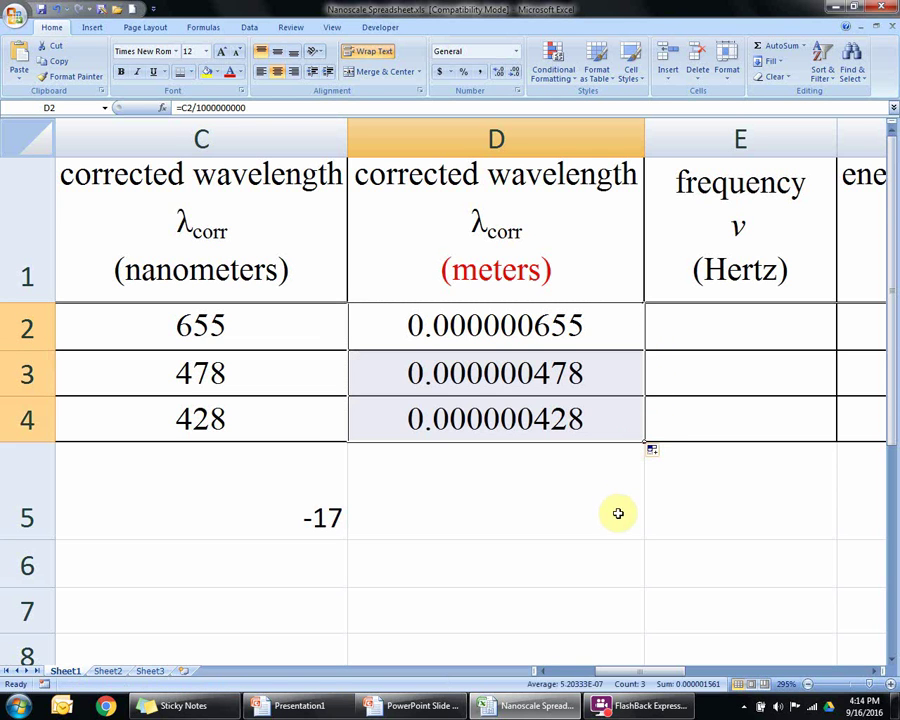
Note the speed of light as 3.00e8 in E5 below the frequency column, with the unit m/s in F5
drag(652, 671, 690, 683)
click(543, 672)
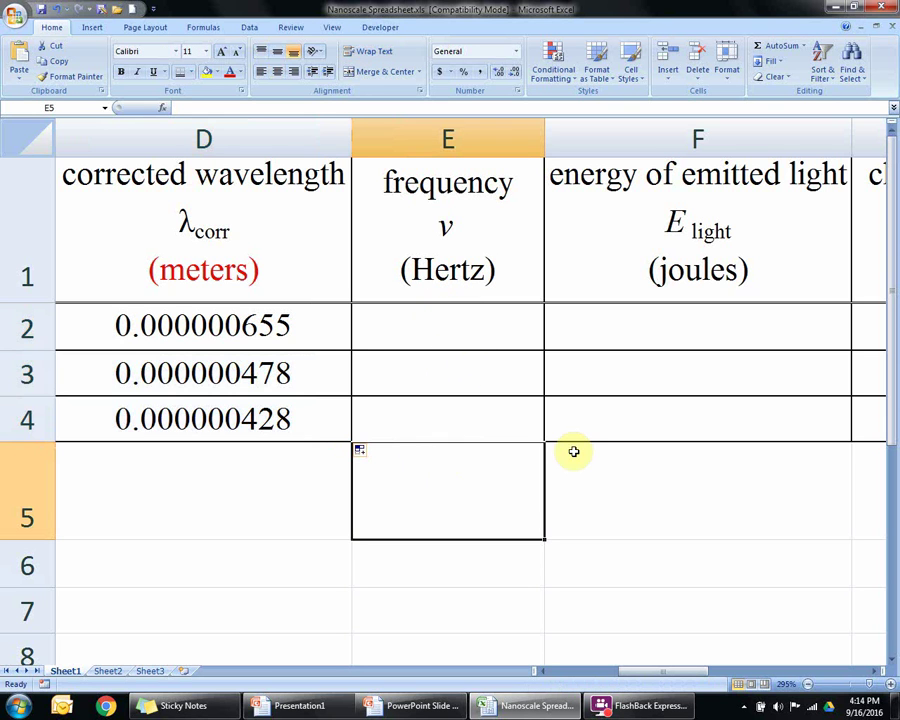
text(3.)
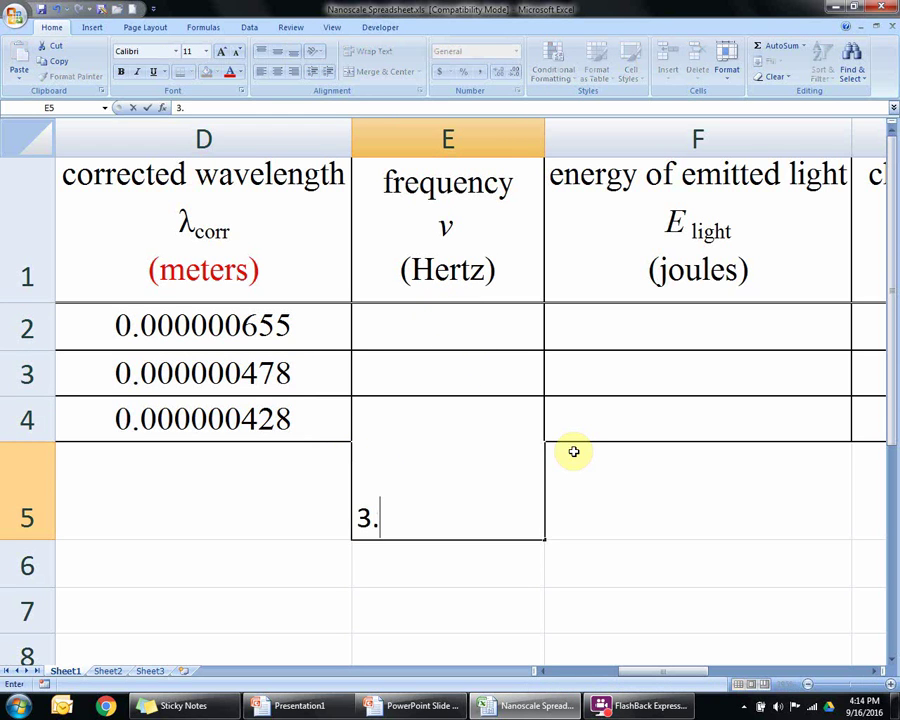
text(00e8)
key(Return)
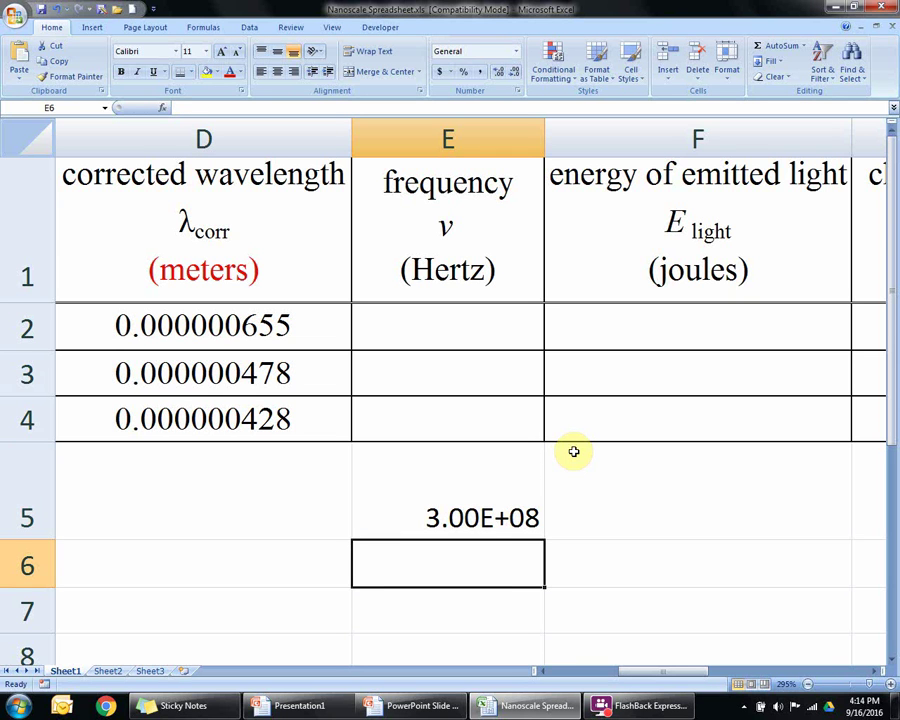
click(653, 515)
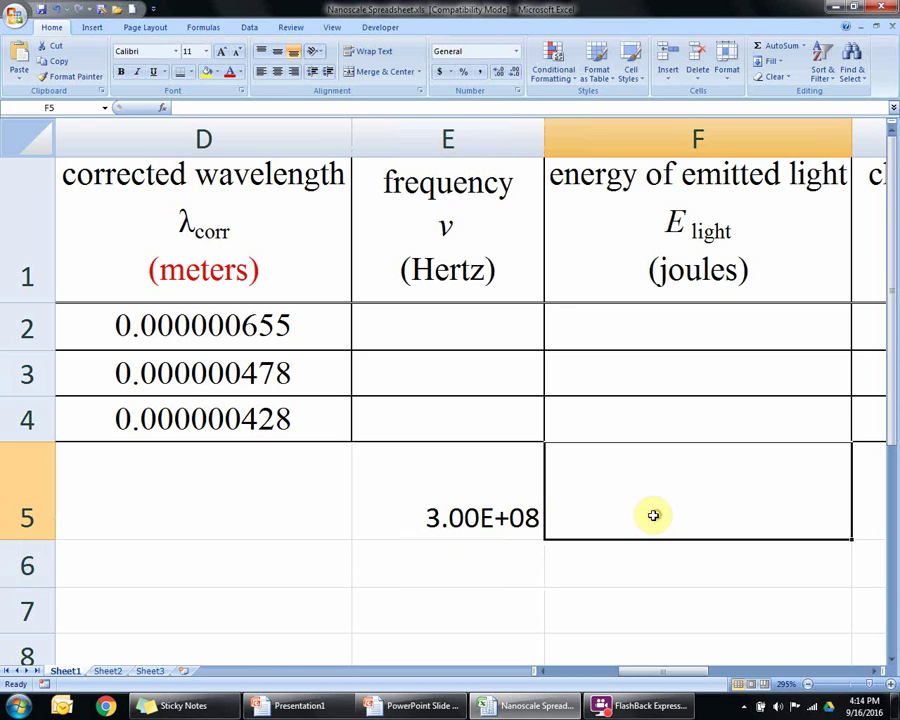
text(m/s)
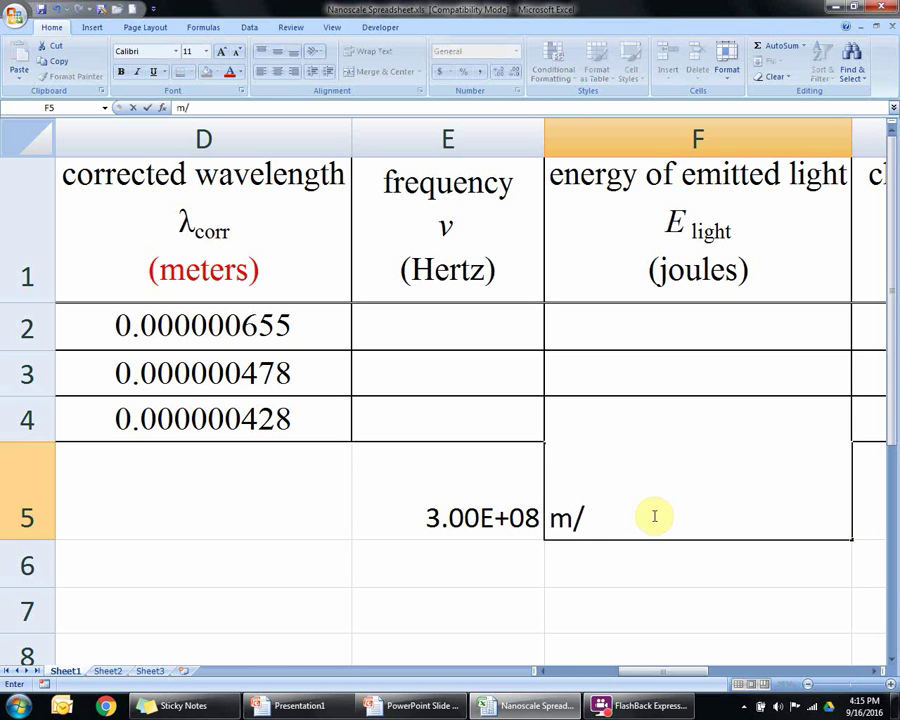
click(673, 568)
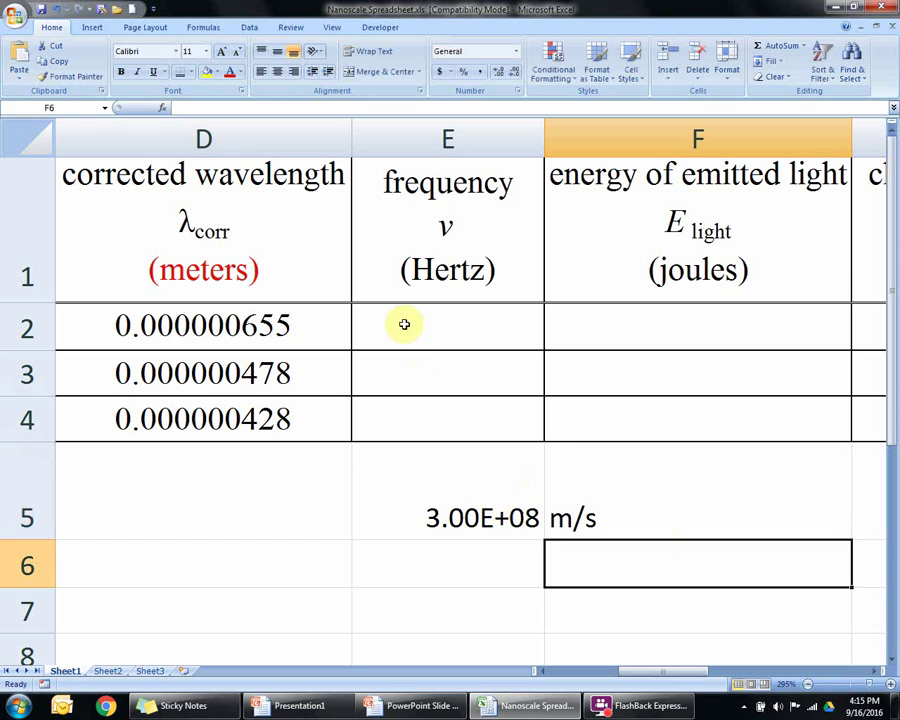
Calculate the frequency in E2 with the formula =3e8/D2 and fill it down to E4
click(373, 335)
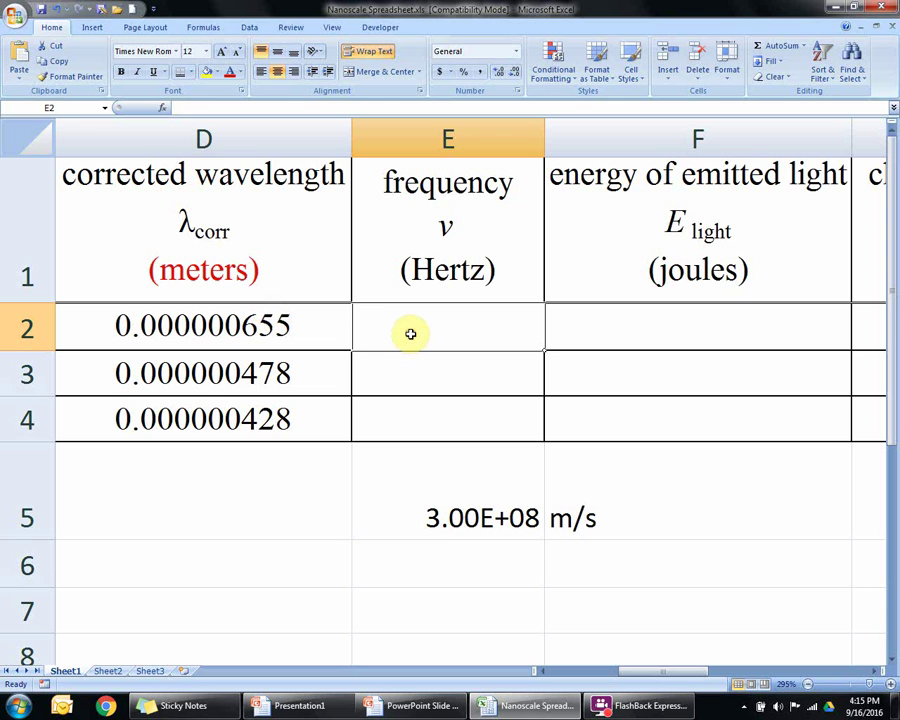
text(=)
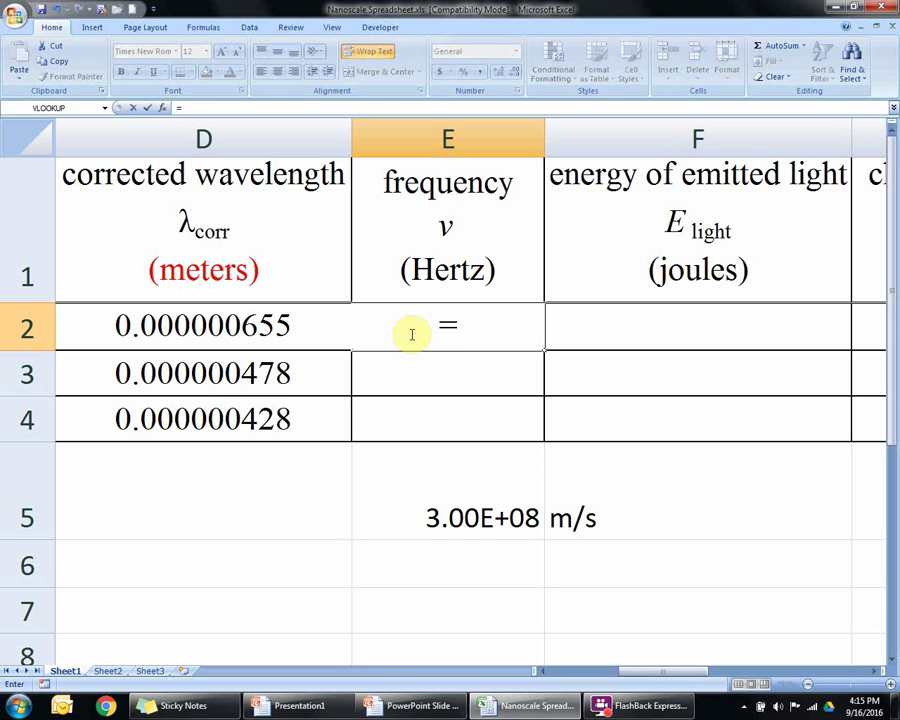
text(3e)
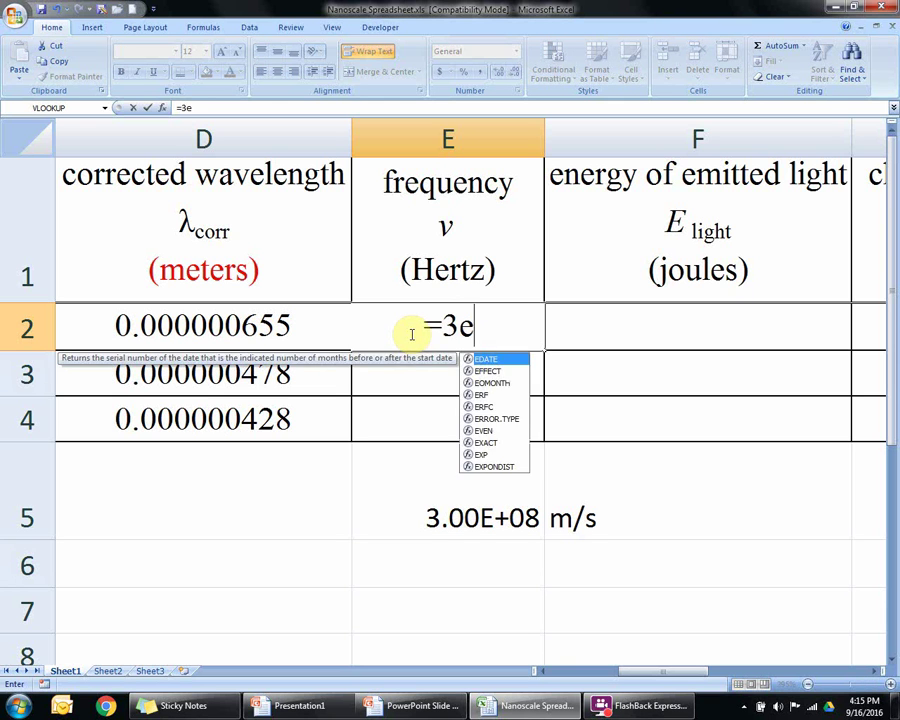
text(8)
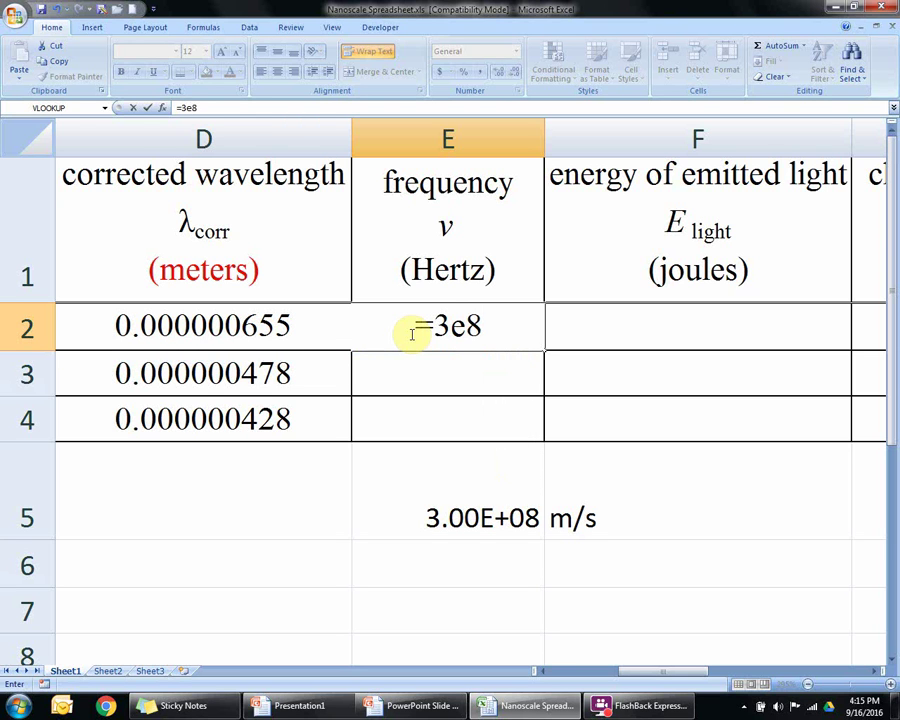
text(/)
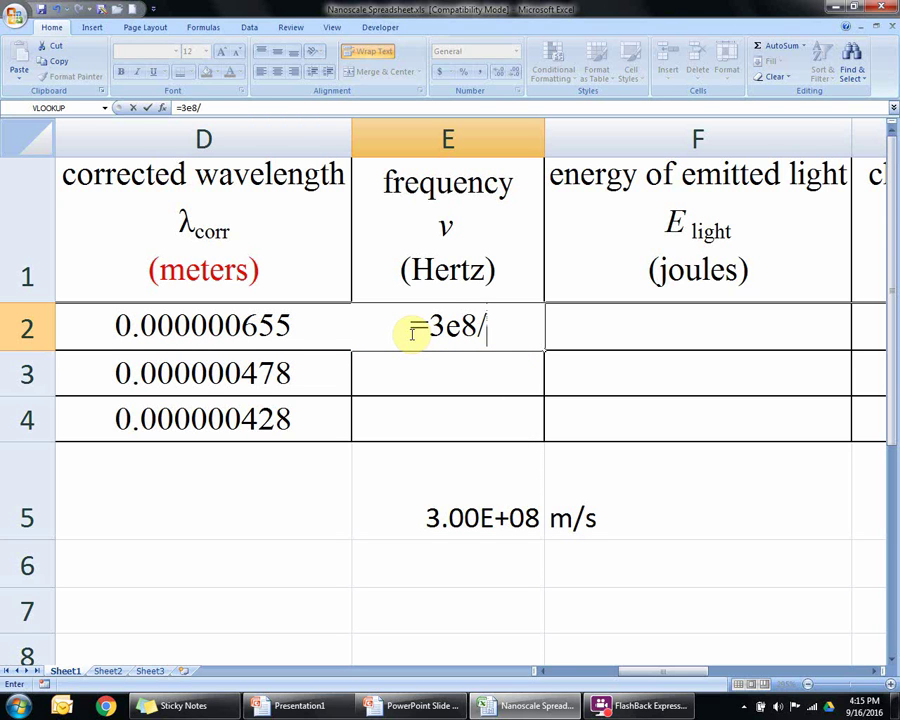
click(310, 324)
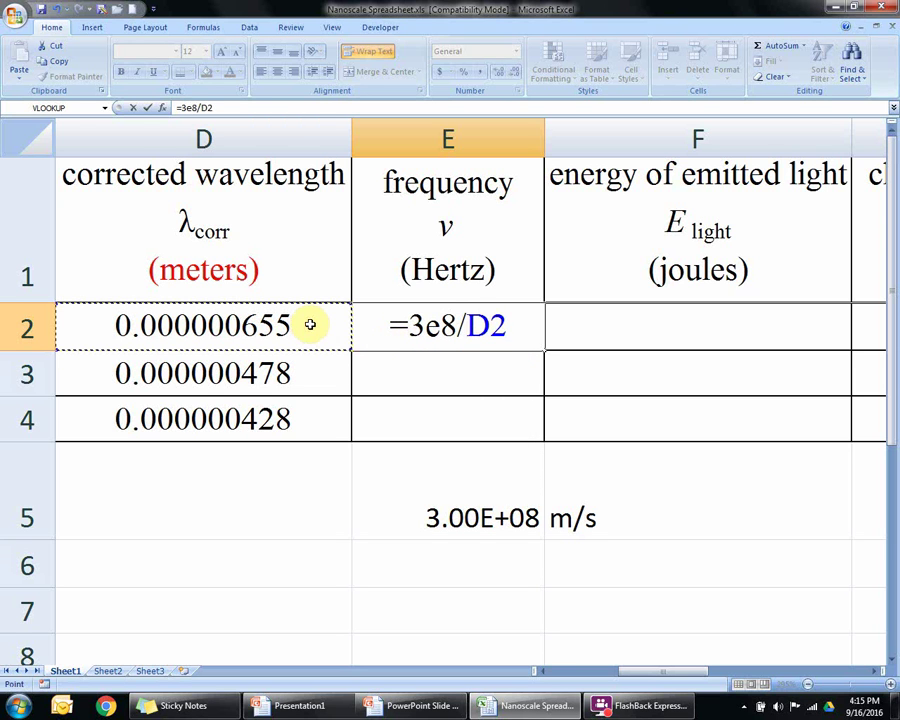
key(Return)
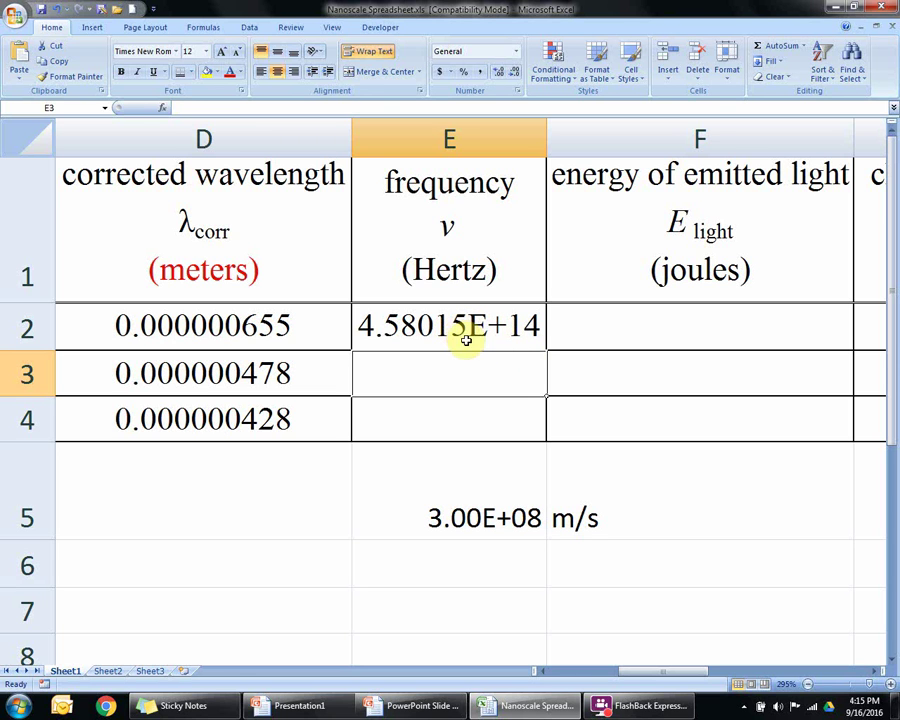
click(465, 337)
drag(546, 352, 546, 432)
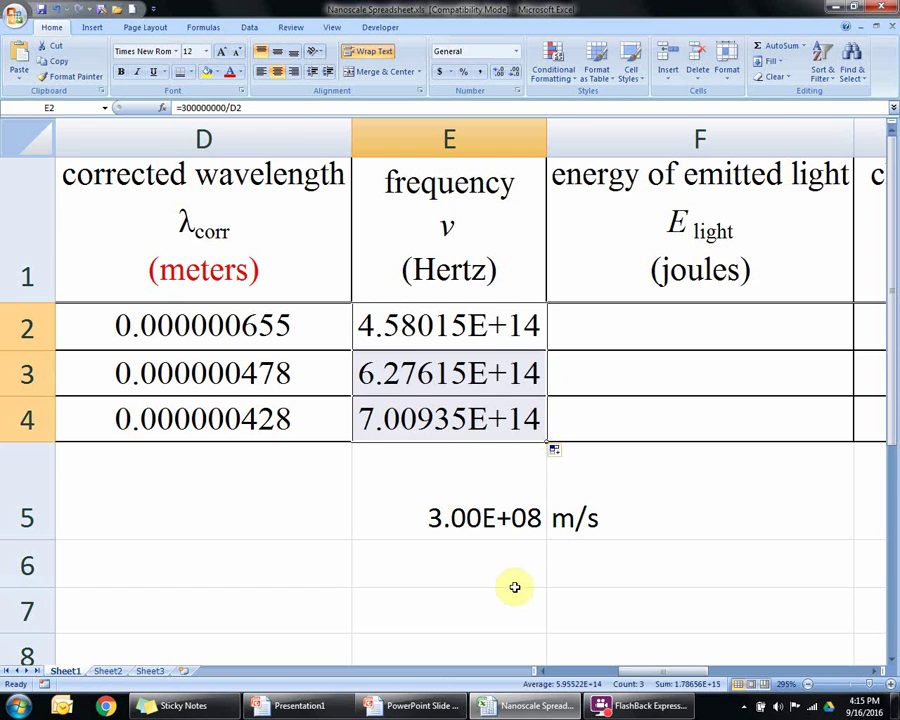
click(876, 671)
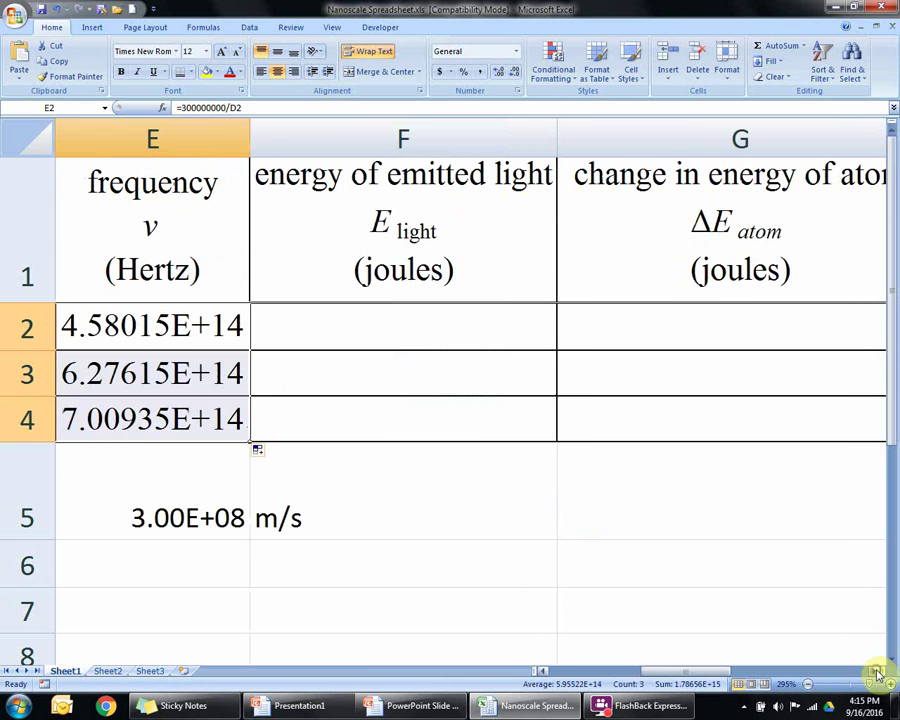
click(420, 328)
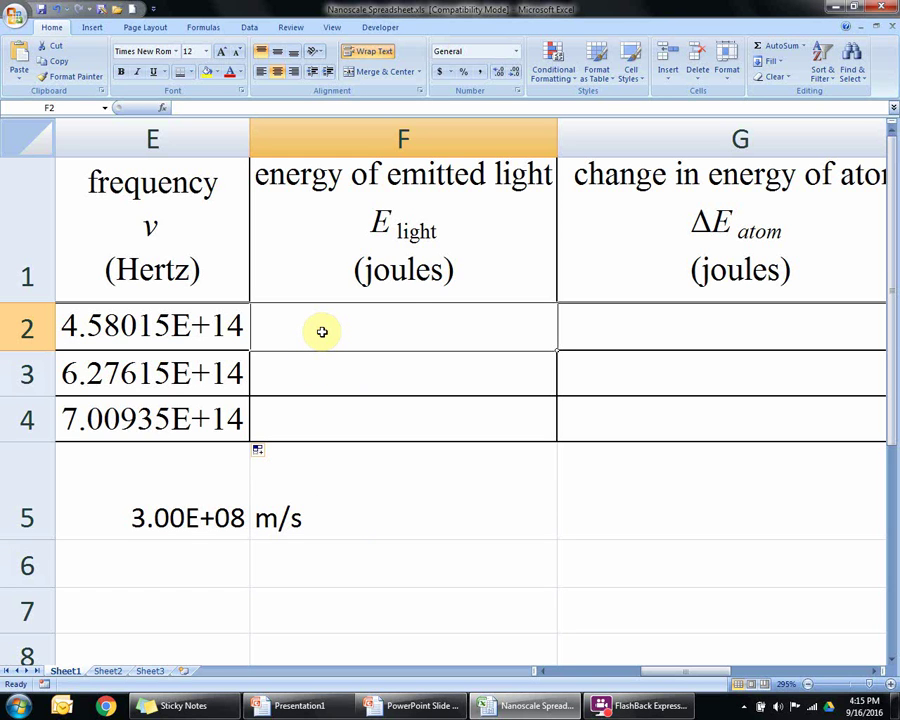
text(=)
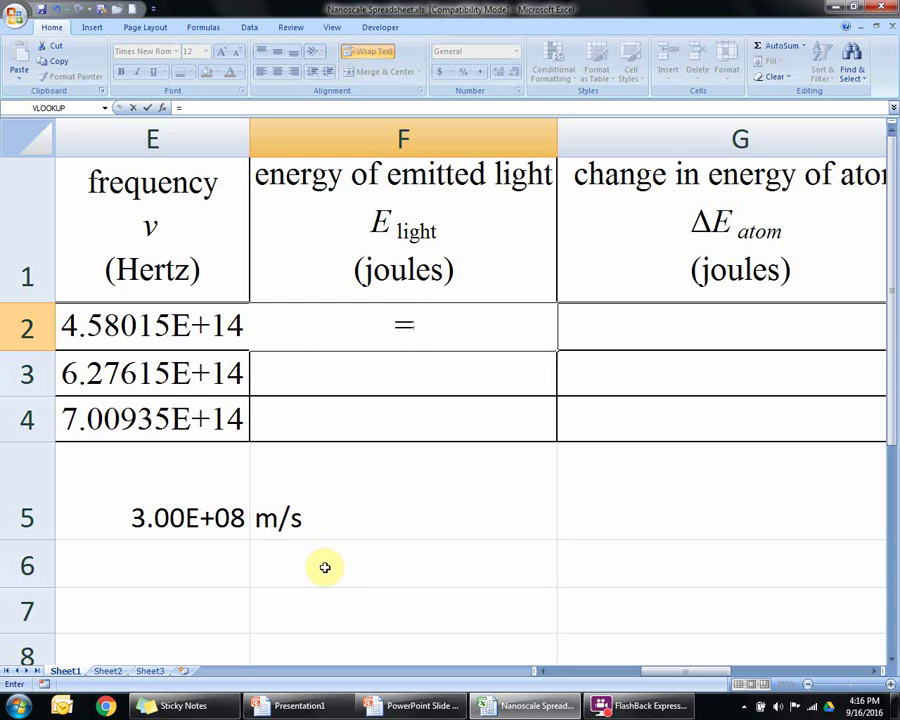
key(BackSpace)
Enter Planck's constant as 6.63e-34 in F6, below the energy of emitted light column
click(402, 570)
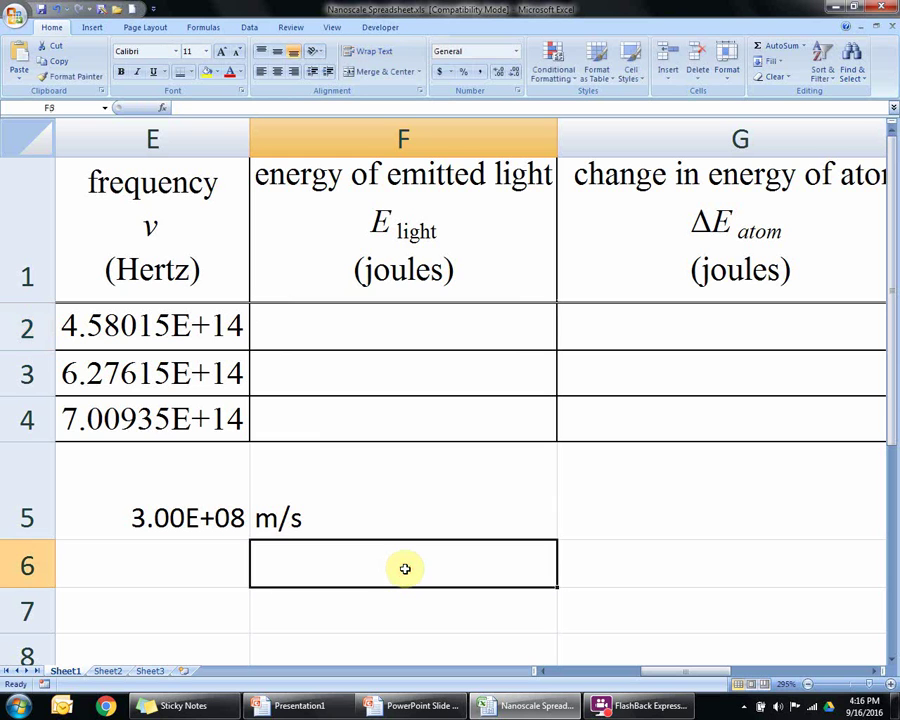
text(6.63)
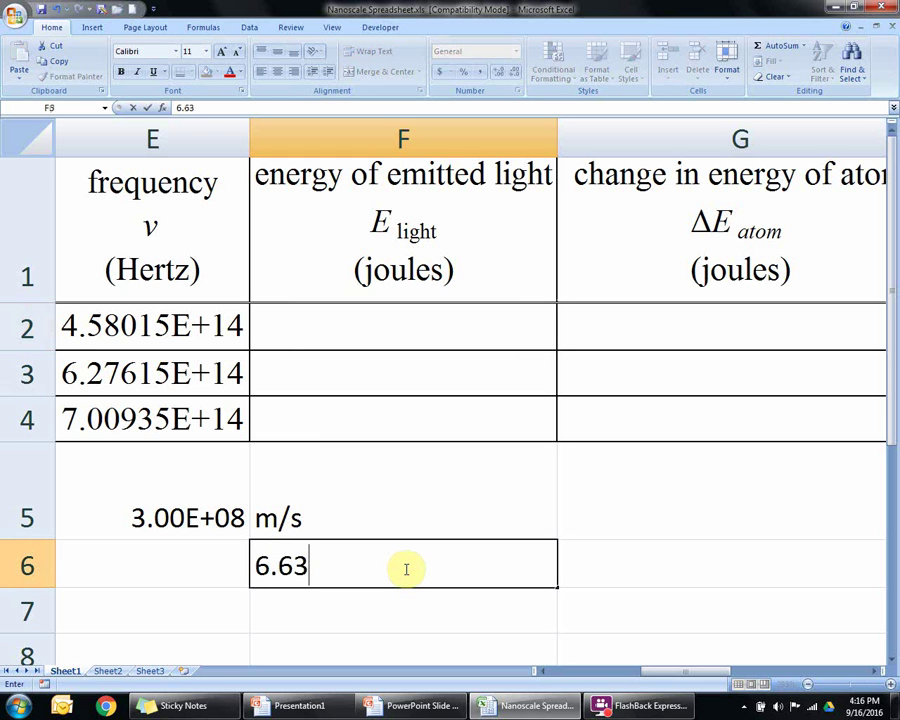
text(e)
text(.)
text(-34)
key(Return)
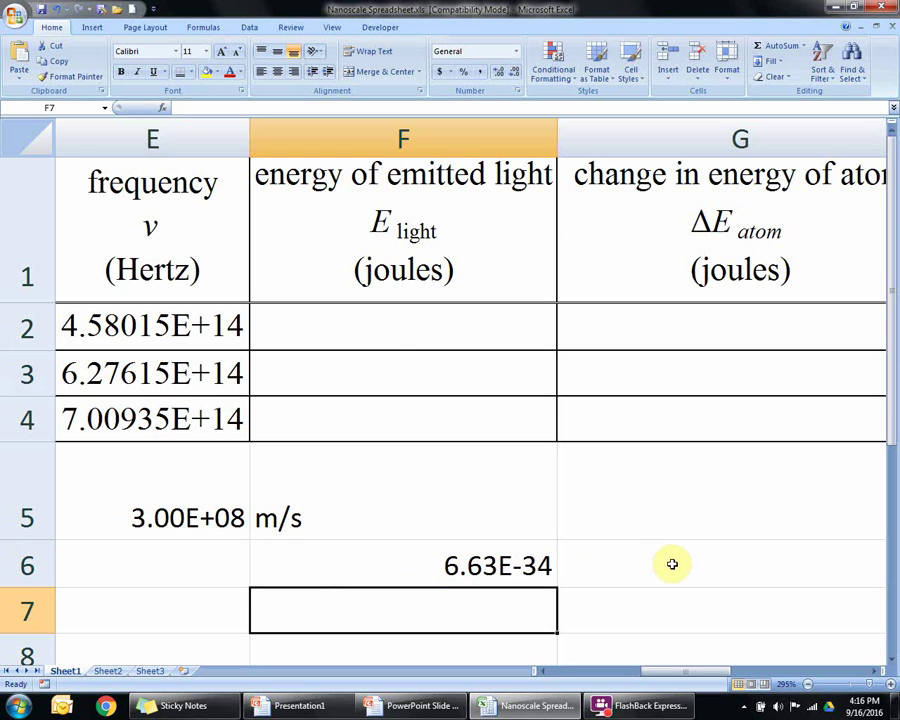
Calculate the energy of emitted light in F2 with the formula =E2*6.63e-34 and fill it down to F4
click(381, 338)
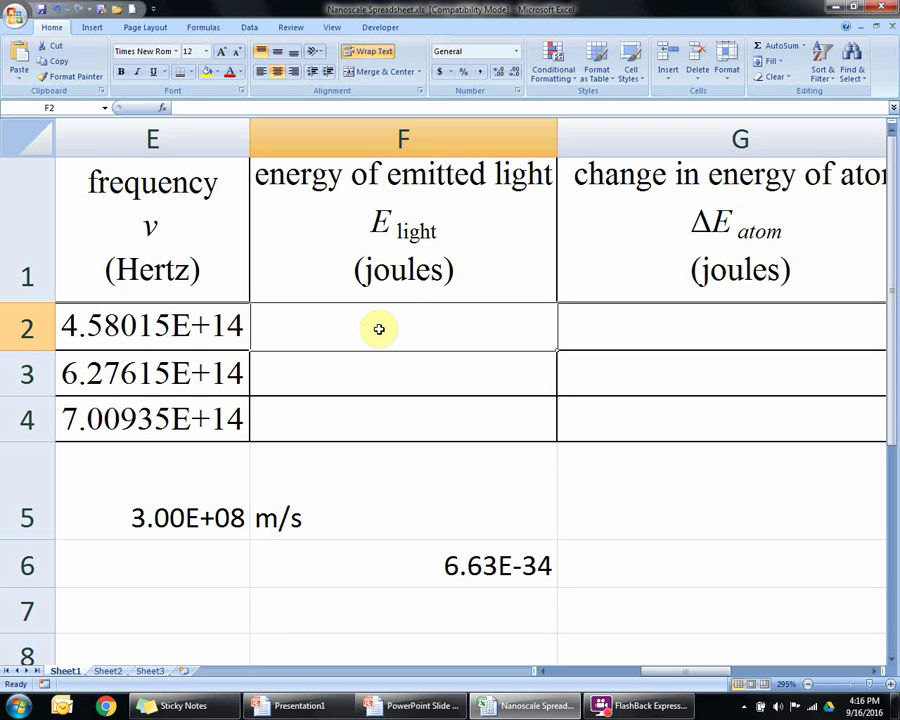
text(=)
click(155, 326)
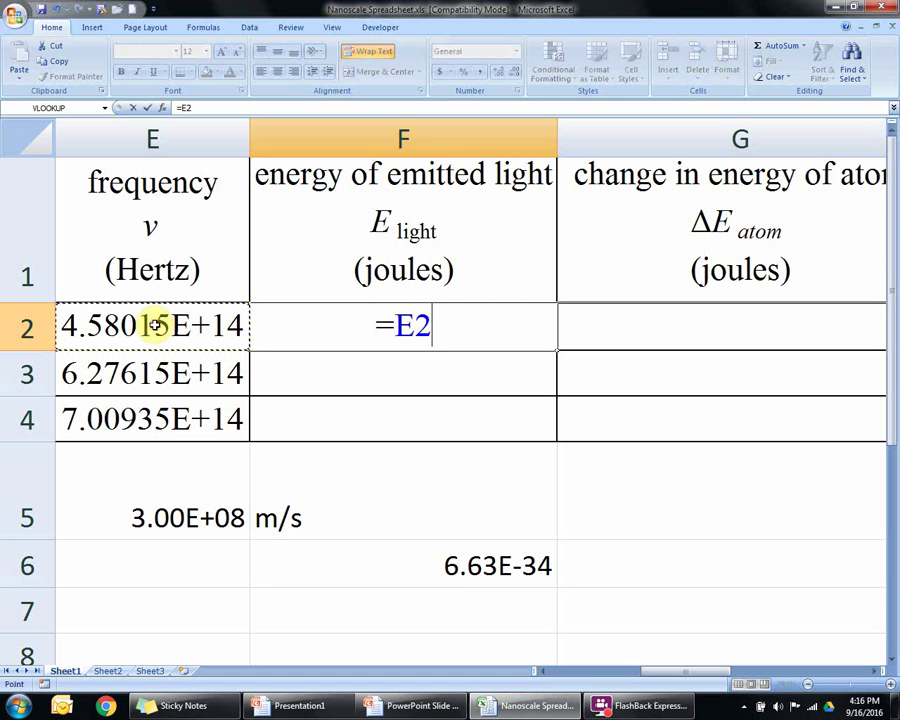
text(*6.63)
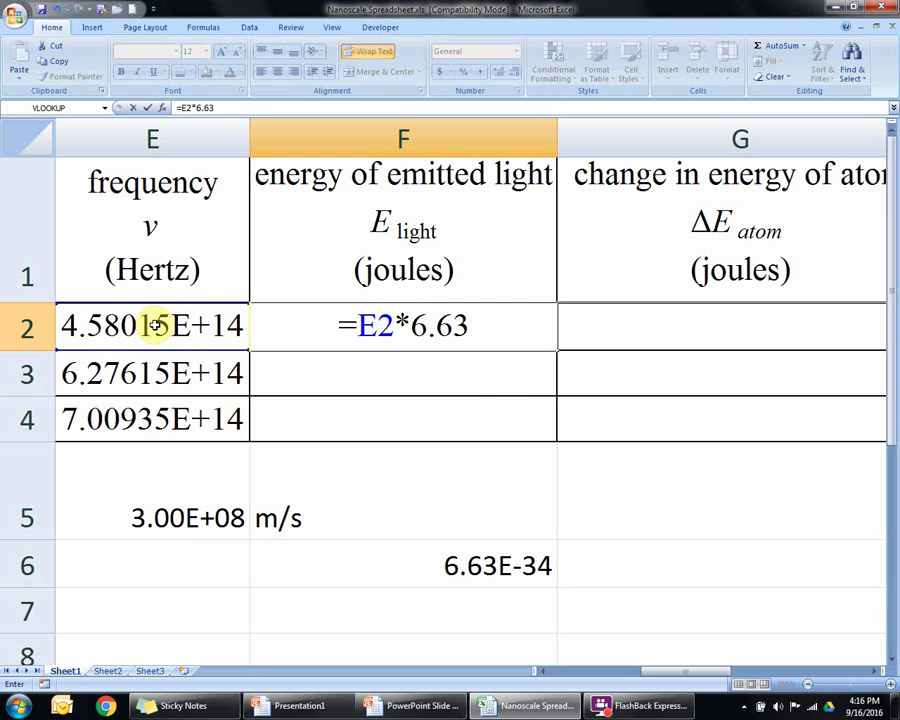
text(e)
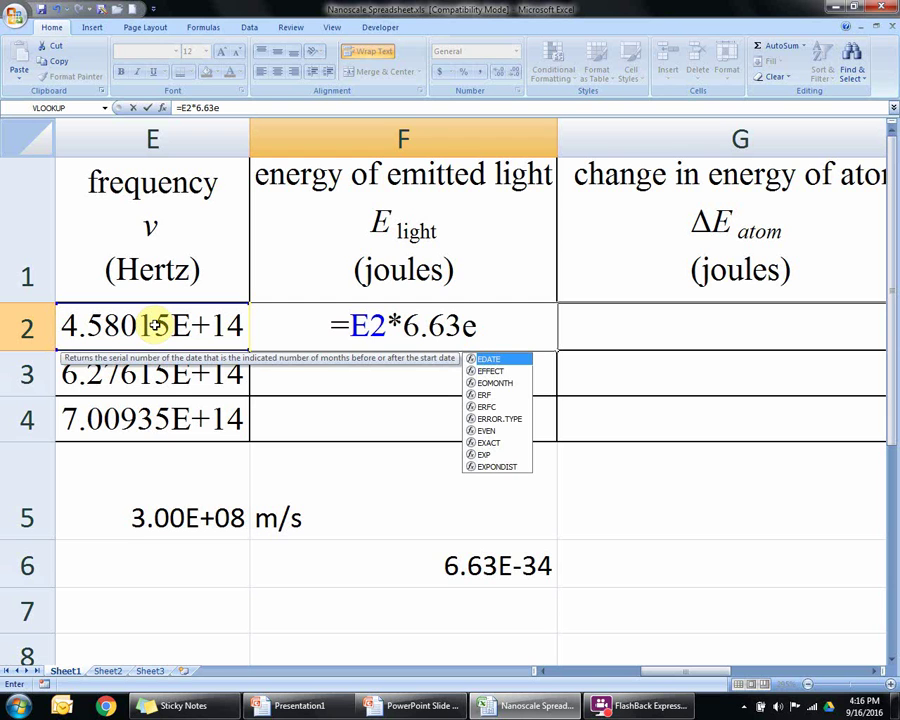
text(-34)
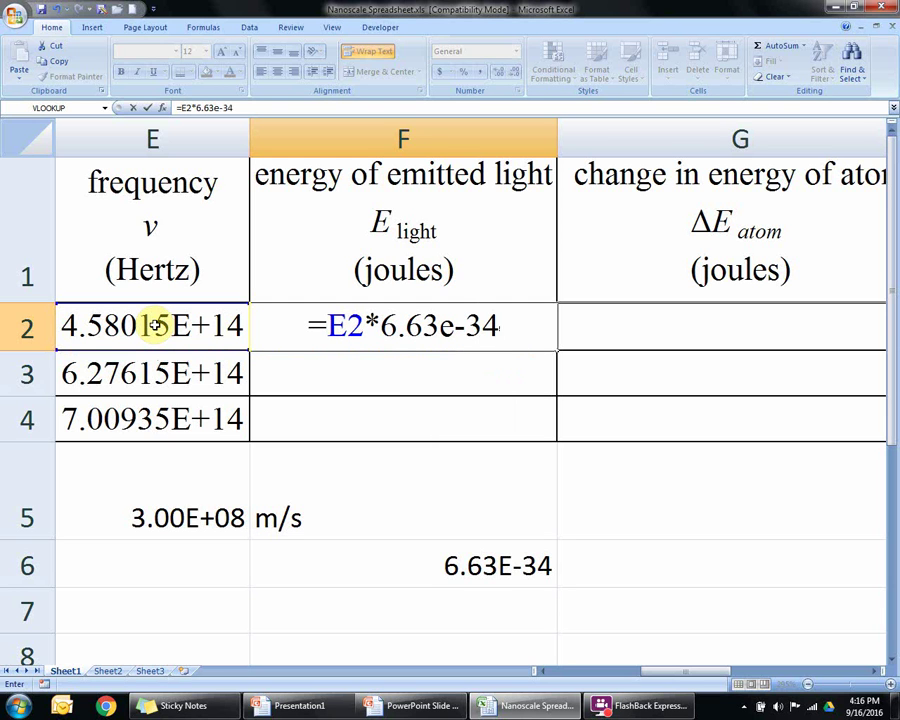
key(Return)
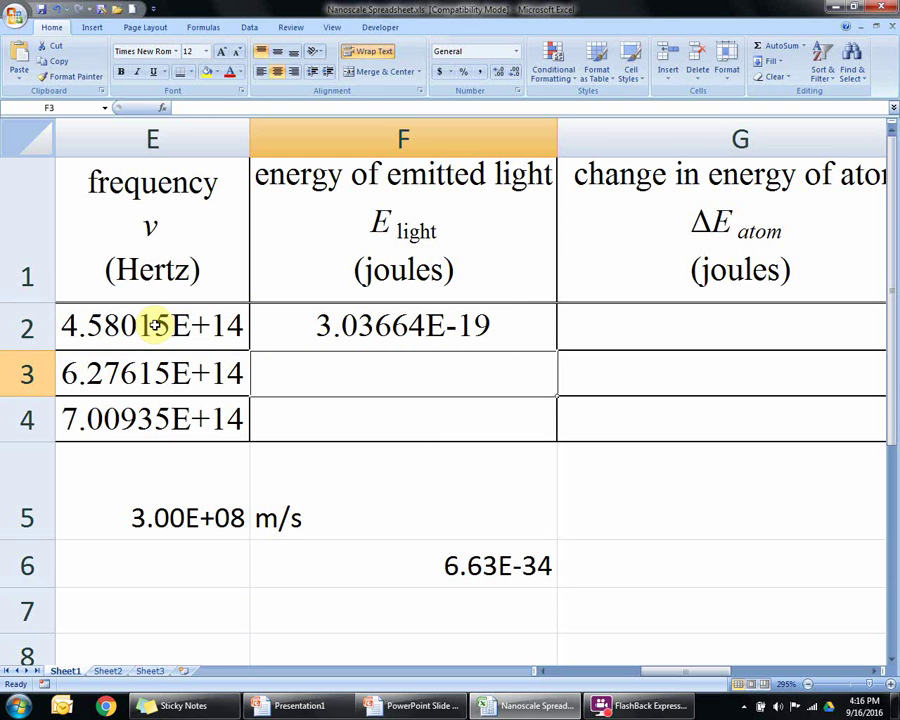
click(550, 343)
drag(553, 347, 558, 432)
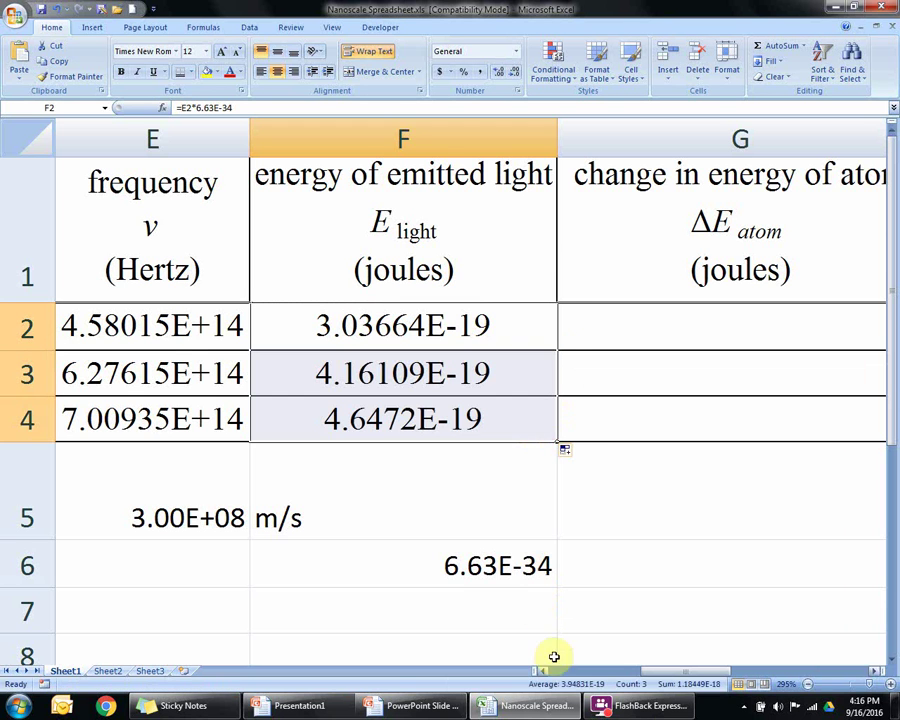
Calculate the change in energy of the atom in G2 with the formula =-F2 and fill it down to G4
click(872, 677)
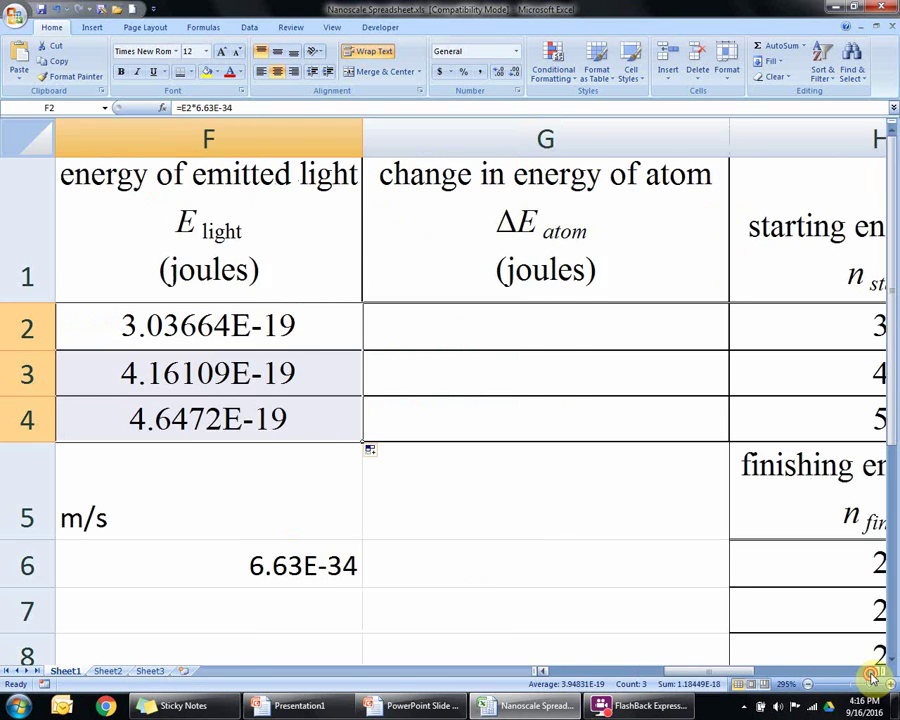
click(872, 677)
click(542, 673)
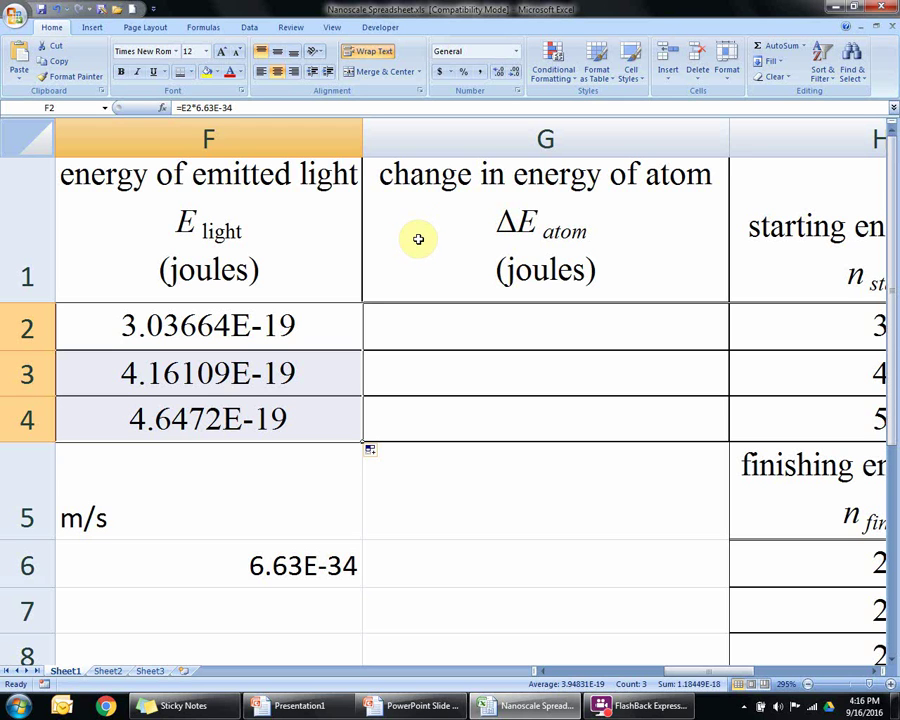
click(456, 327)
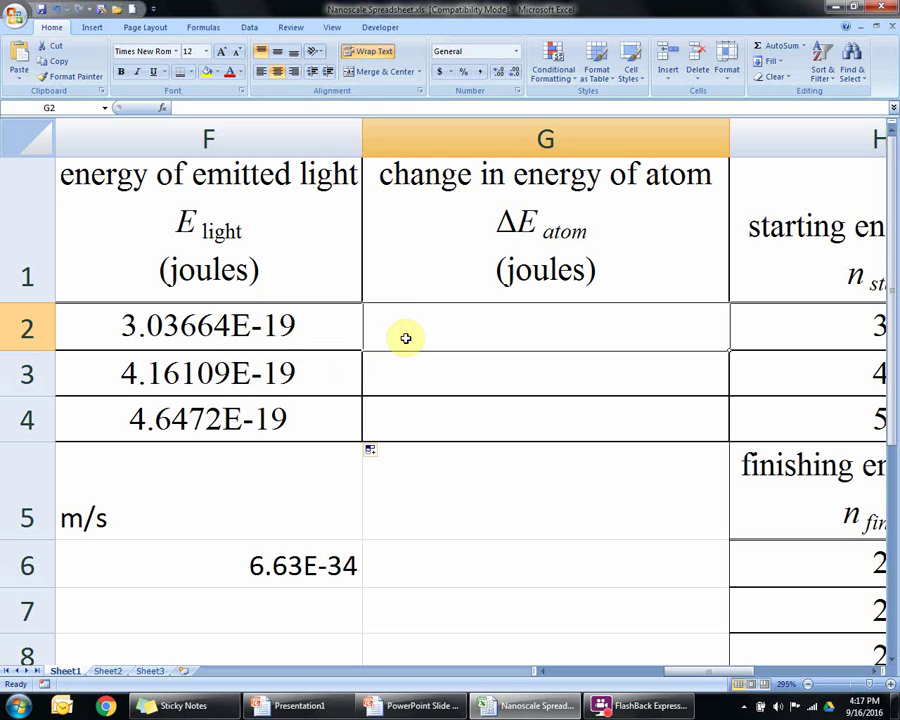
text(=)
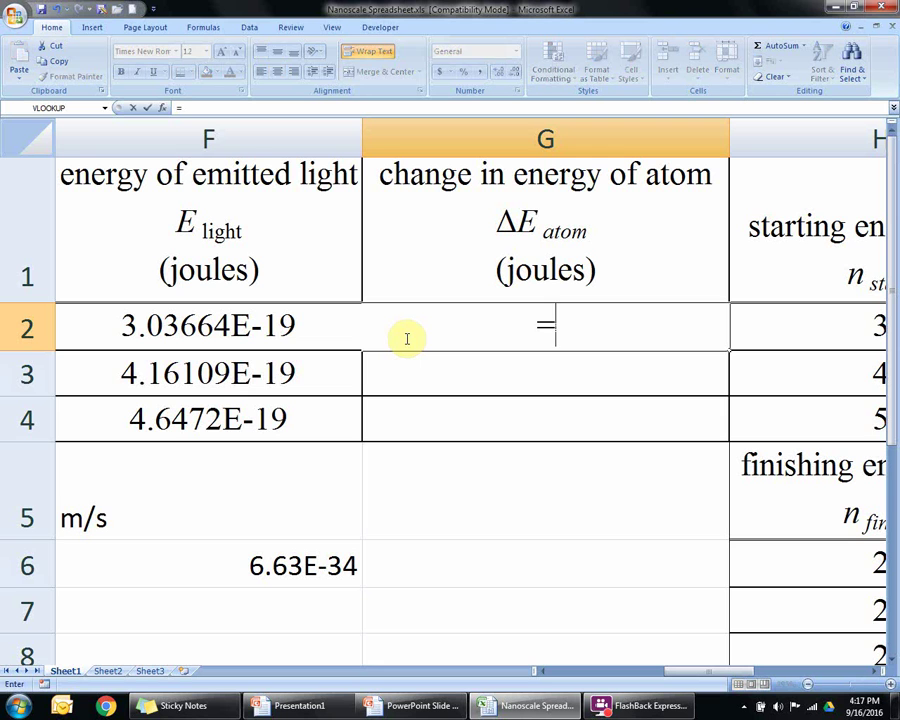
text(-)
click(316, 336)
key(Return)
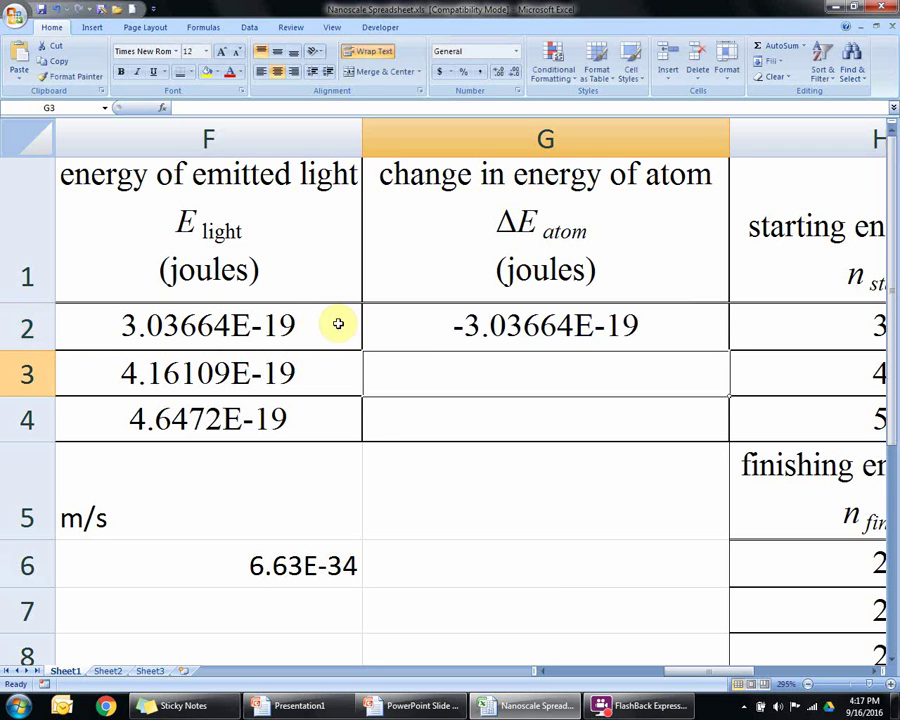
click(538, 327)
drag(727, 350, 716, 420)
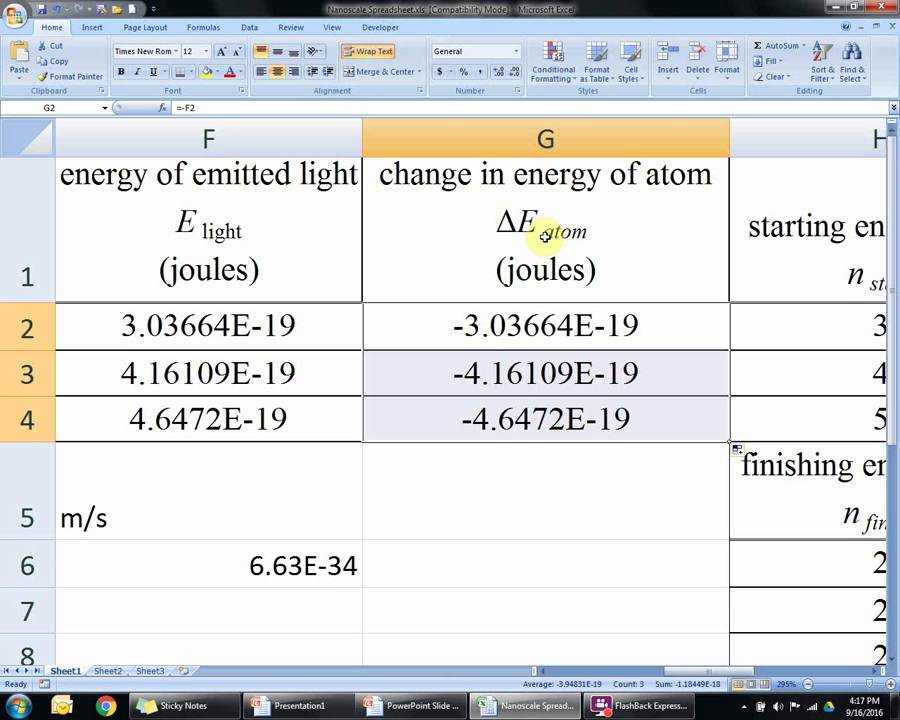
Switch to the PowerPoint presentation to review the Jump and Energy equation, and return to the Excel spreadsheet
click(300, 706)
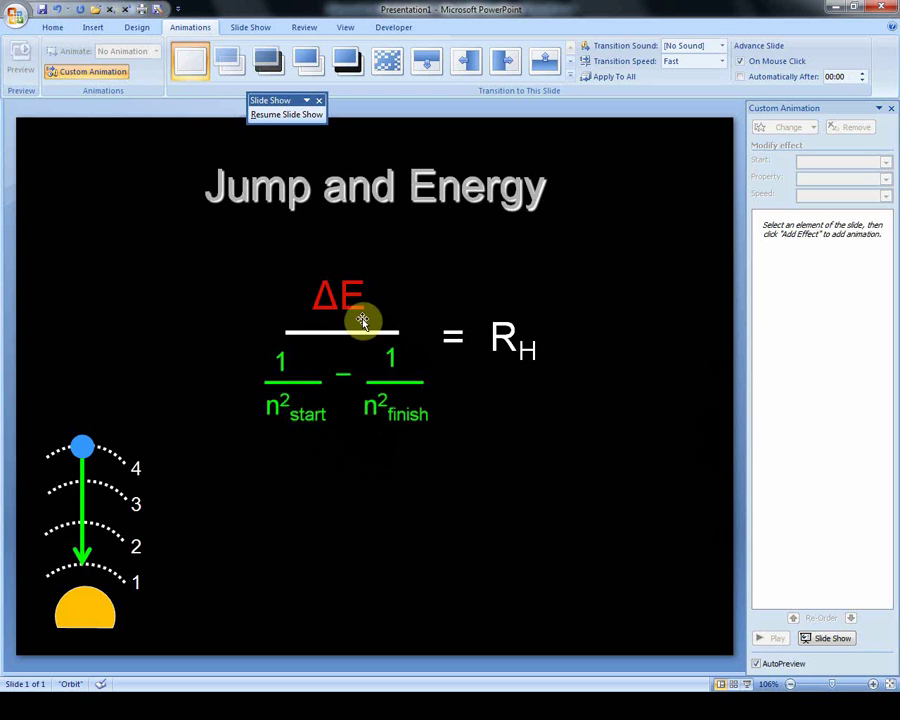
key(alt+Tab)
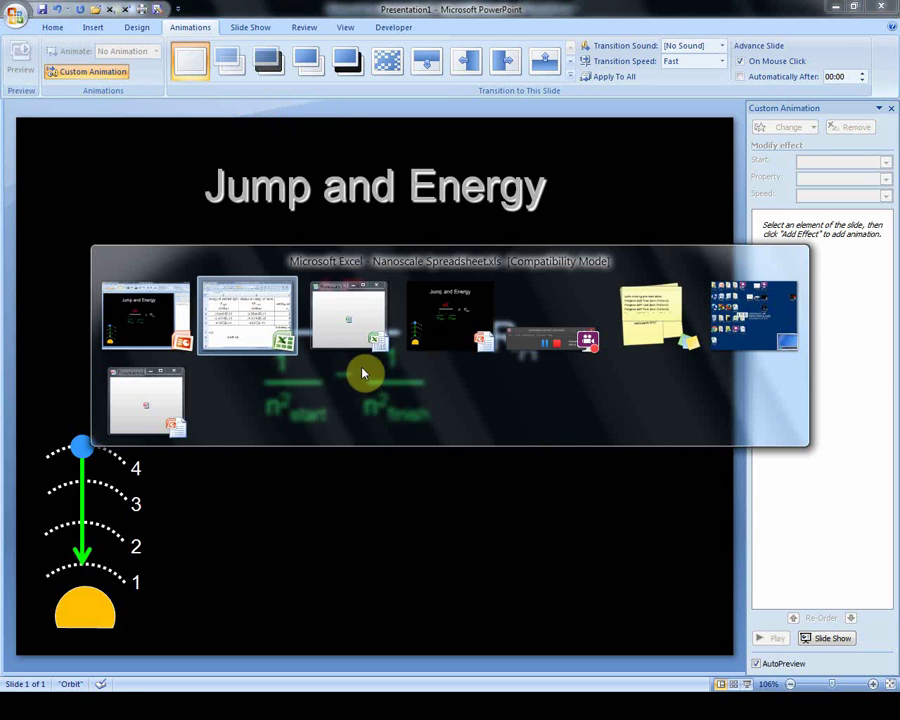
click(286, 330)
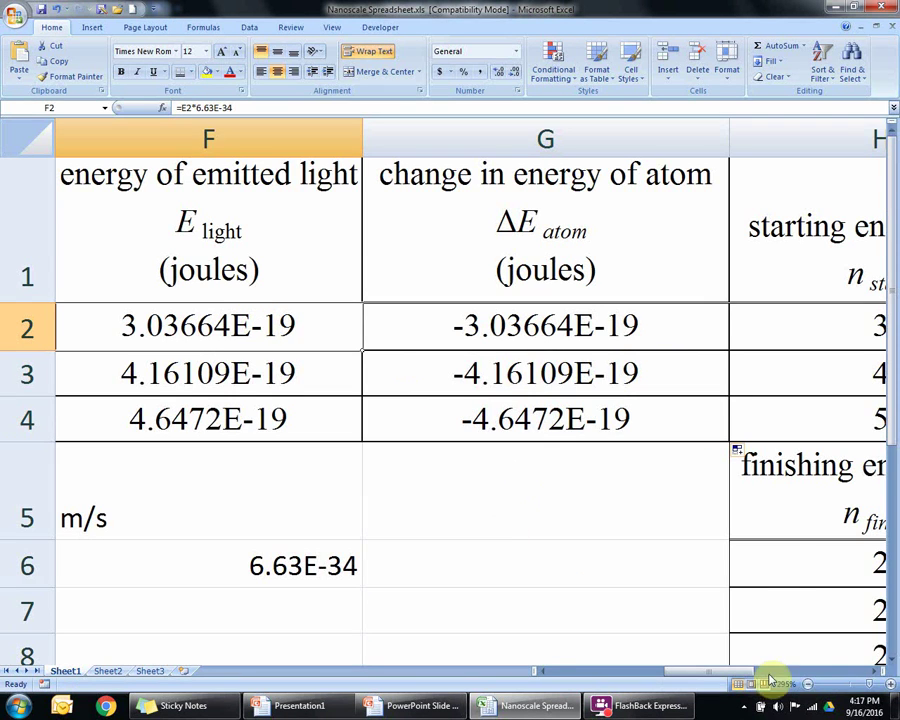
Examine each starting energy level in H2:H4 together with its matching finishing energy level in H6:H8
click(876, 671)
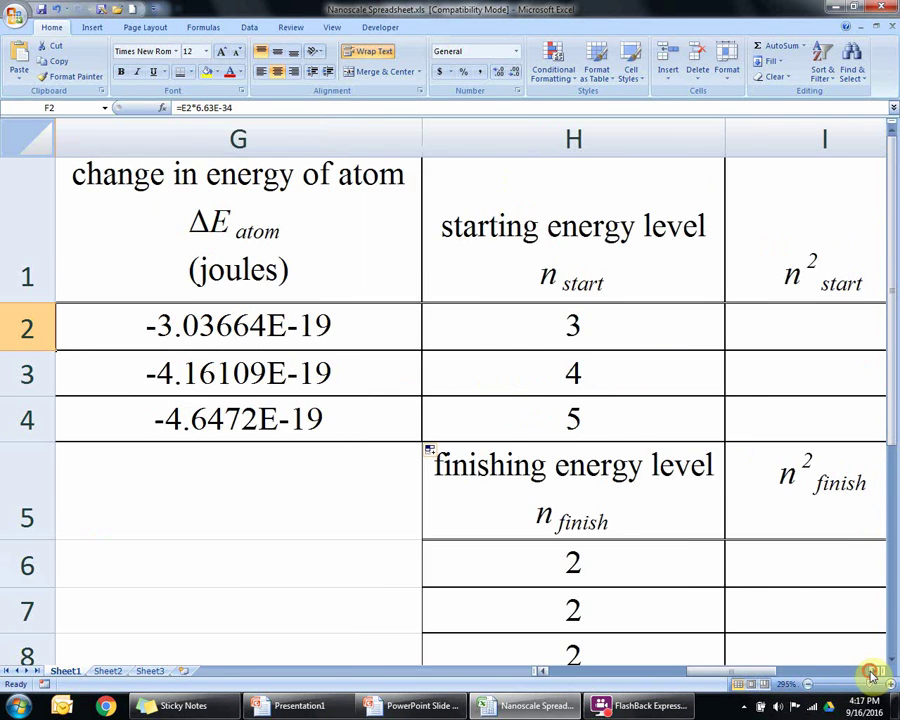
click(873, 675)
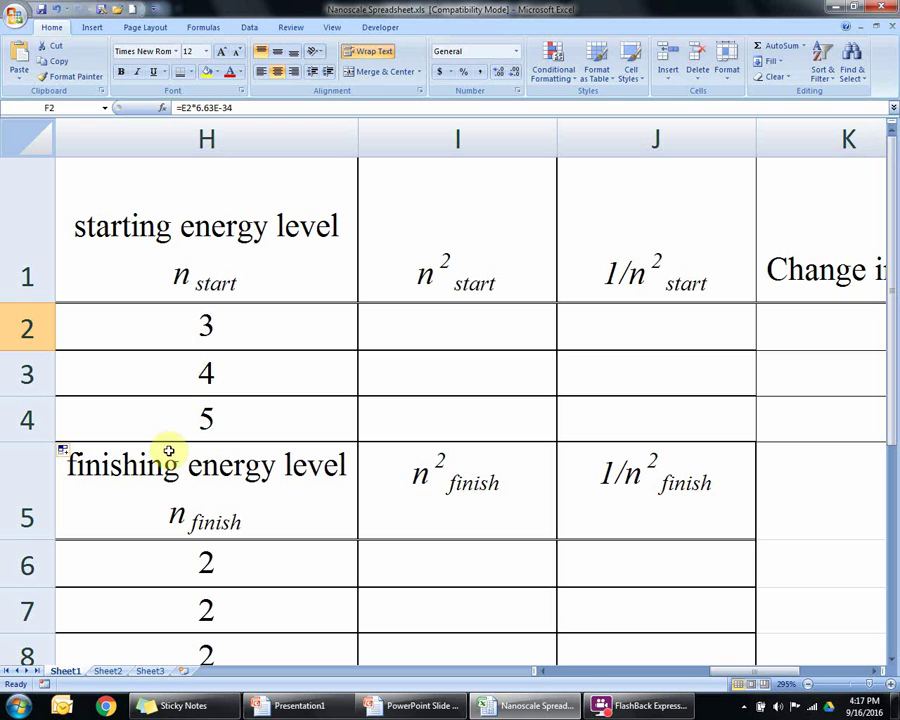
click(151, 325)
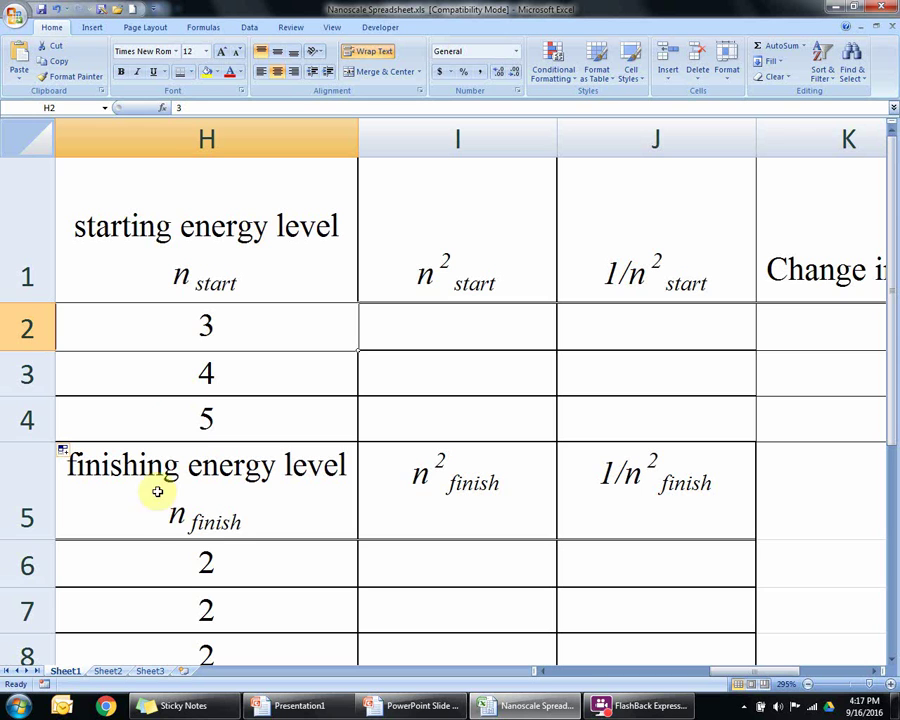
click(176, 569)
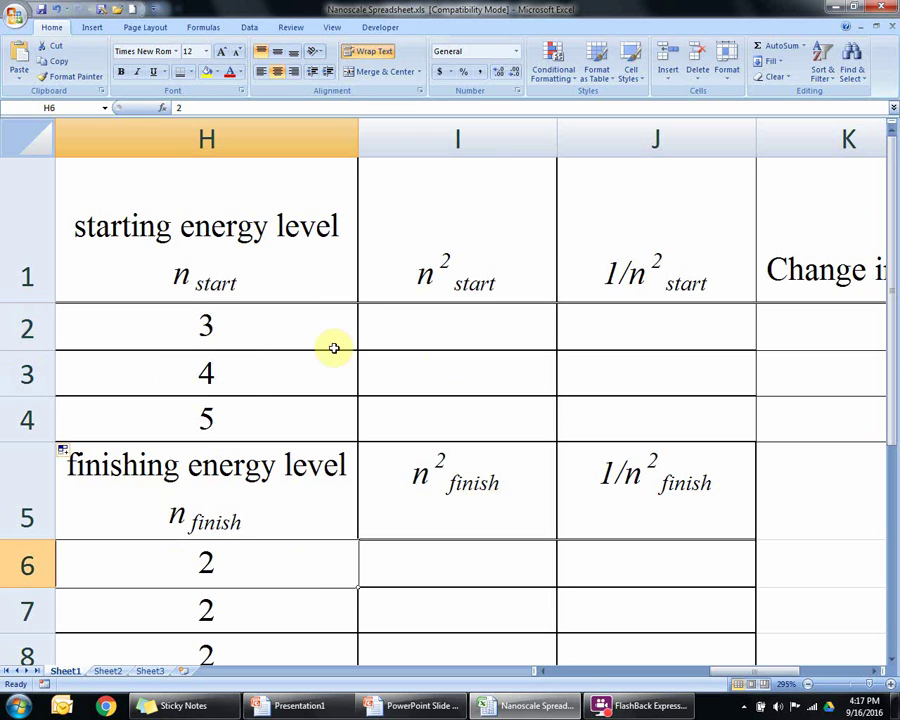
click(243, 381)
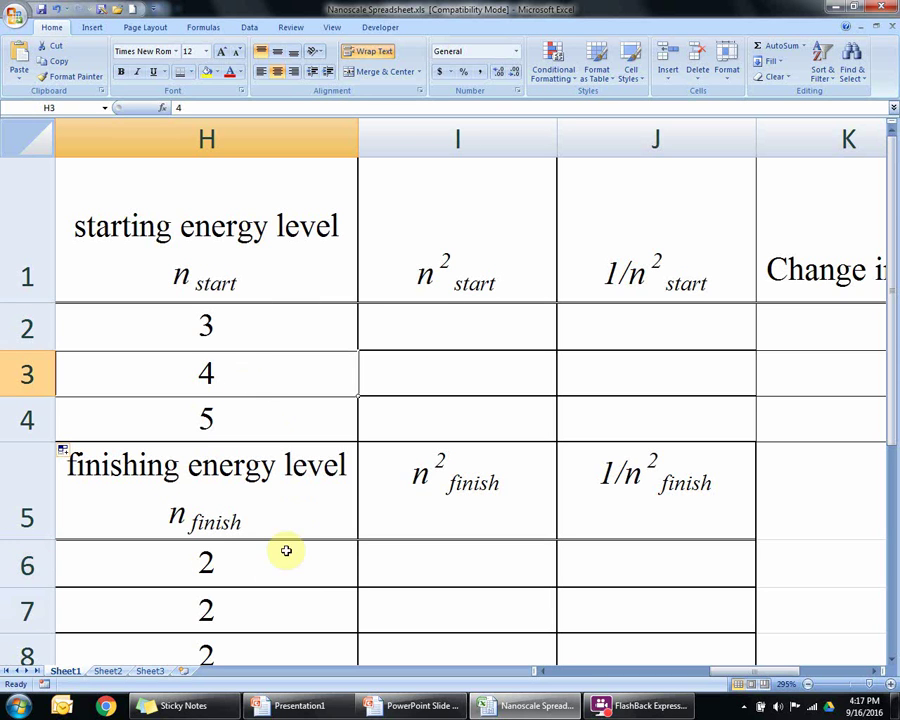
click(269, 600)
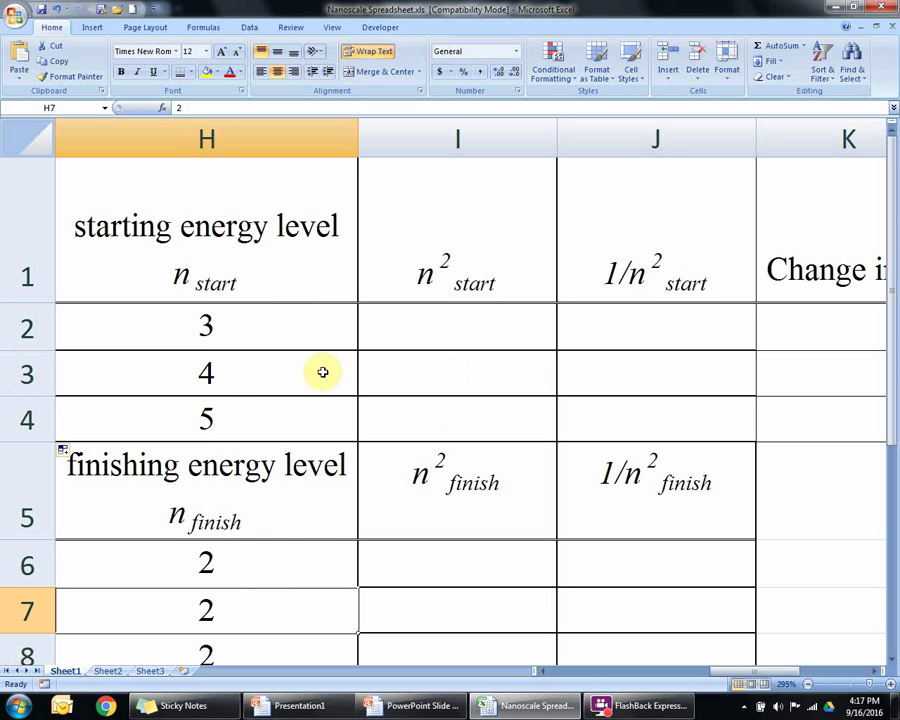
click(261, 426)
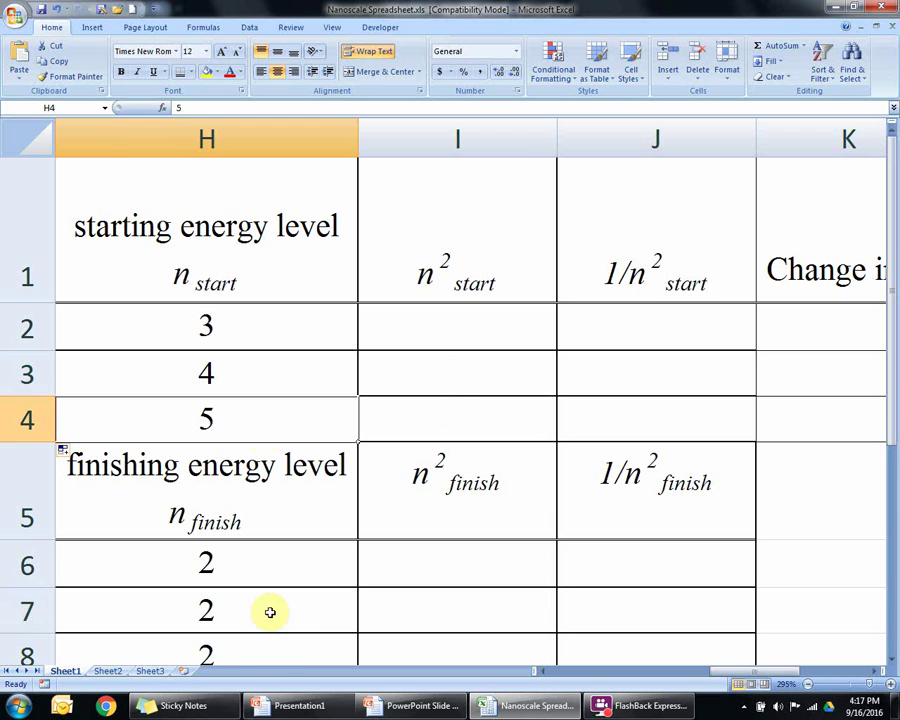
click(276, 655)
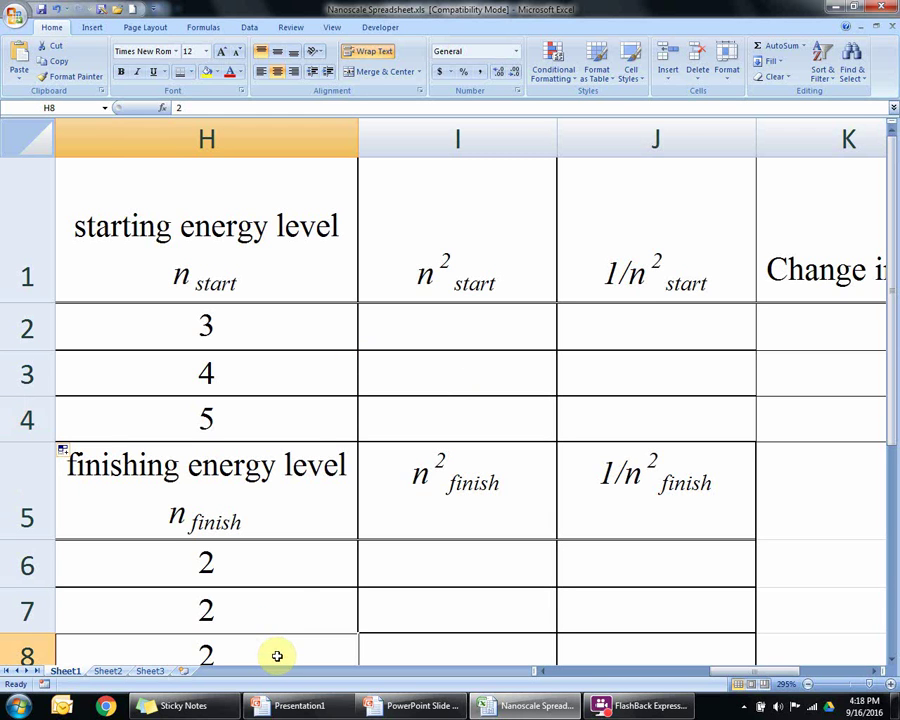
Calculate the squared starting energy level in I2 with the formula =H2^2 and fill it down to I4
click(398, 334)
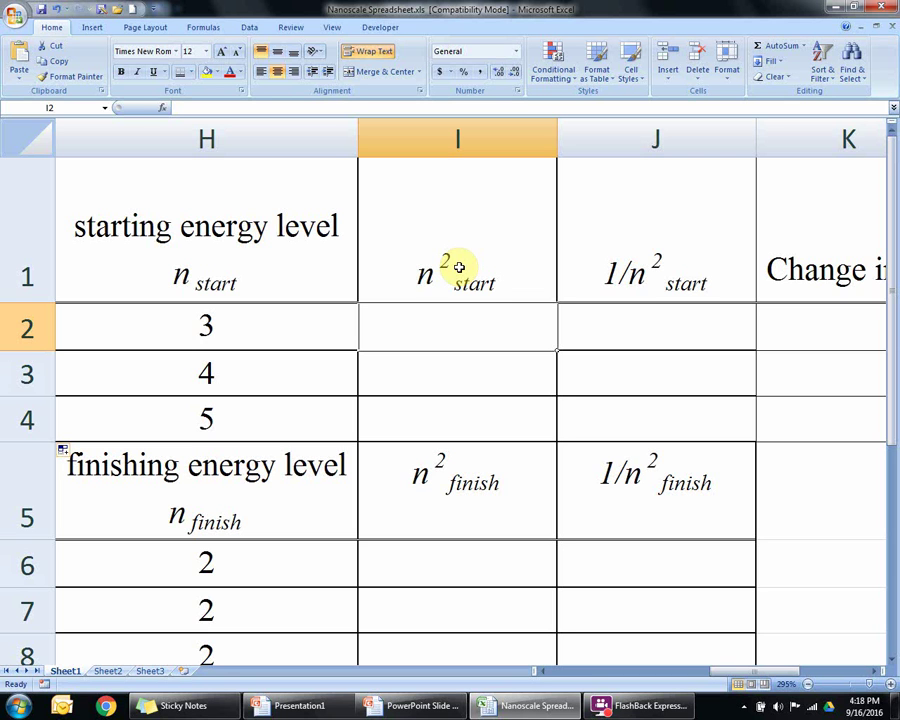
click(196, 336)
click(490, 328)
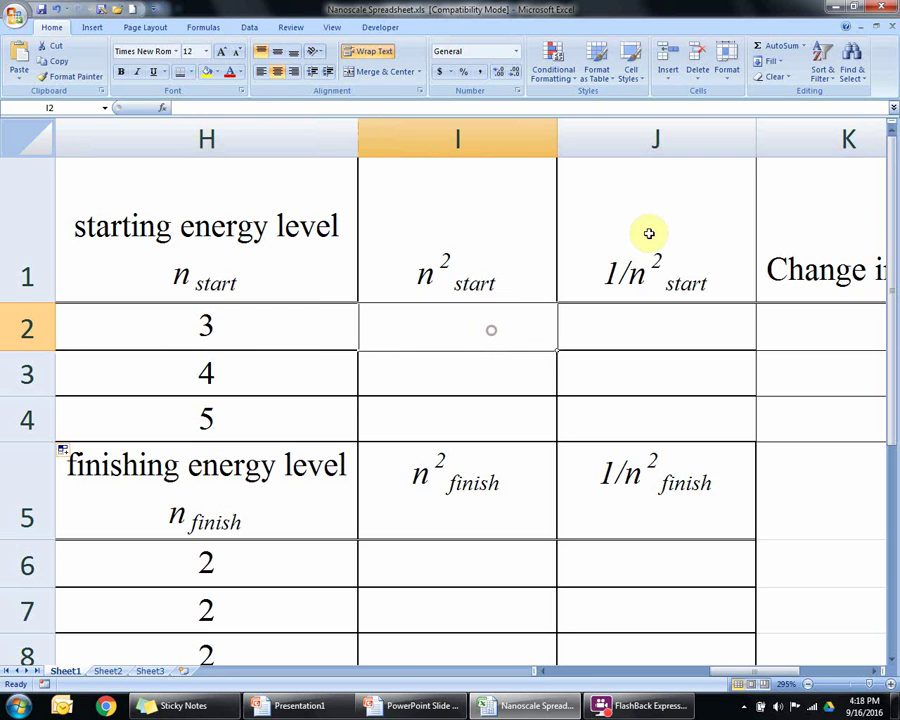
text(=)
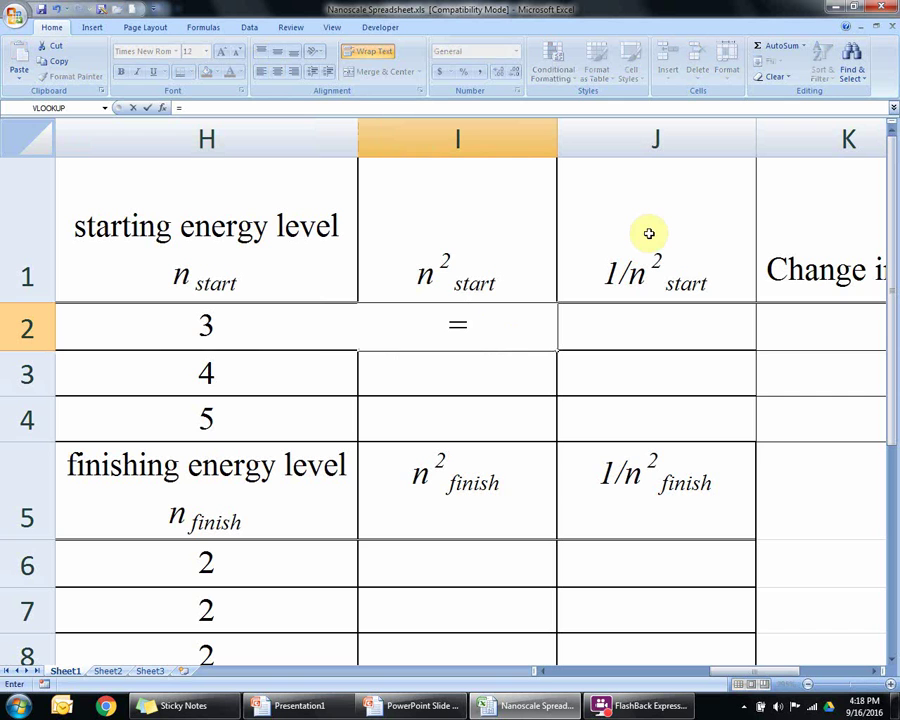
click(263, 334)
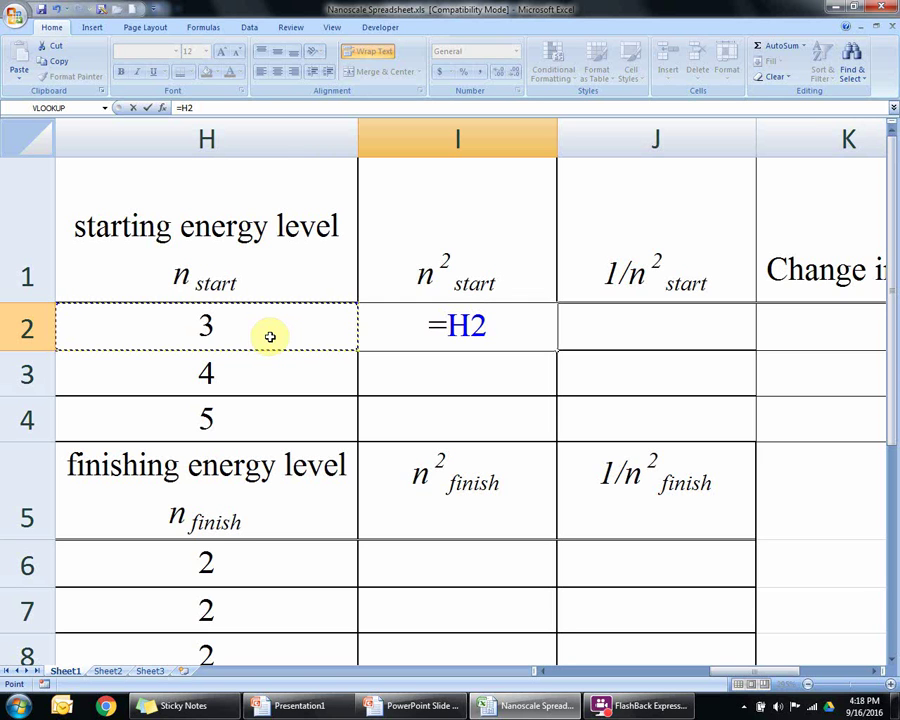
text(^)
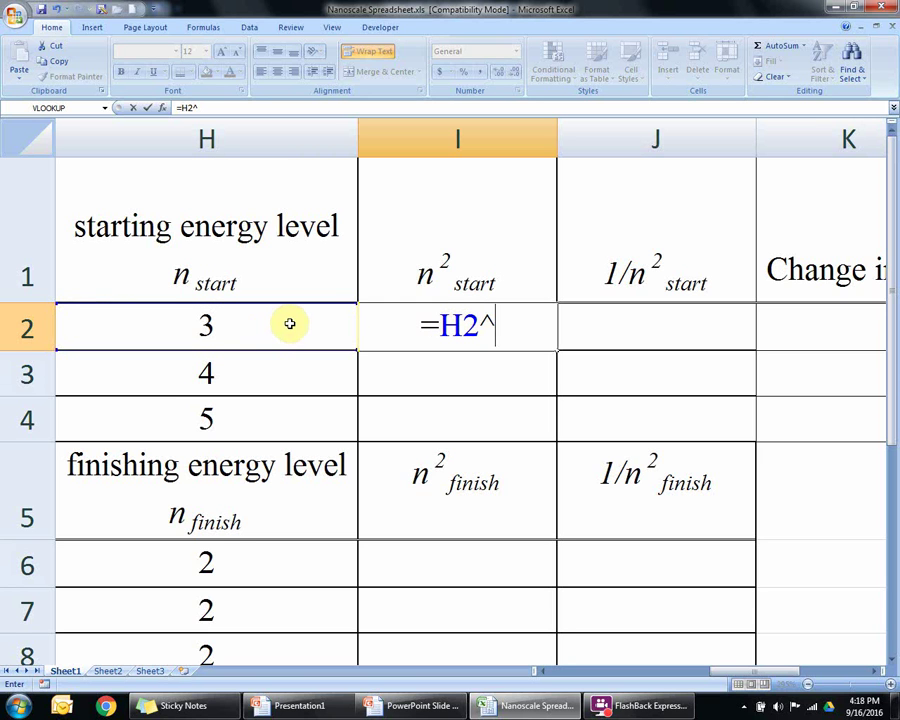
text(2)
key(Return)
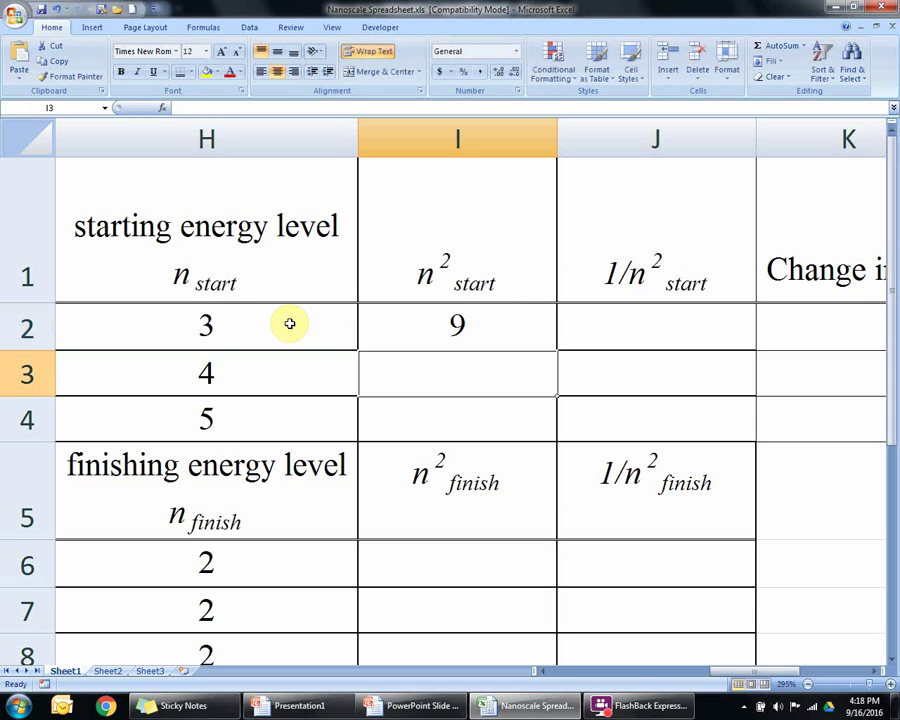
click(546, 342)
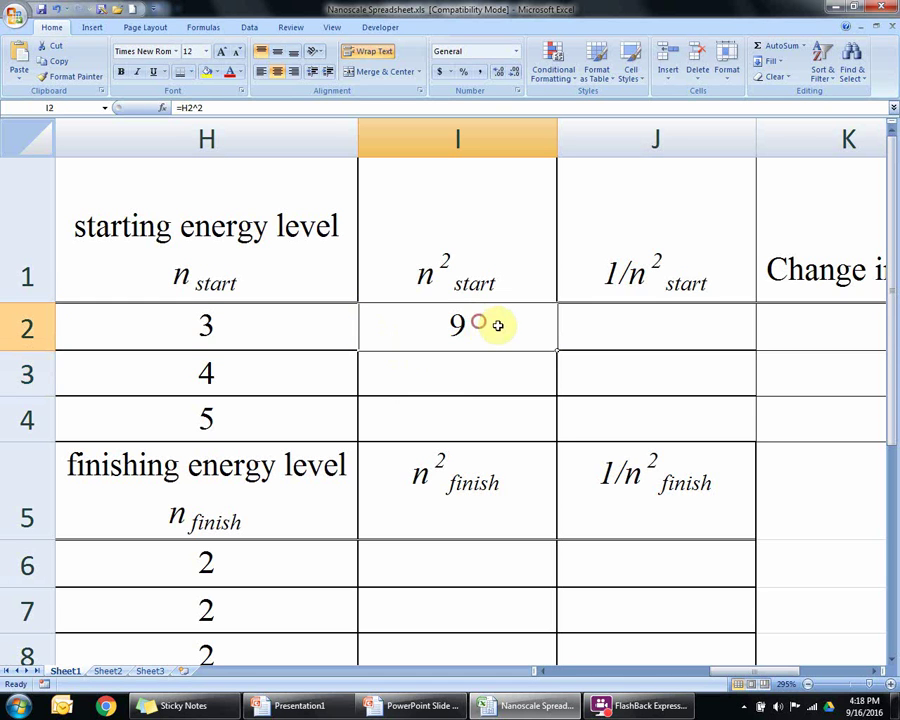
drag(556, 348, 552, 432)
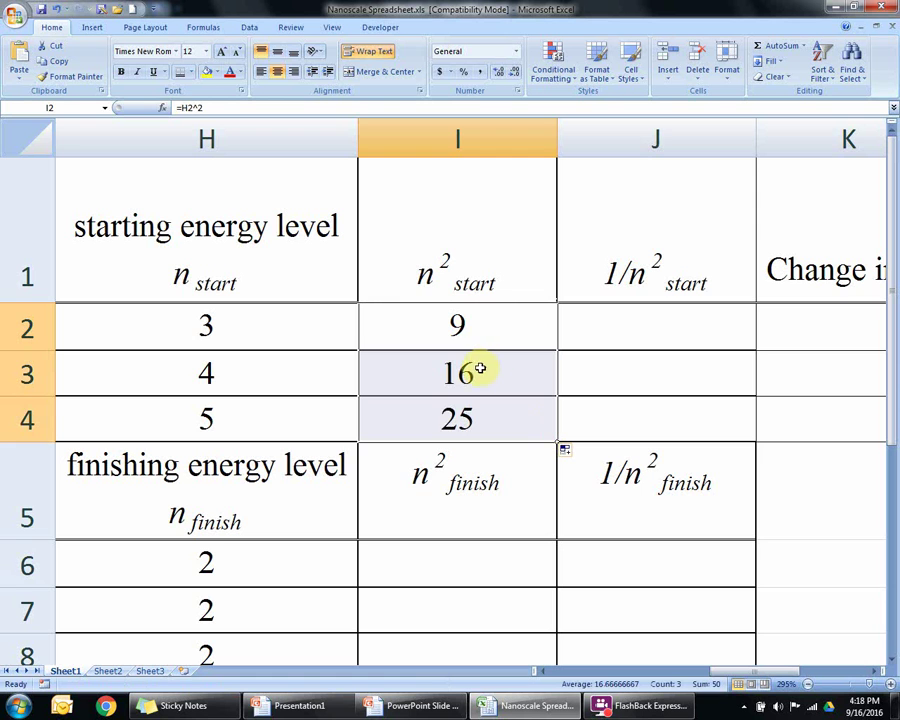
Calculate the reciprocal of the squared starting level in J2 with the formula =1/I2 and fill it down to J4
click(663, 323)
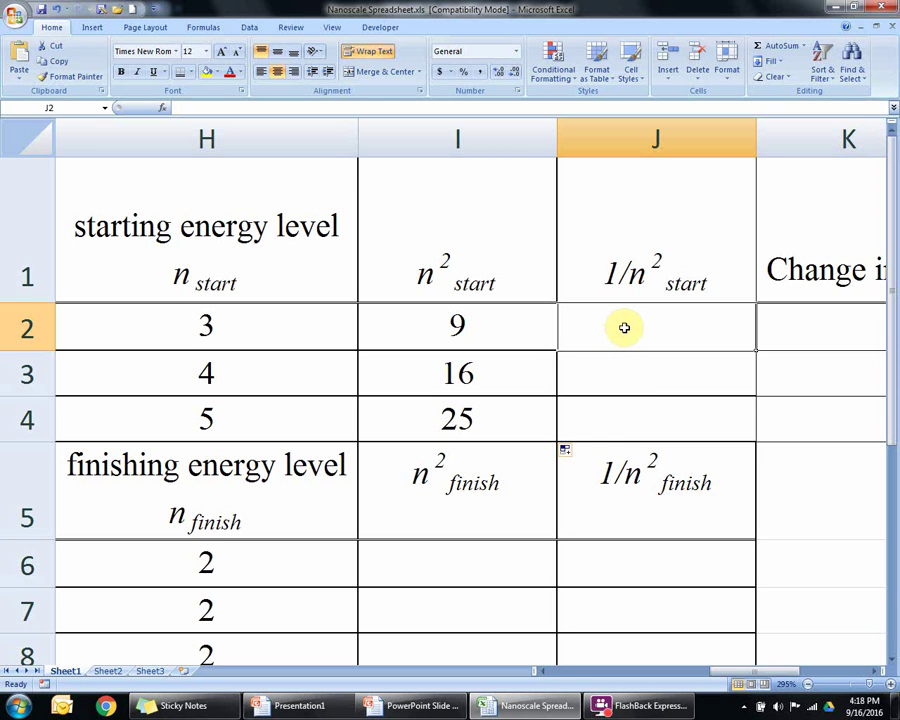
text(1/)
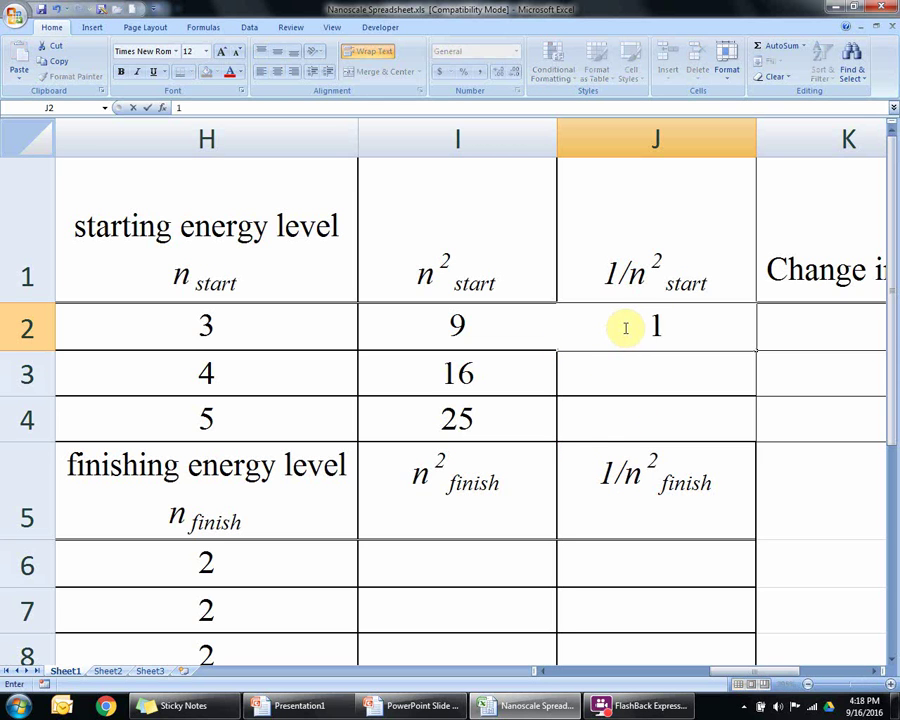
click(498, 325)
click(673, 327)
double_click(653, 327)
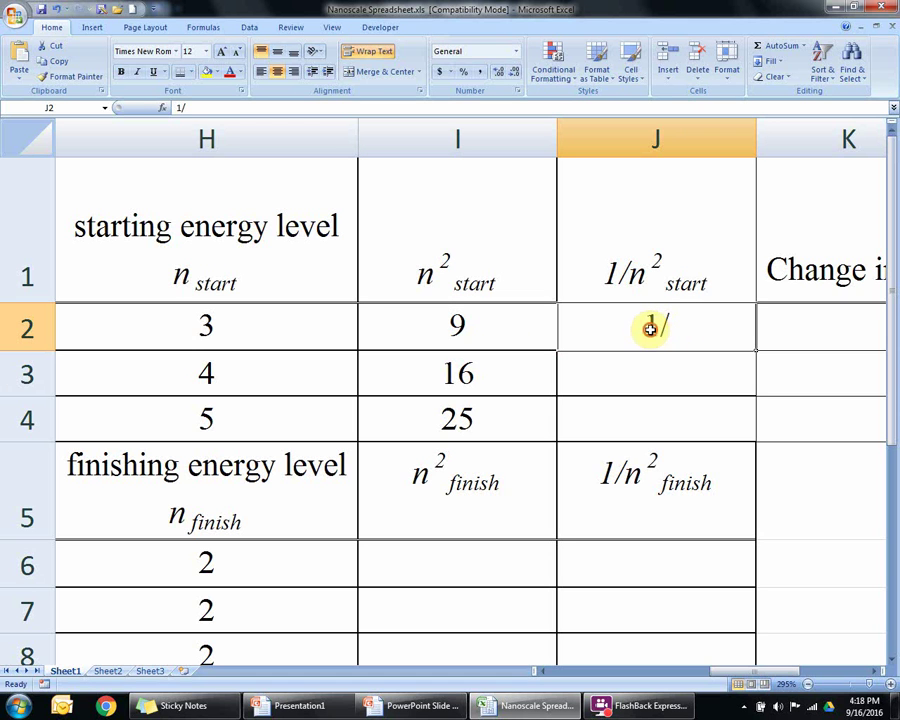
click(623, 314)
text(=)
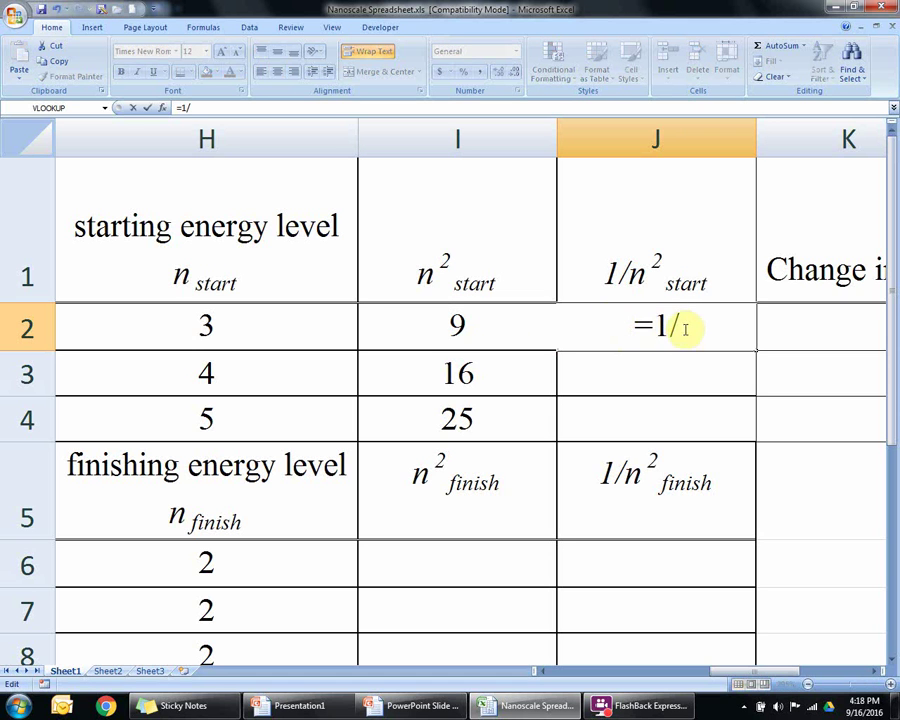
click(700, 328)
click(533, 328)
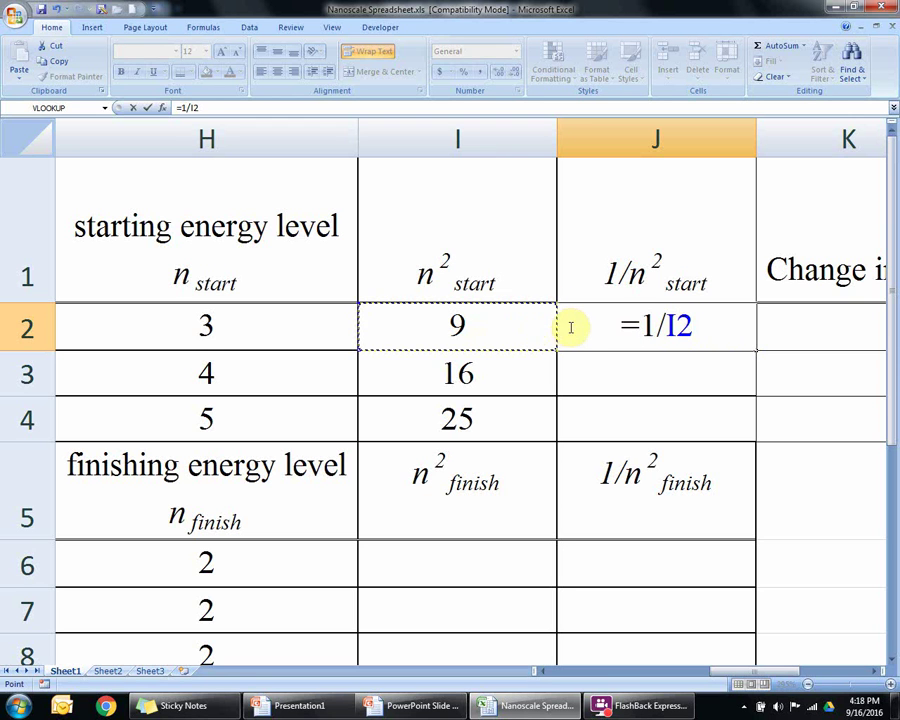
click(668, 358)
click(668, 326)
drag(755, 352, 746, 430)
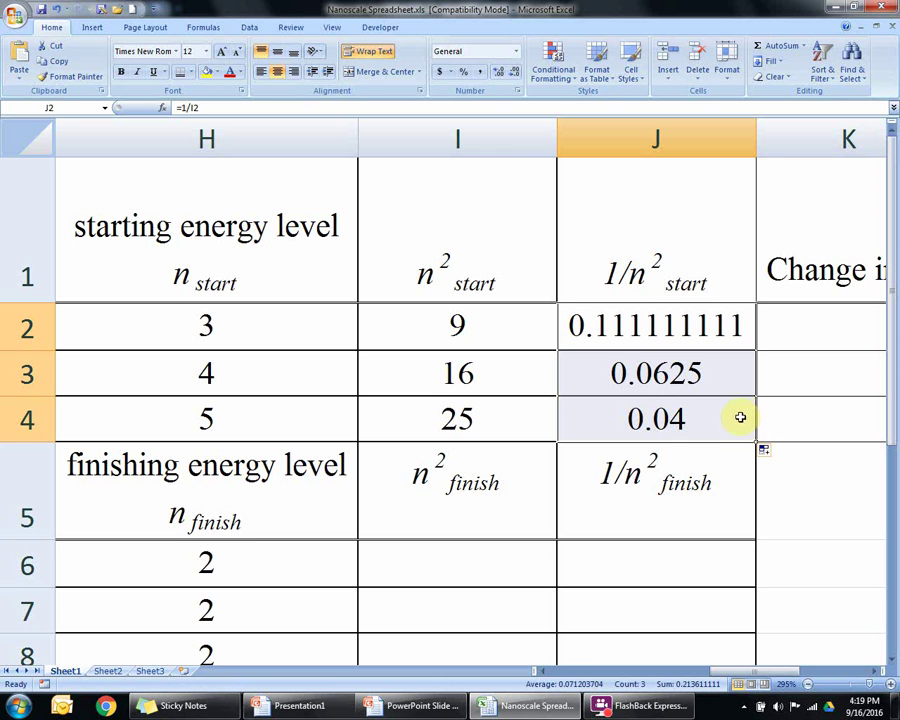
drag(590, 334, 608, 423)
click(596, 312)
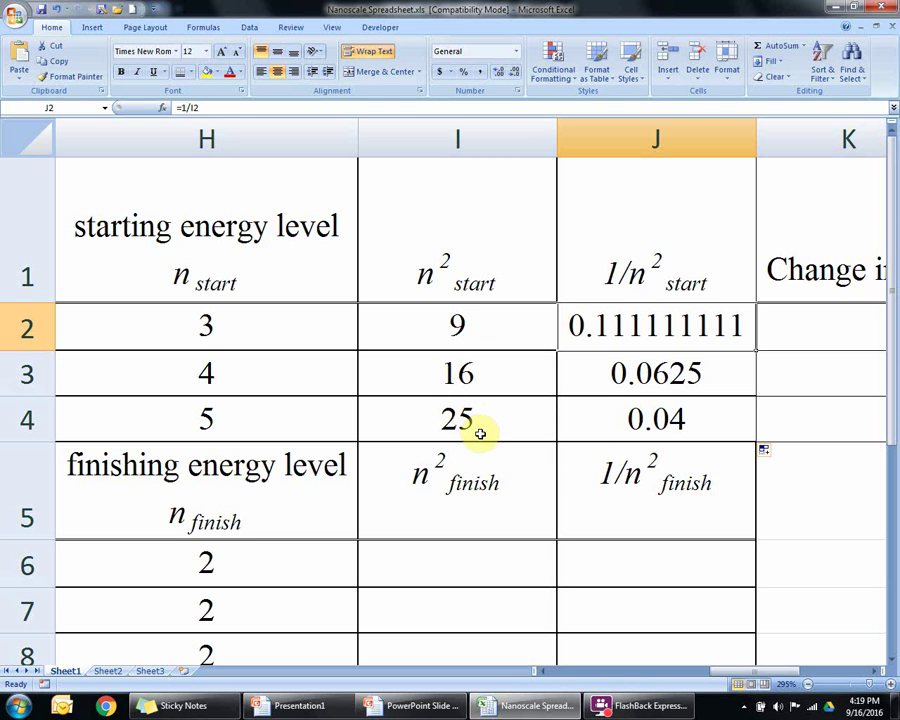
drag(595, 291, 614, 411)
Enter the squared finishing energy level as 4 in each of the cells I6, I7 and I8
scroll(380, 459, down, 1)
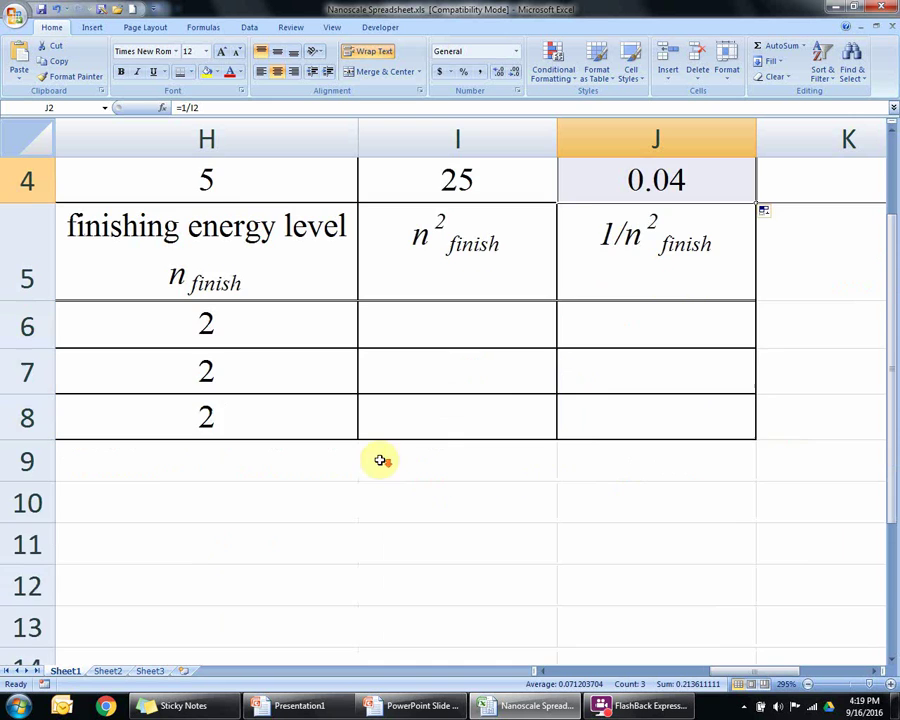
scroll(384, 452, up, 1)
scroll(383, 451, down, 1)
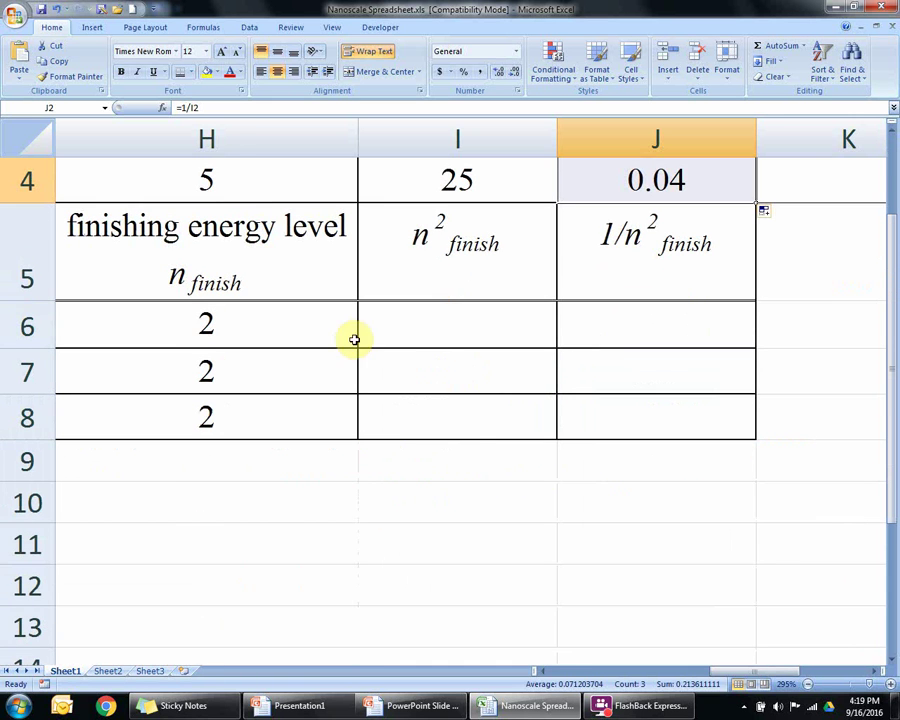
click(413, 312)
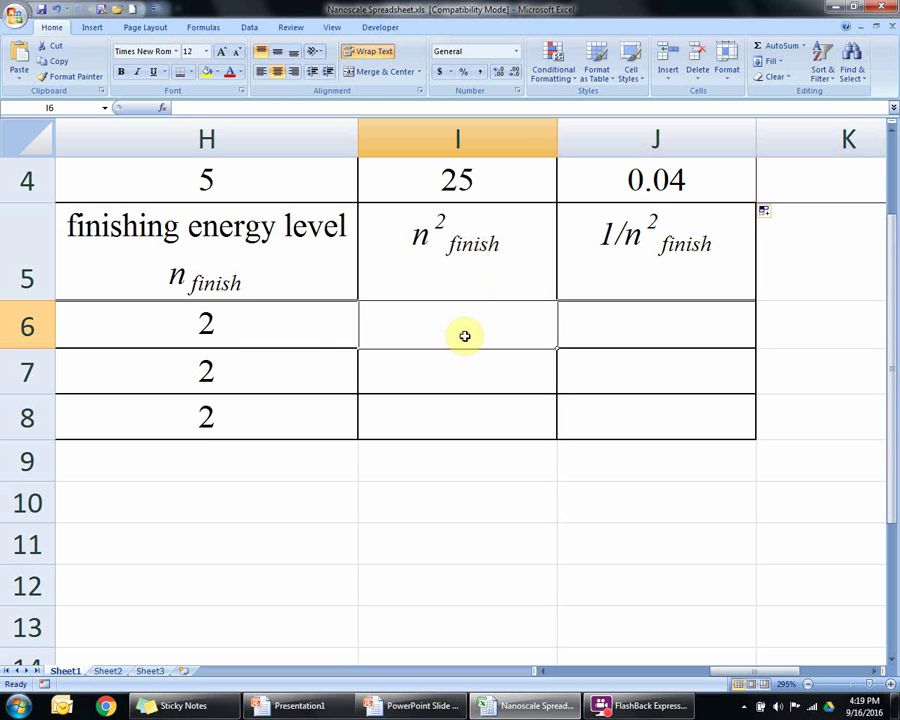
text(4)
key(Return)
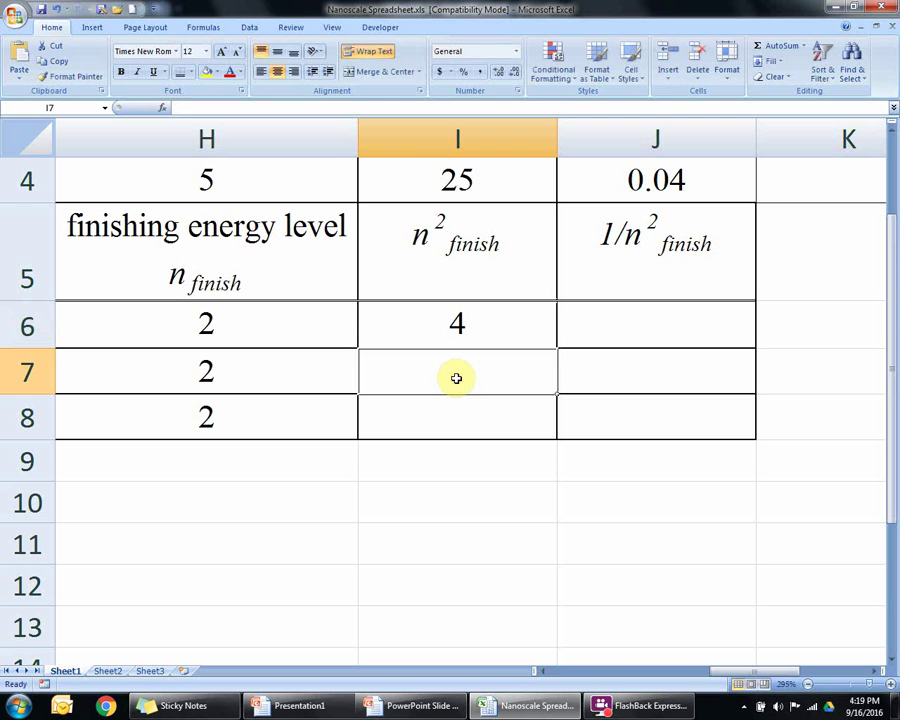
text(4)
key(Return)
text(4)
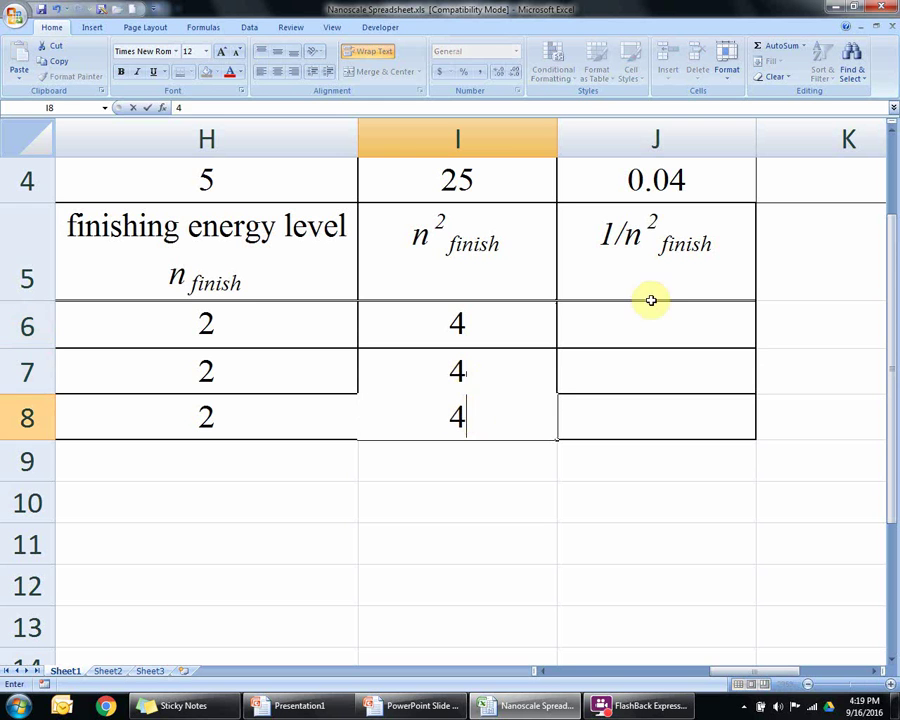
Calculate the reciprocal of the squared finishing level in J6 with the formula =1/I6 and fill it down to J8
click(634, 333)
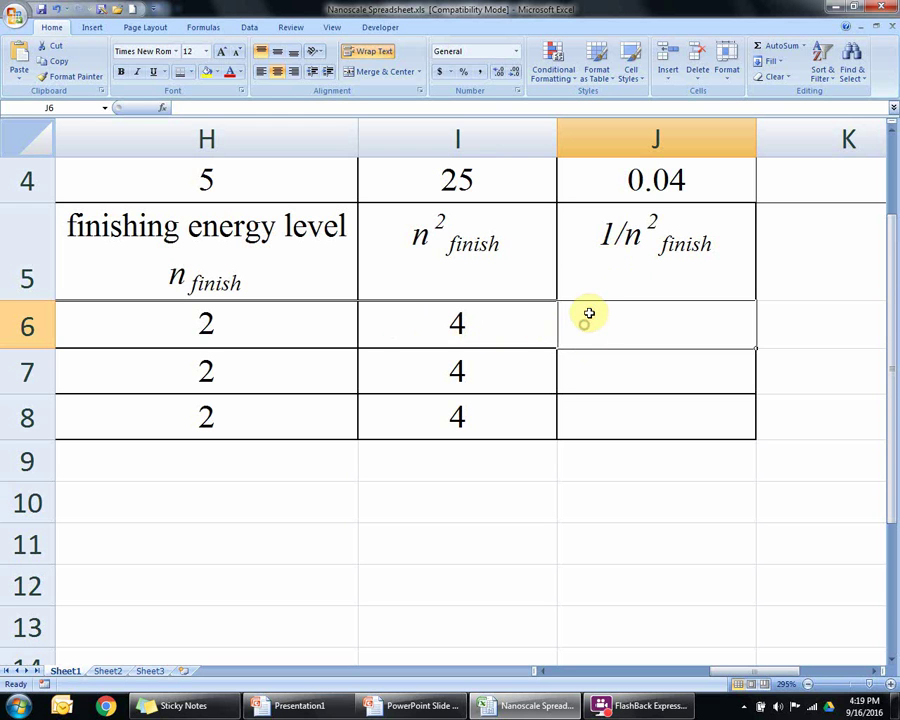
text(=1/)
click(516, 331)
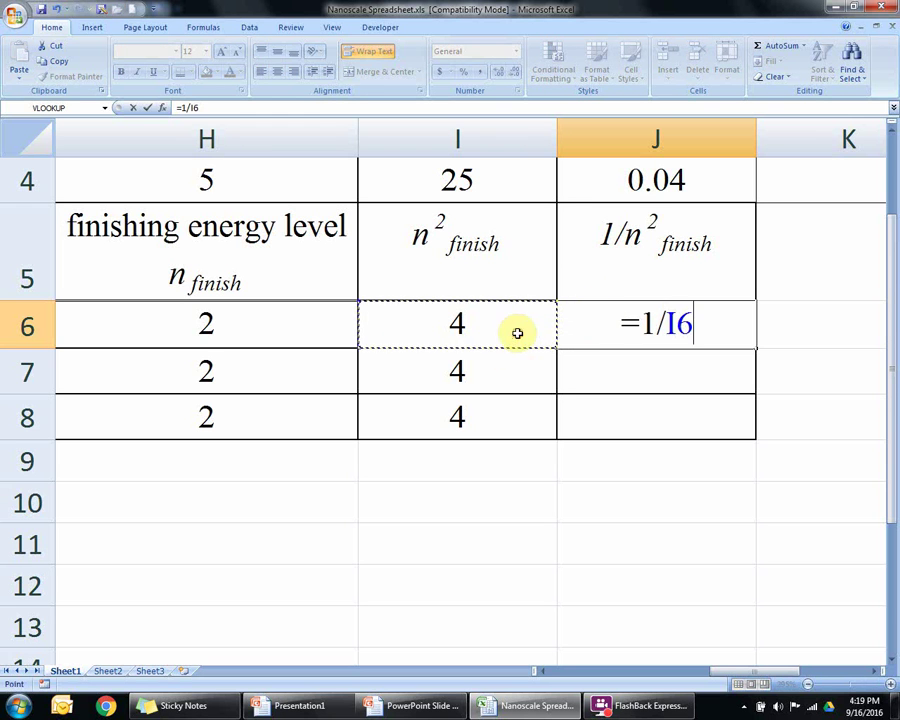
key(Return)
click(647, 337)
drag(755, 349, 757, 440)
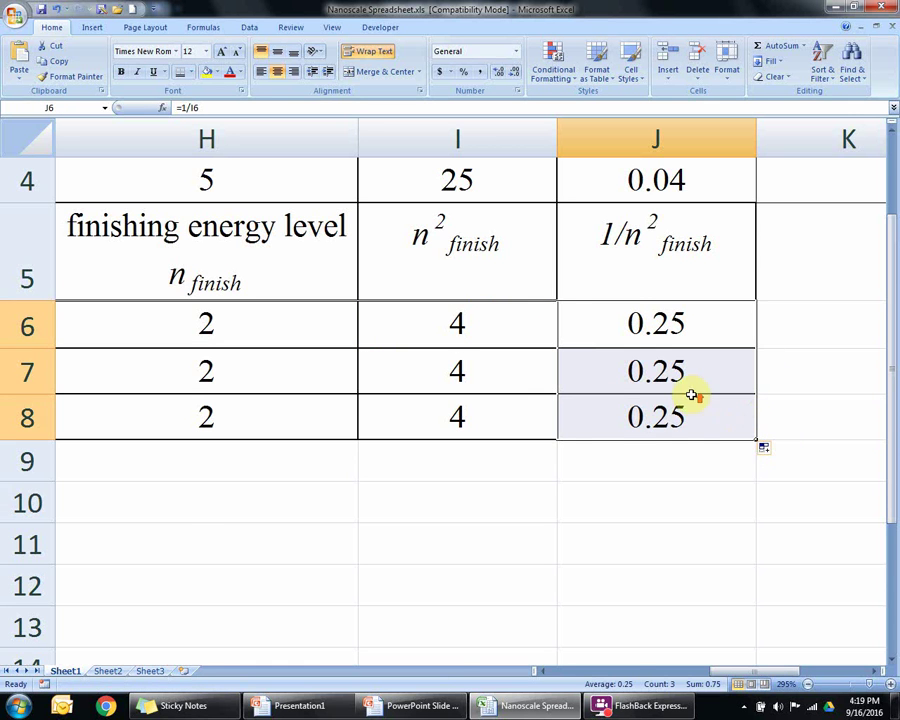
scroll(691, 395, up, 1)
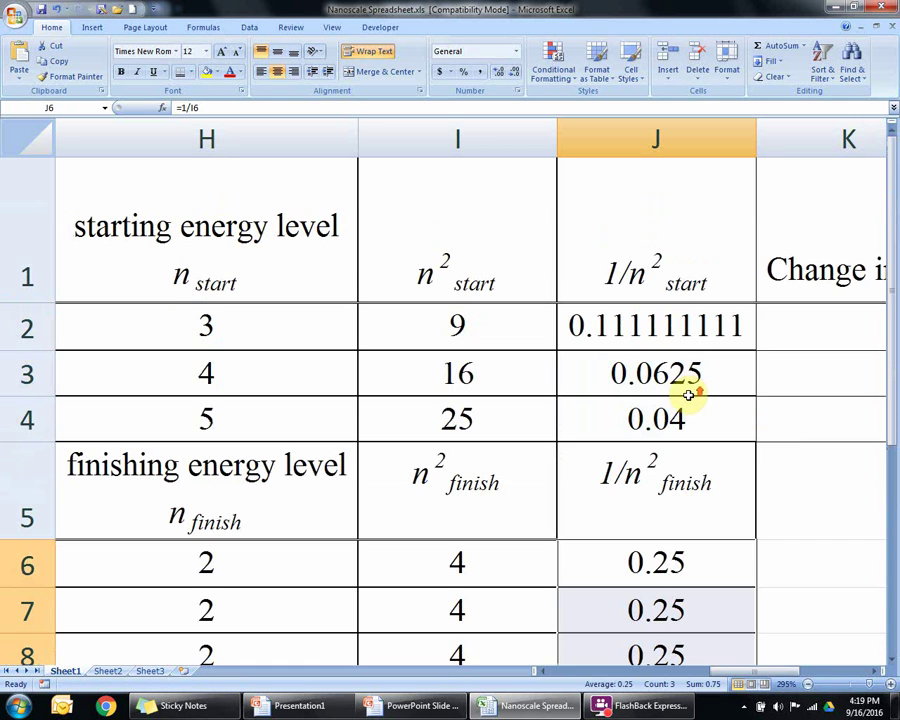
Compare each 1/n² start value in J2:J4 with its matching 1/n² finish value in J6:J8
click(875, 673)
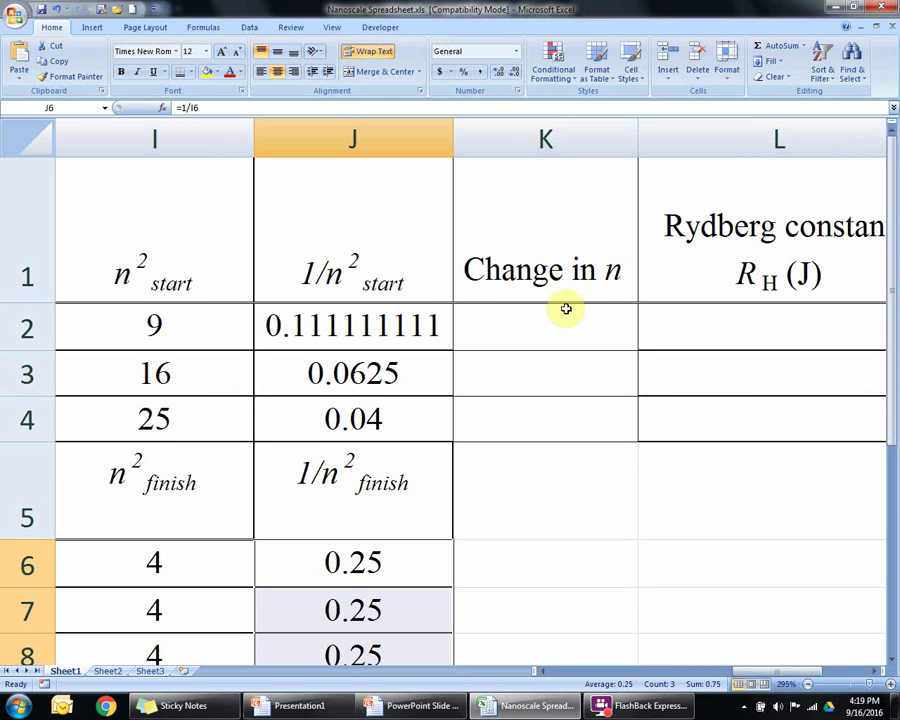
click(412, 327)
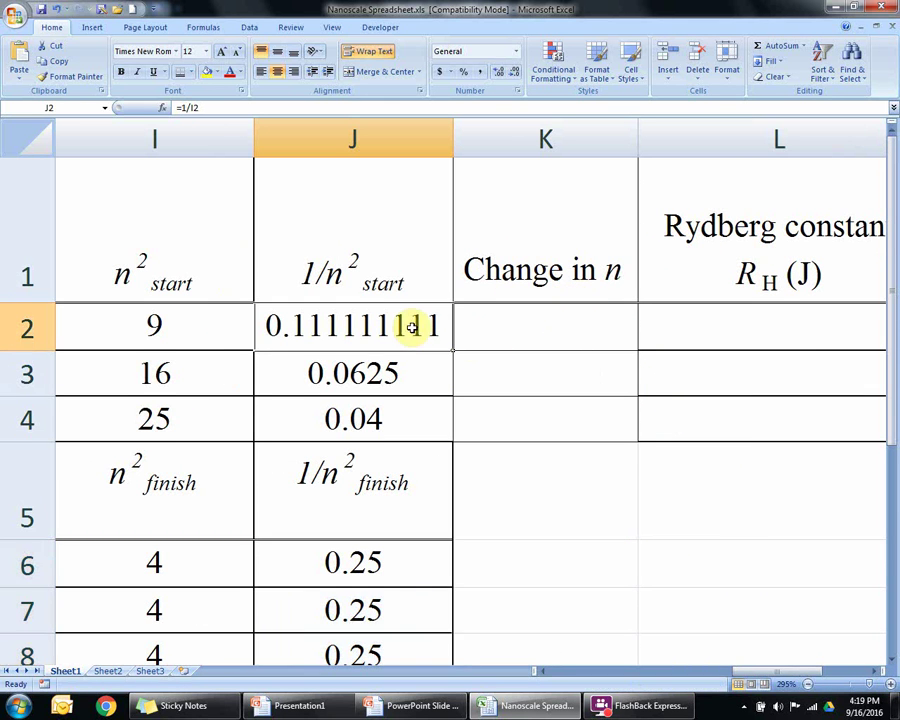
click(393, 569)
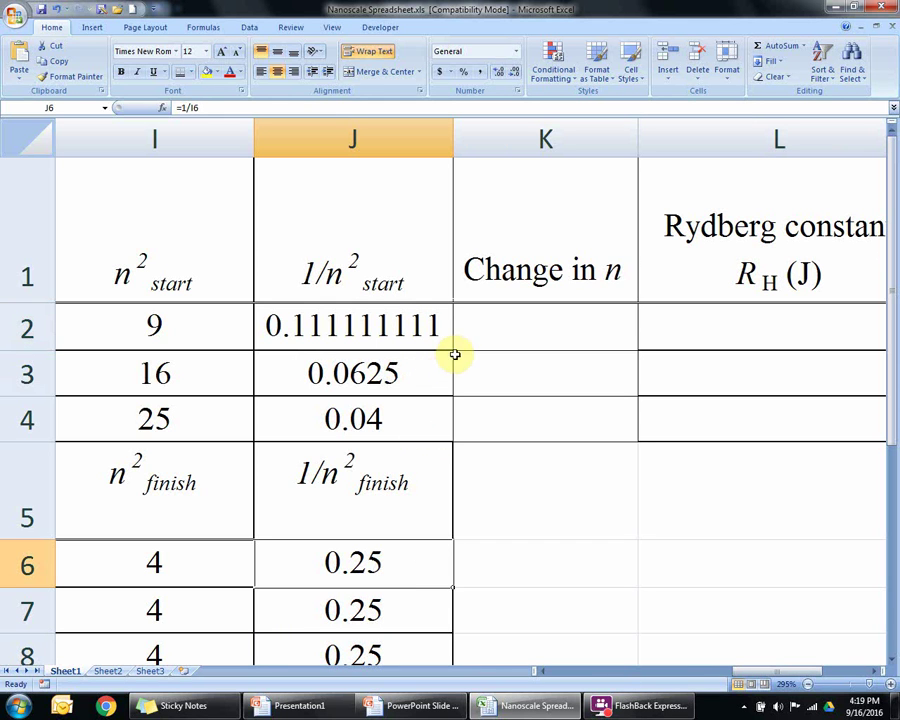
click(409, 335)
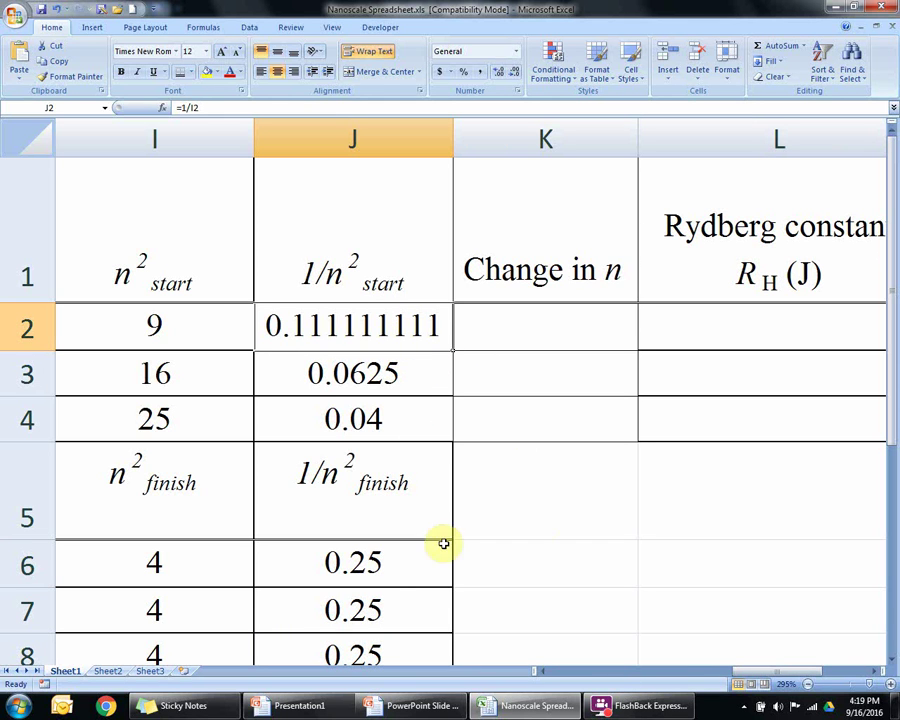
click(389, 575)
click(410, 366)
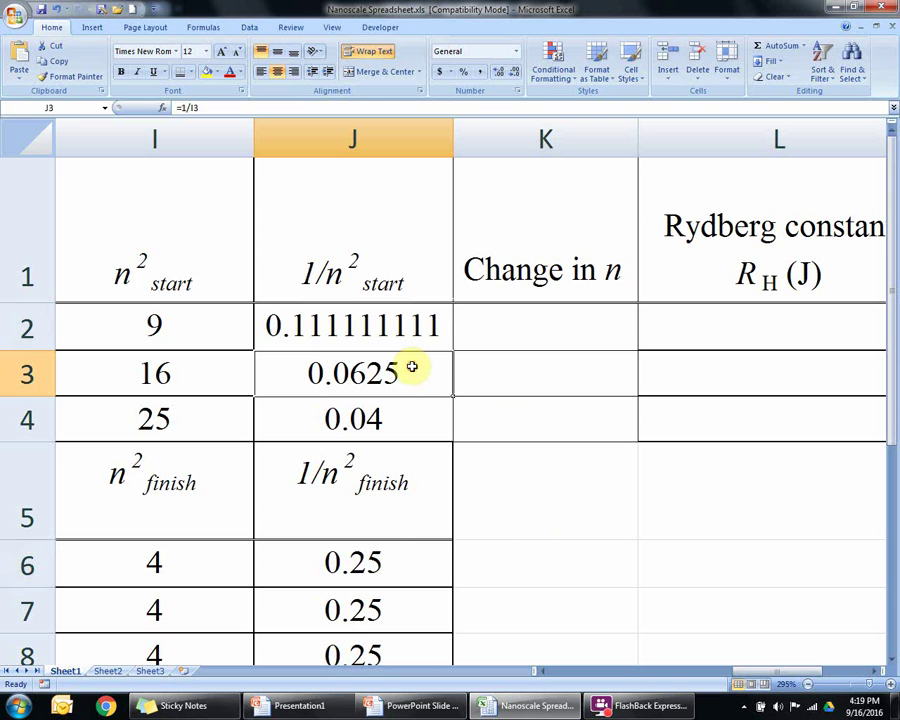
click(414, 605)
click(434, 418)
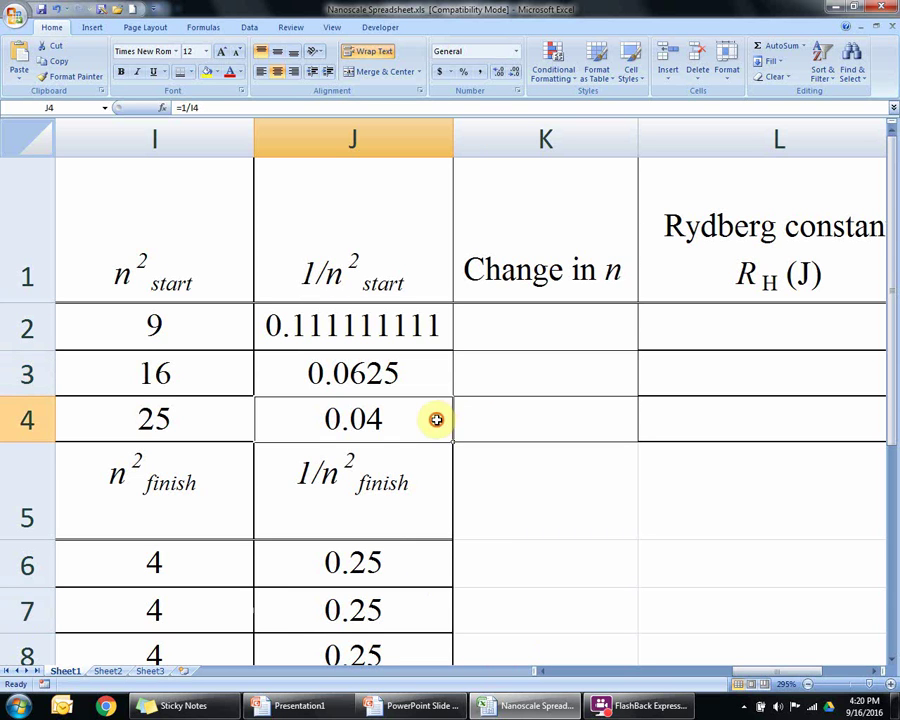
click(431, 655)
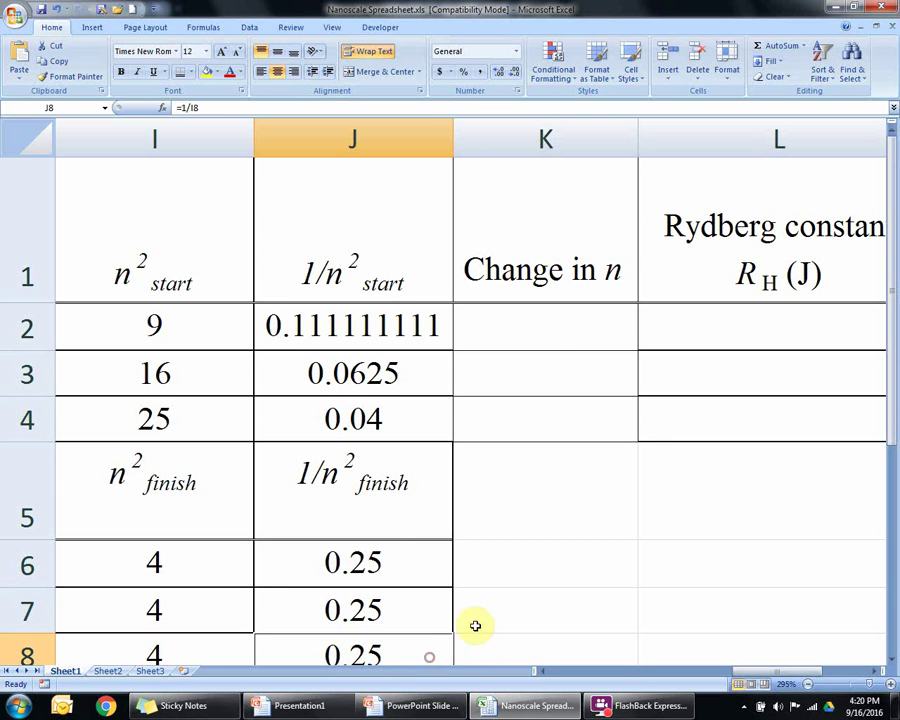
Calculate the change in n in K2 with the formula =J2-J6 and fill it down to K4
click(540, 335)
text(=)
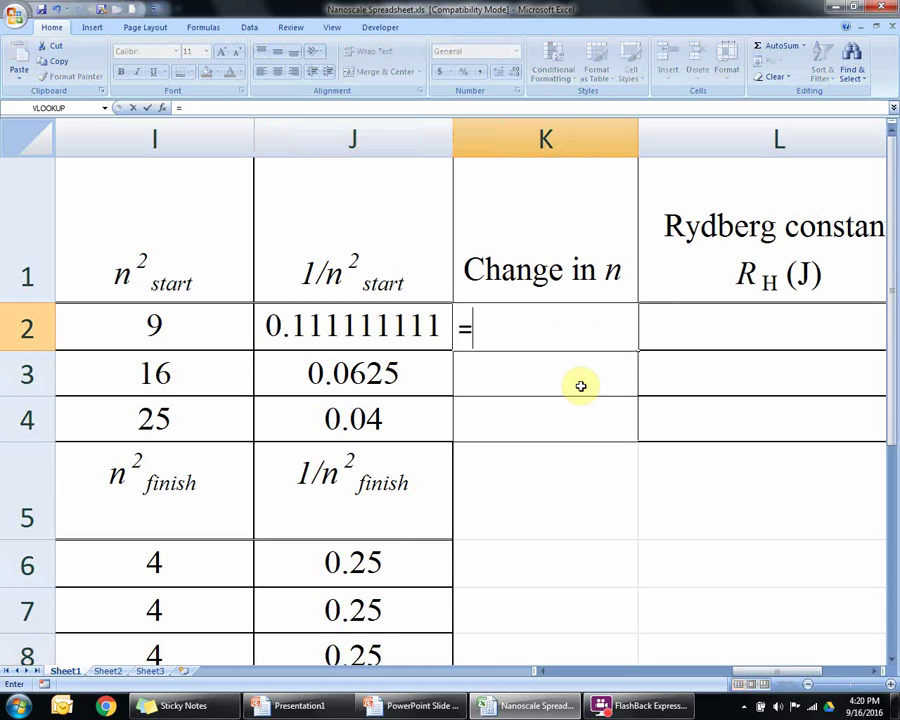
click(312, 325)
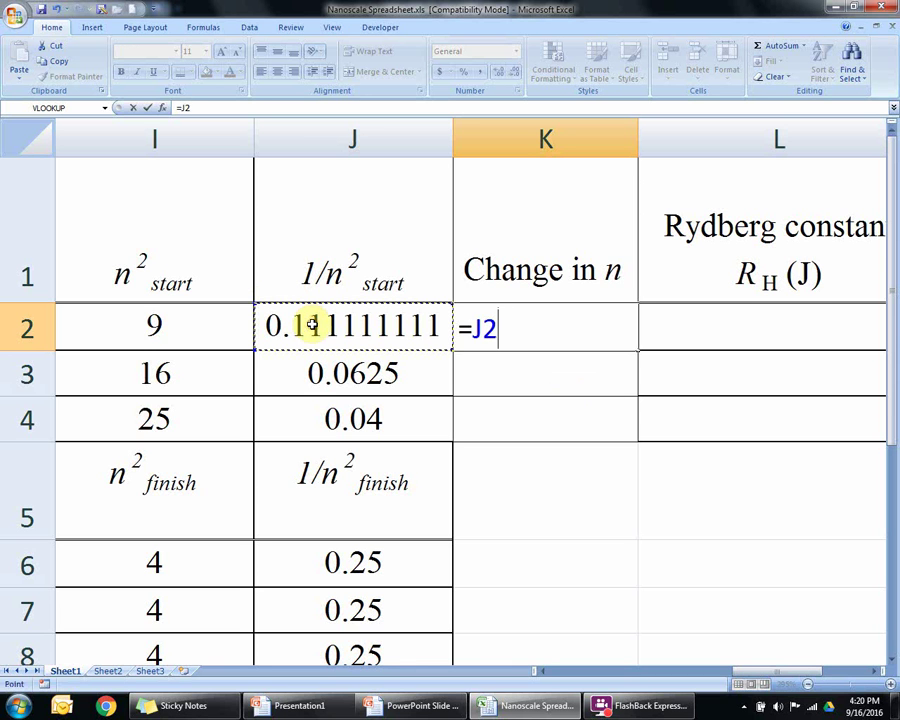
text(-)
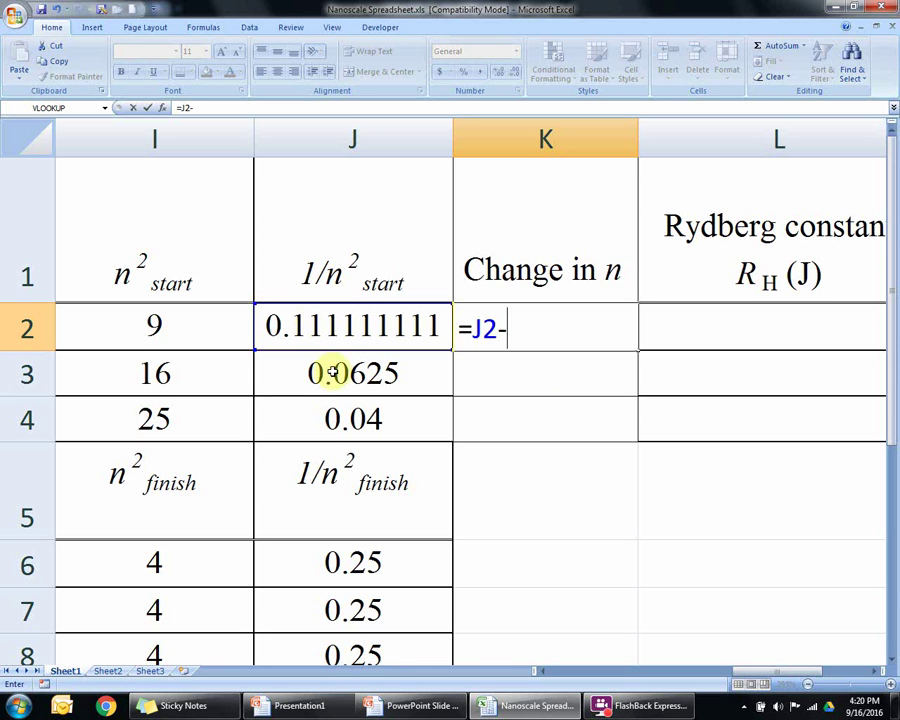
click(347, 558)
key(Return)
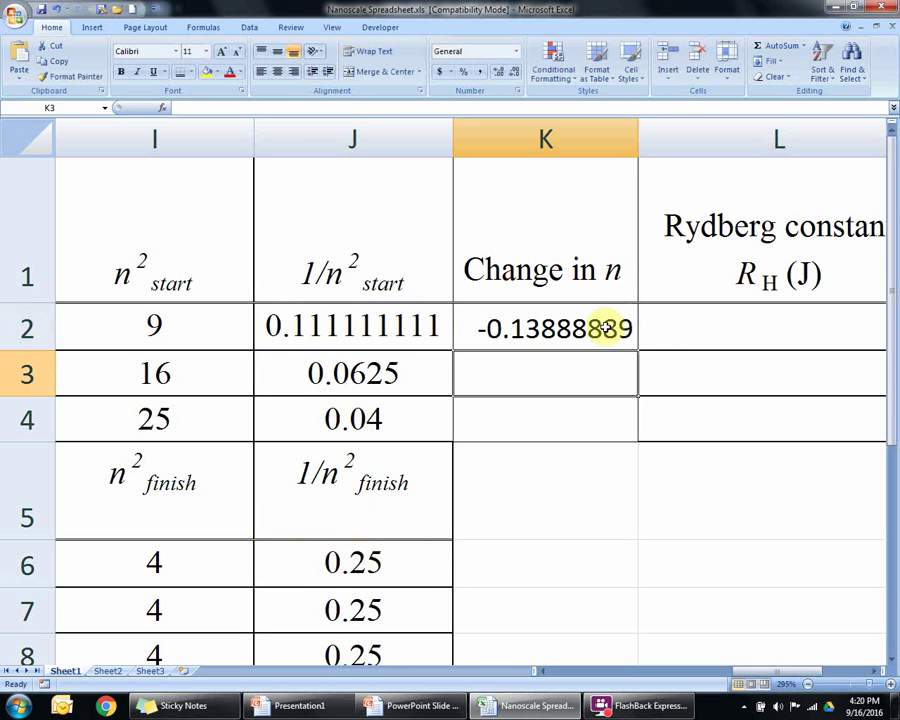
click(620, 322)
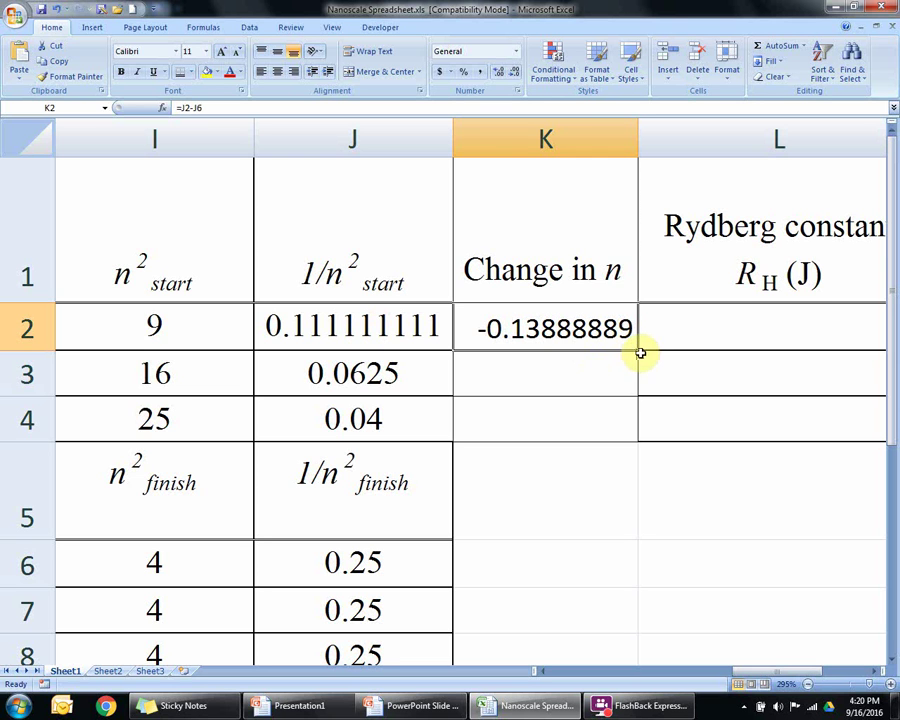
drag(639, 351, 640, 442)
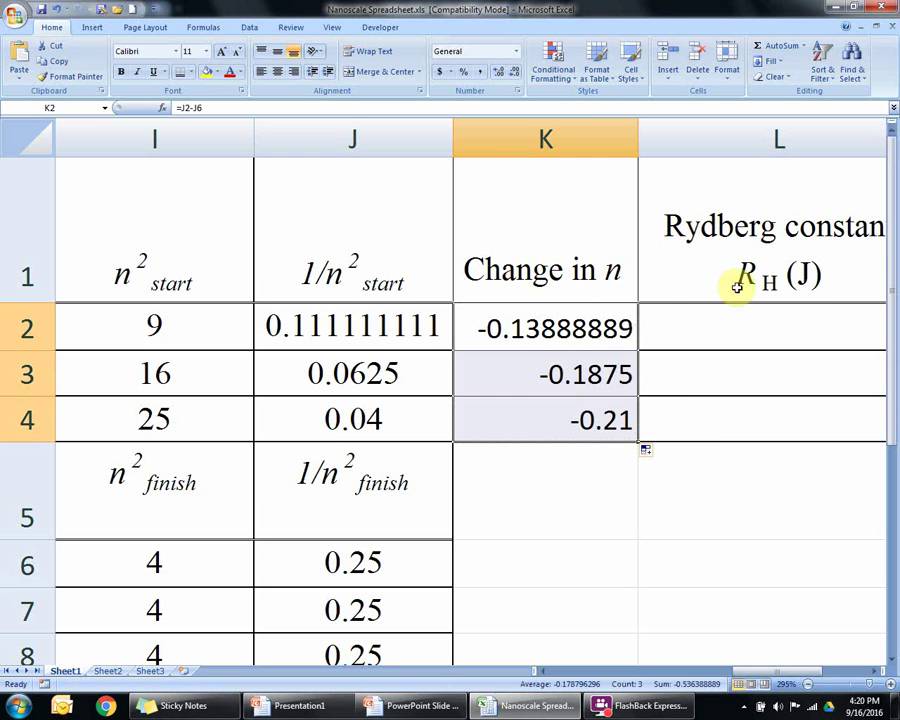
Calculate the Rydberg constant in L2 by dividing the atom's energy change by the change in n, =G2/K2, and fill it down to L4
click(876, 671)
click(876, 671)
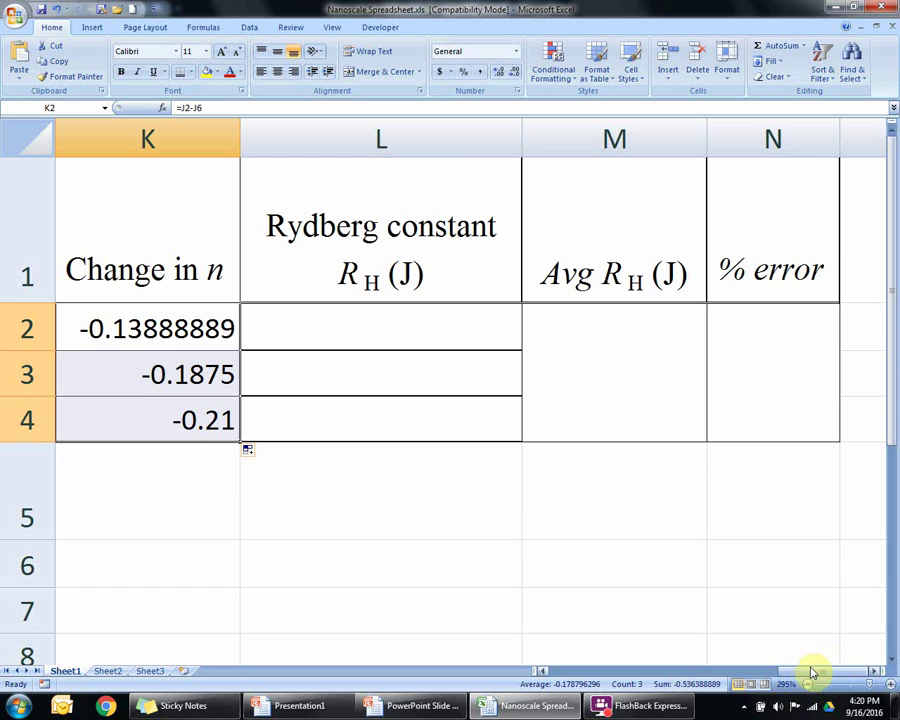
drag(814, 674, 703, 668)
click(452, 325)
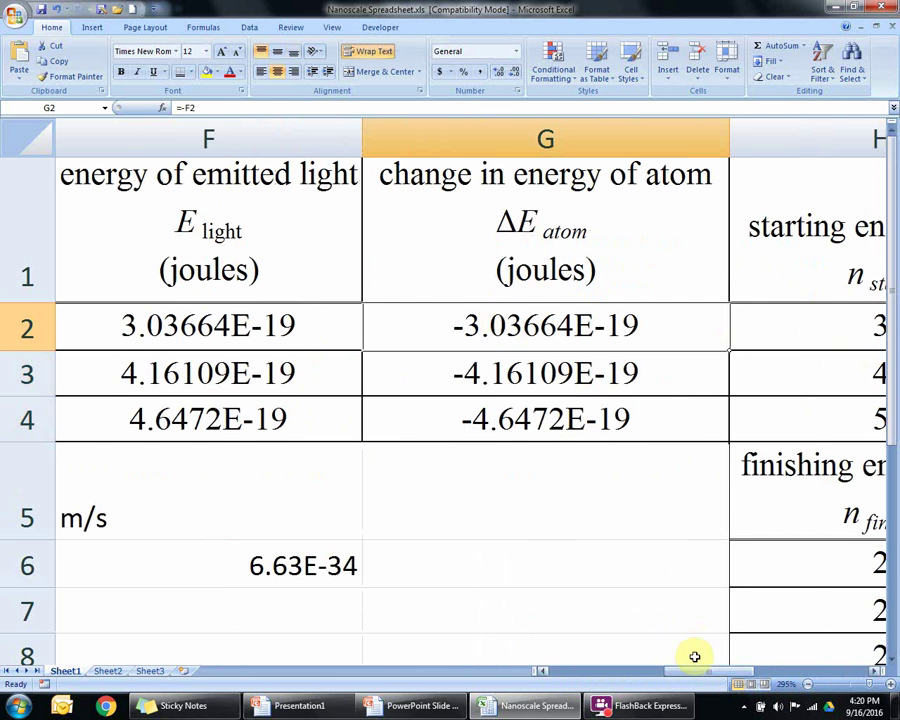
scroll(812, 605, right, 4)
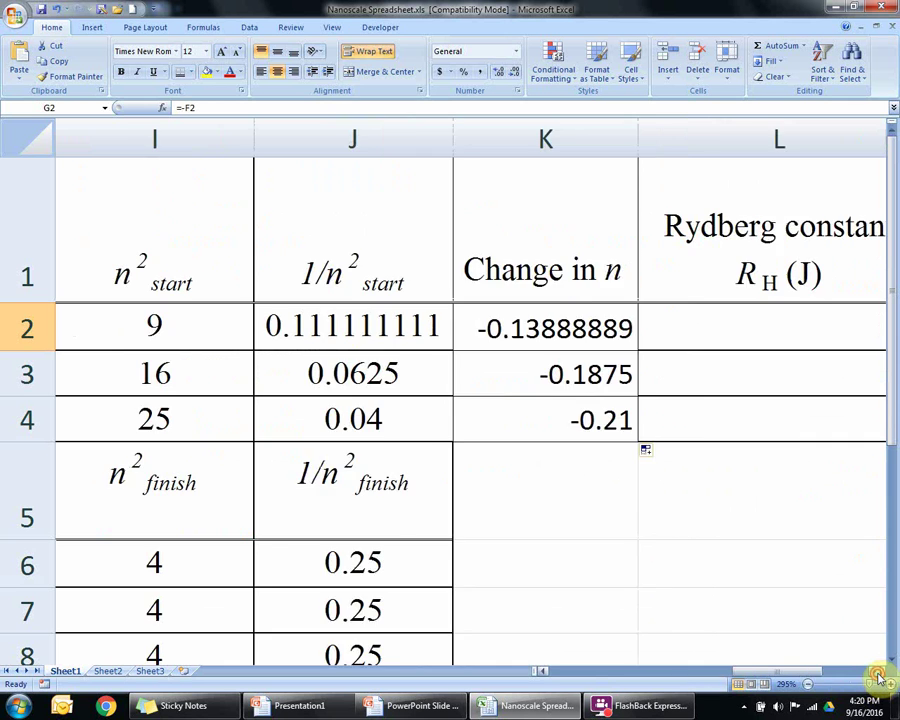
click(372, 330)
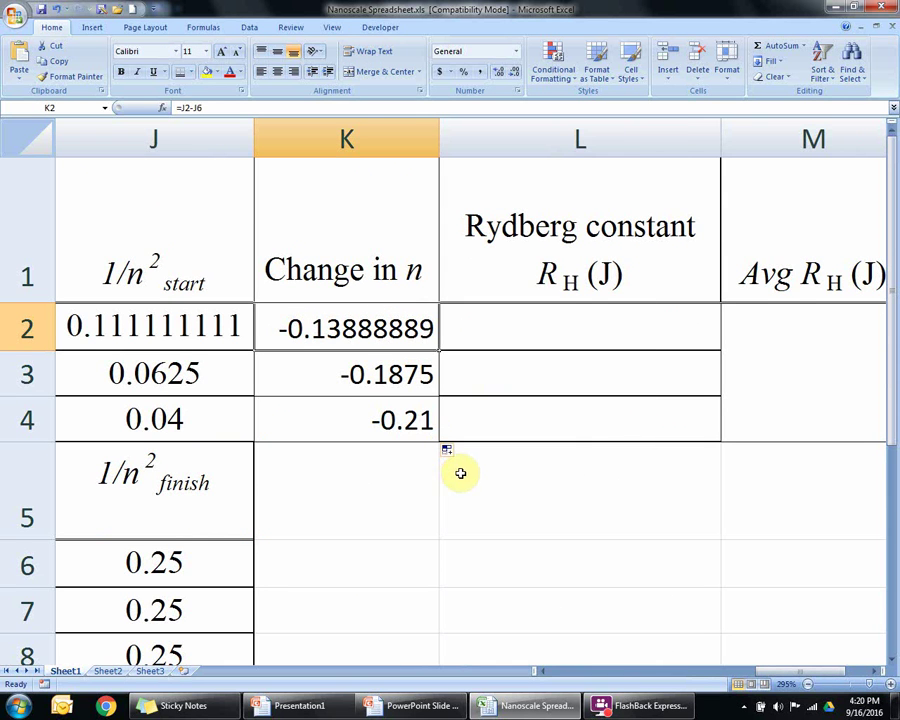
click(605, 321)
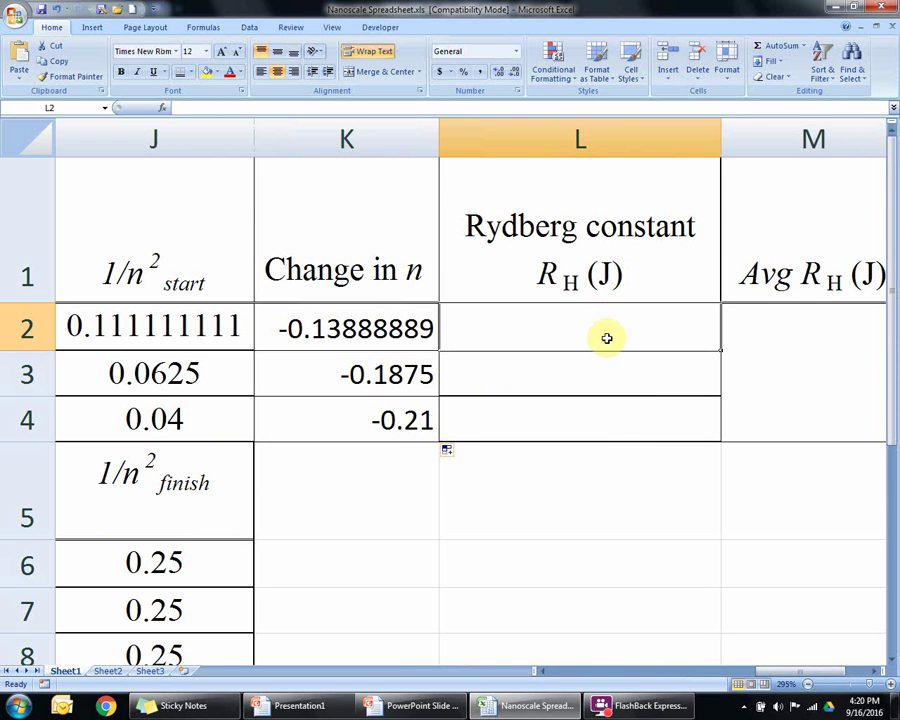
text(=)
drag(793, 672, 699, 668)
click(597, 325)
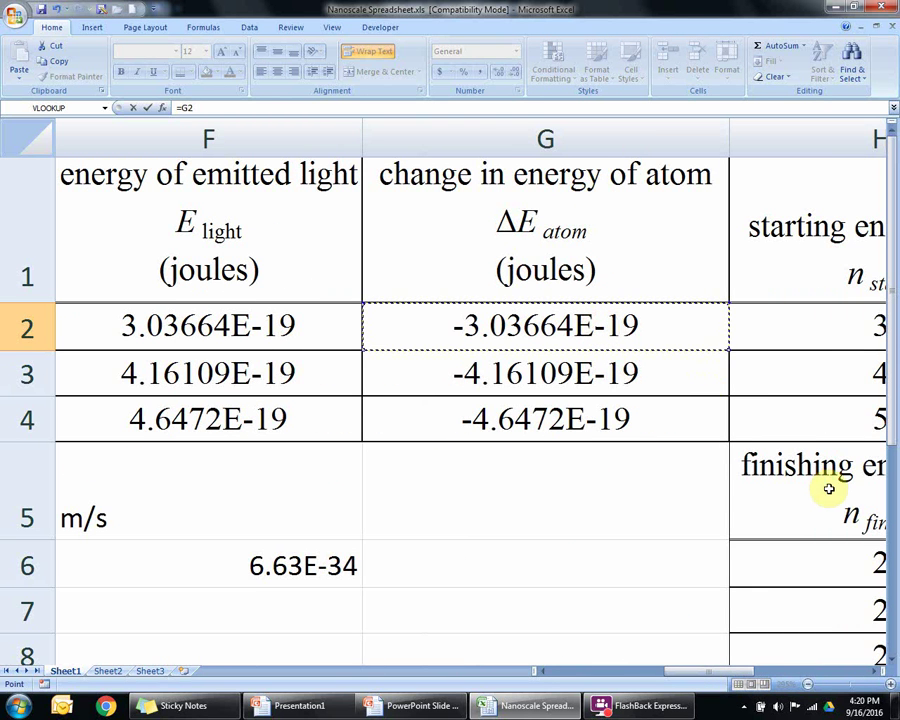
text(/)
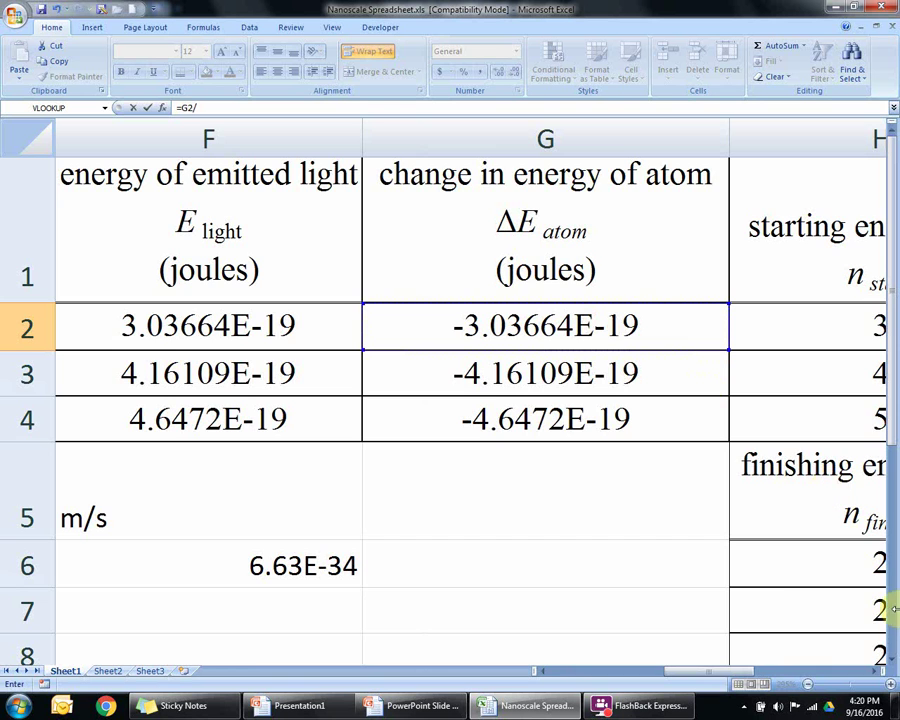
click(876, 674)
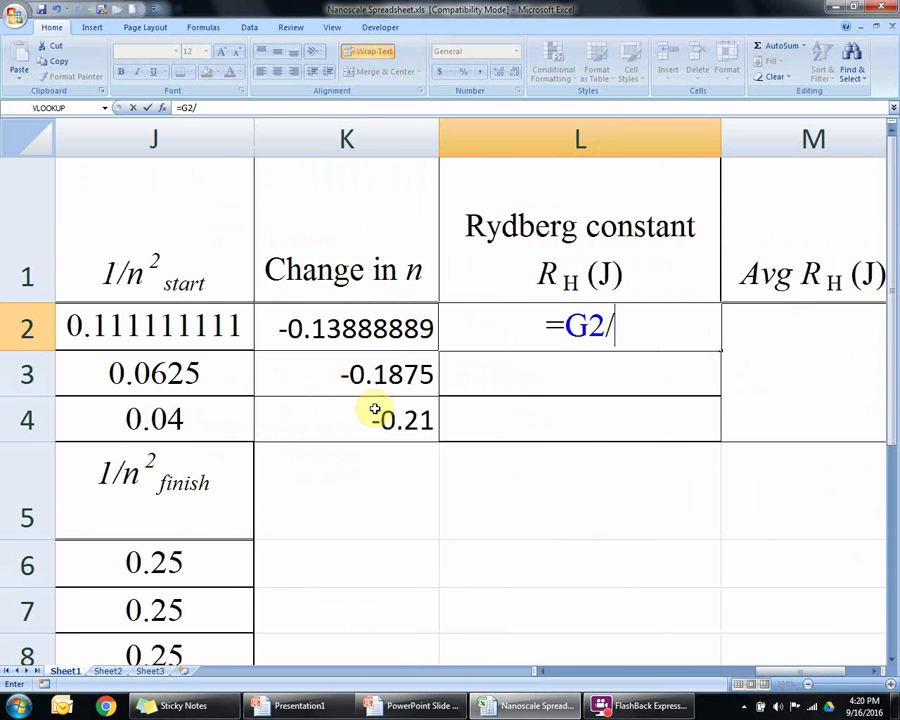
click(335, 323)
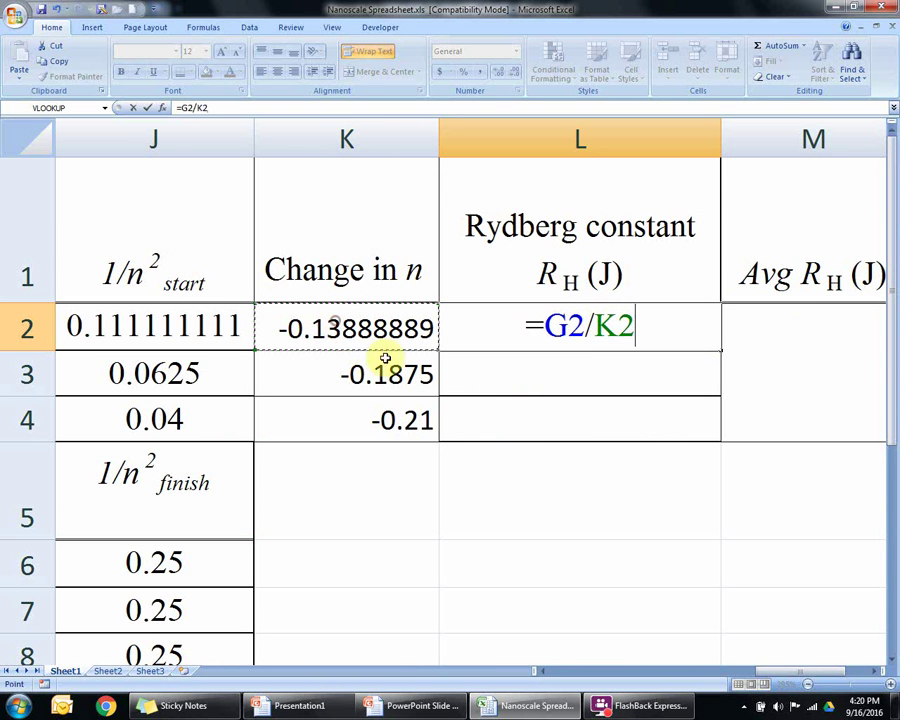
key(Return)
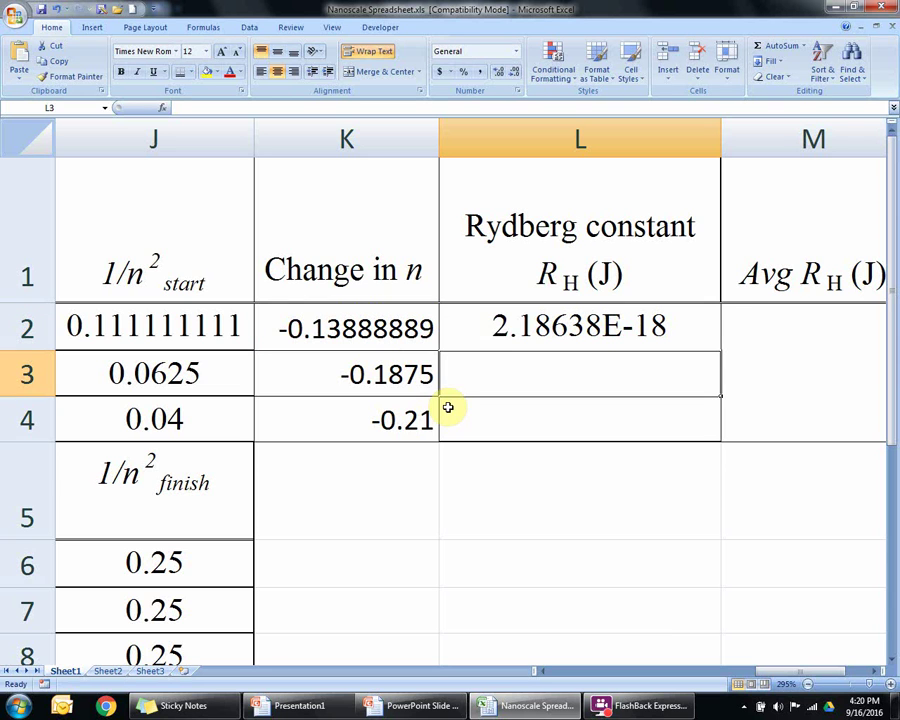
click(640, 340)
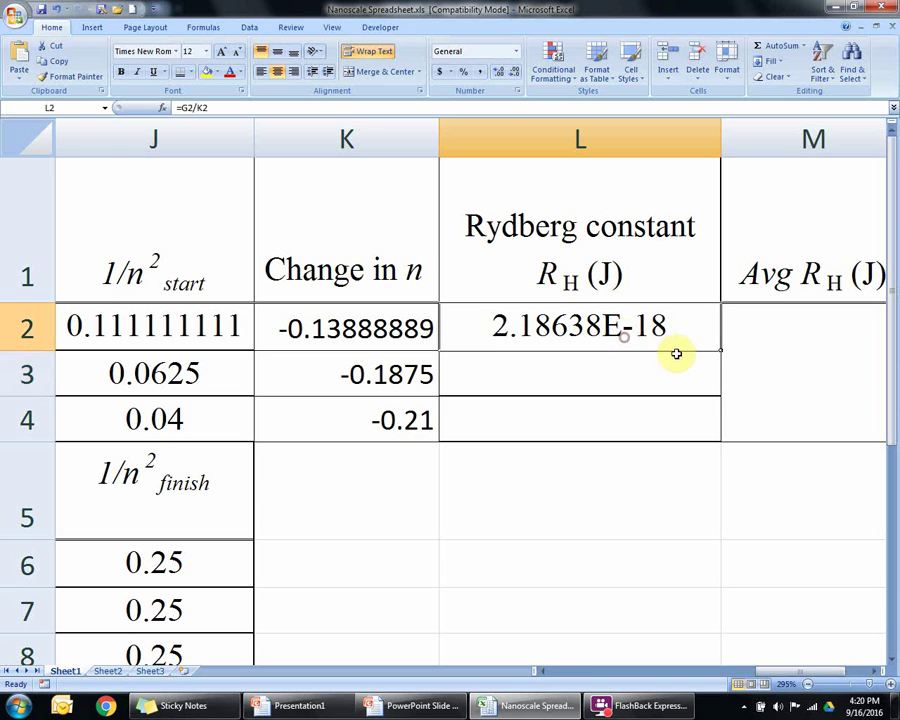
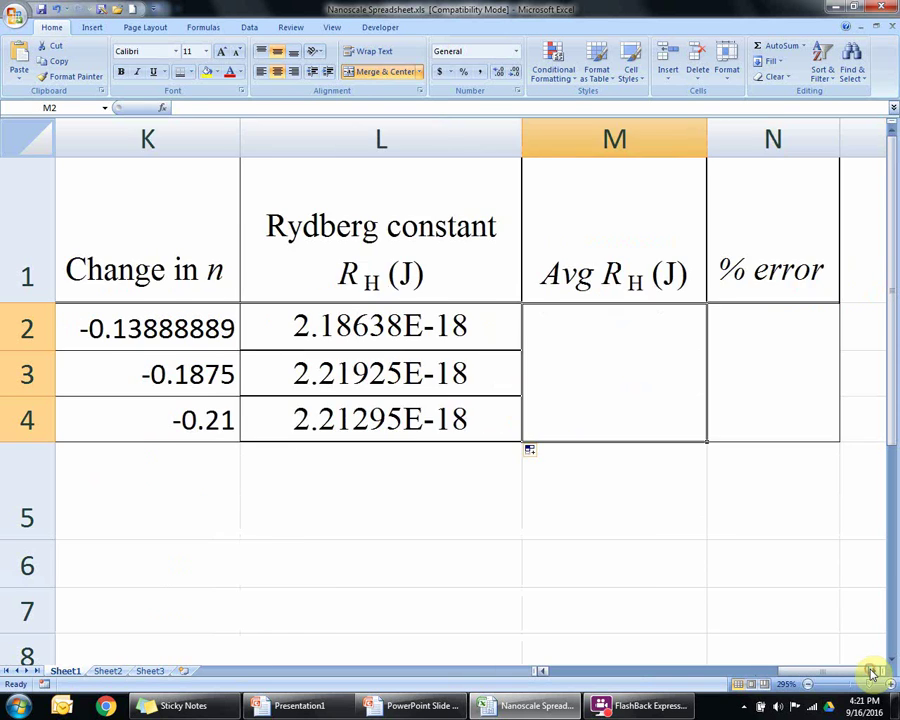
Calculate the average Rydberg constant in the merged cell M2 with the AVERAGE function over L2:L4
click(873, 672)
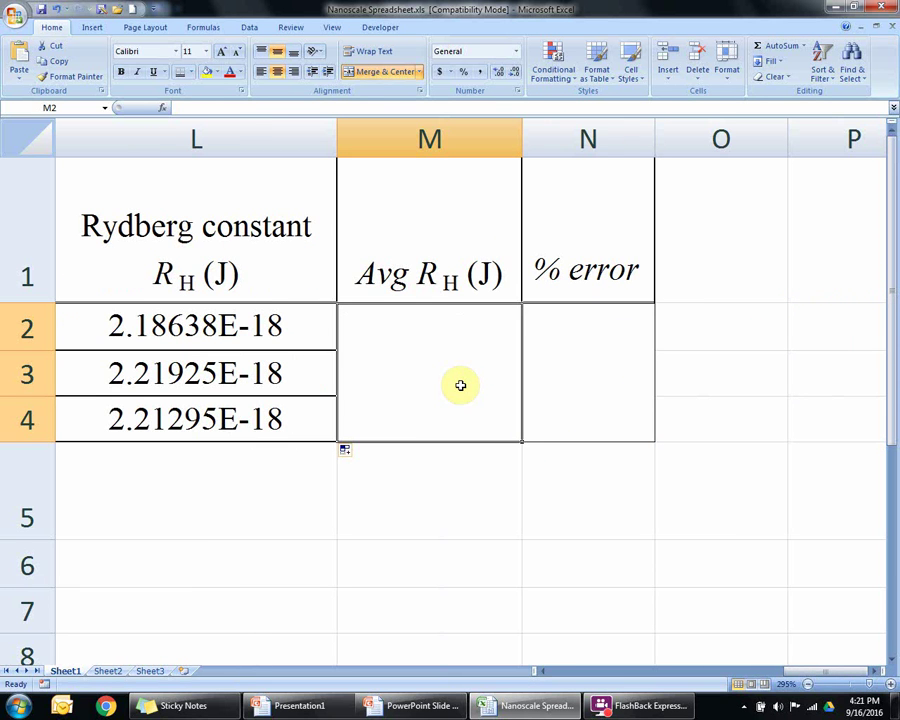
text(=)
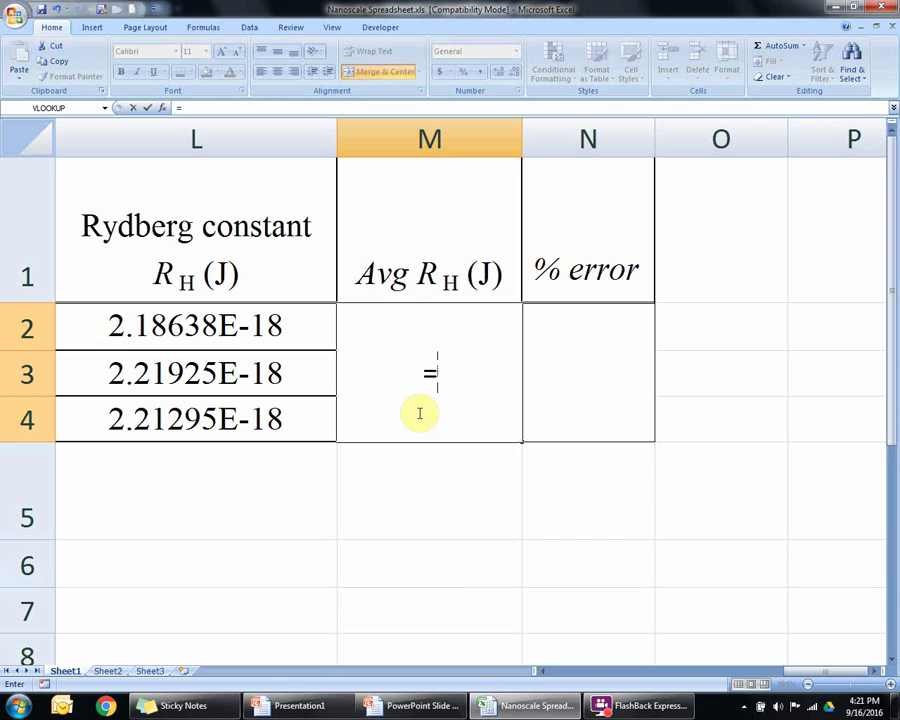
text(avera)
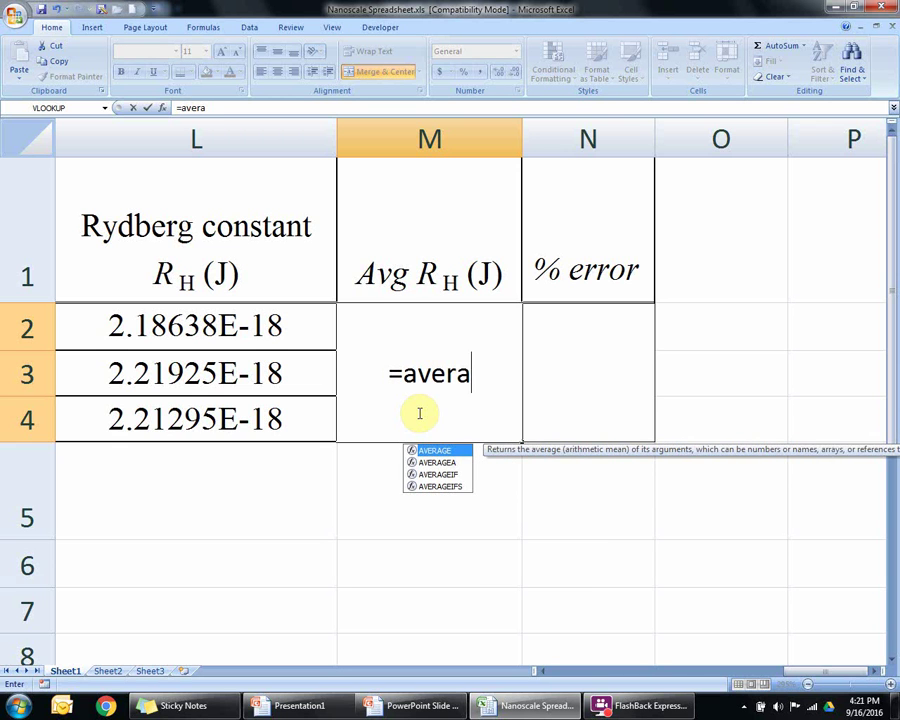
text(ge)
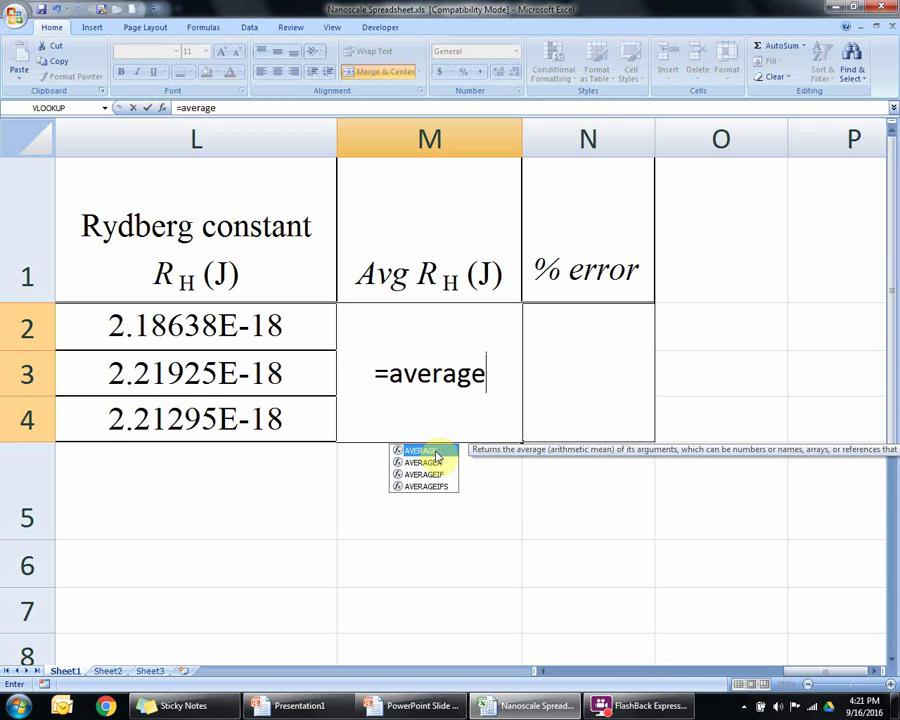
double_click(437, 451)
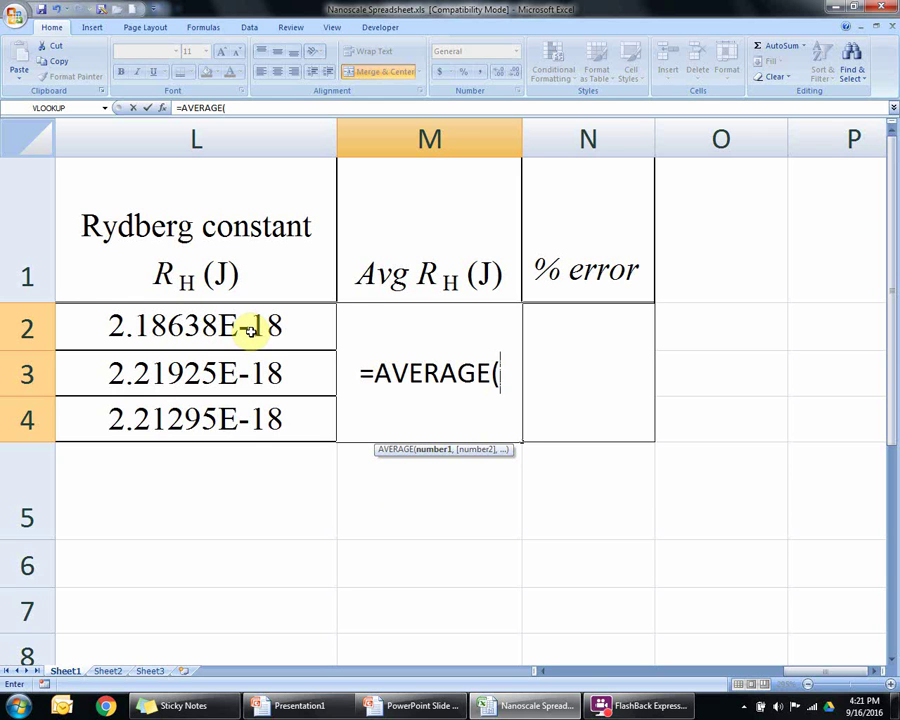
drag(251, 329, 243, 408)
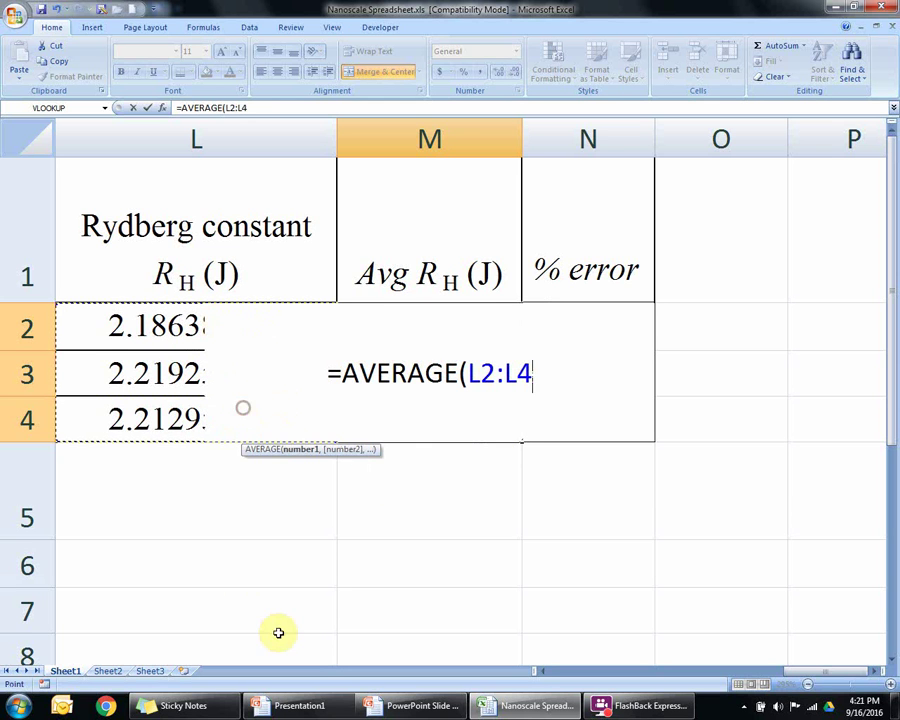
key(Return)
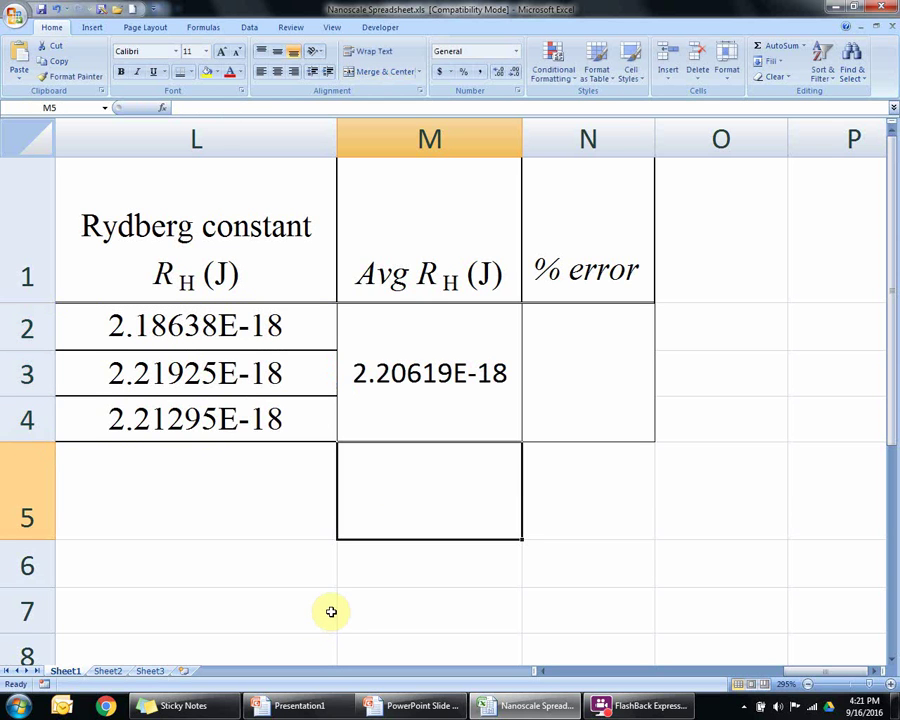
click(597, 377)
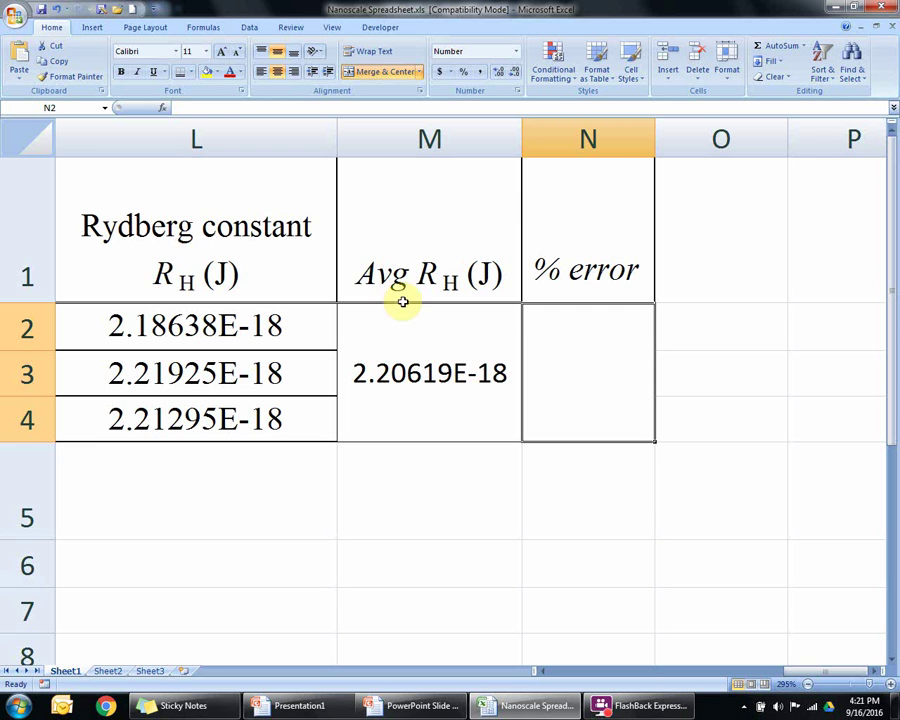
click(400, 338)
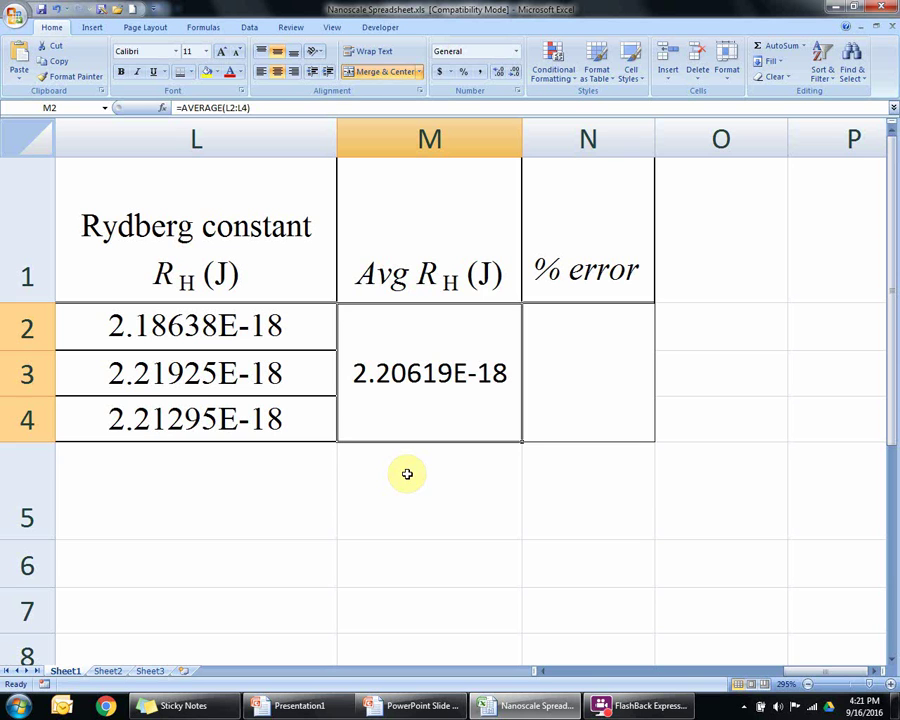
click(406, 470)
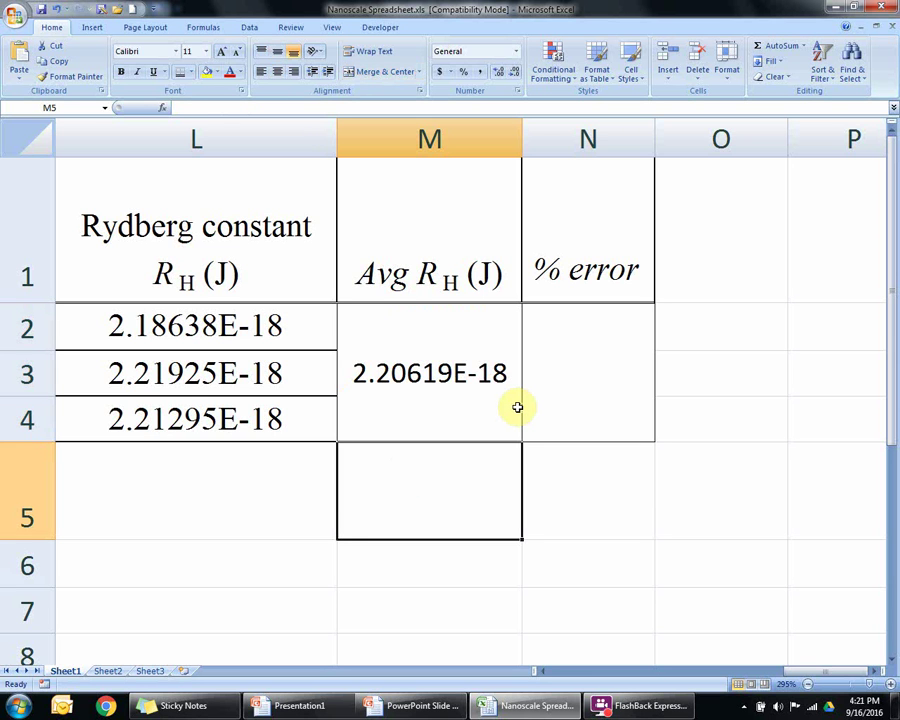
Enter the accepted Rydberg constant 2.179e-18 in M5, below the average
text(2.17)
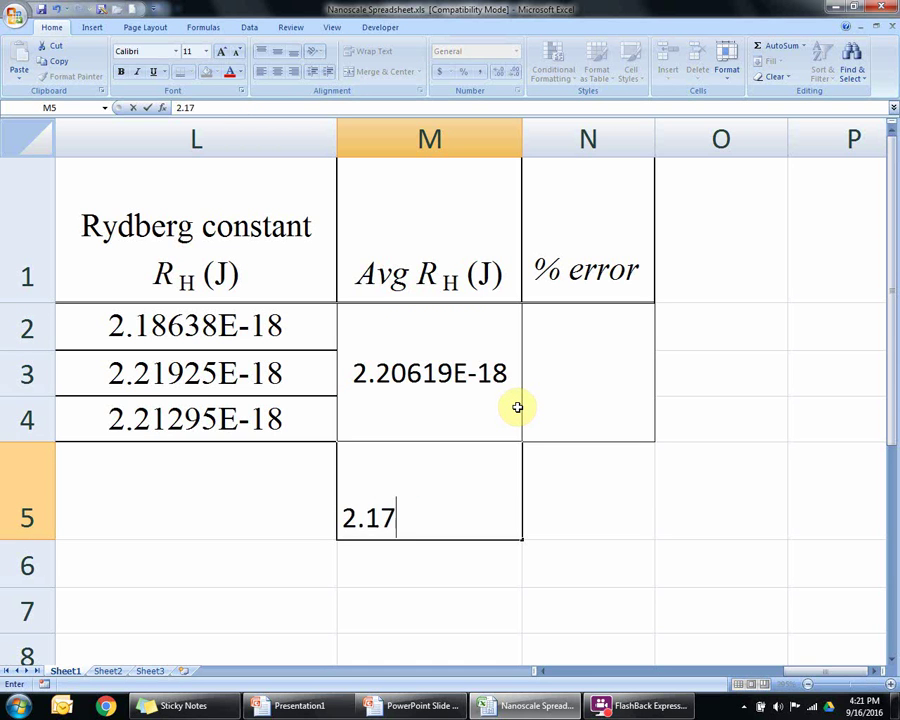
text(9e)
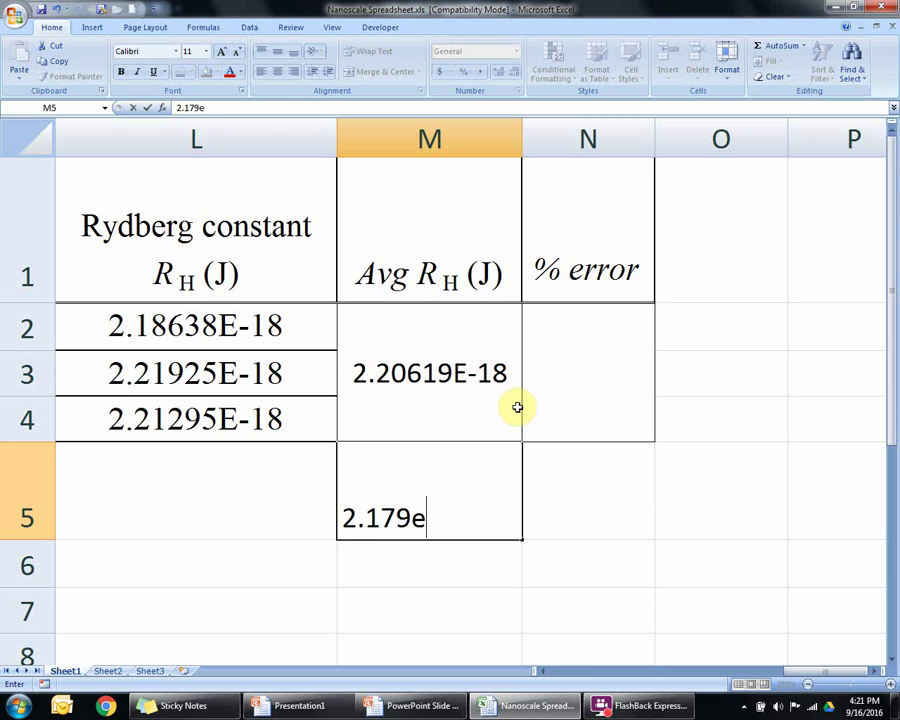
text(-18)
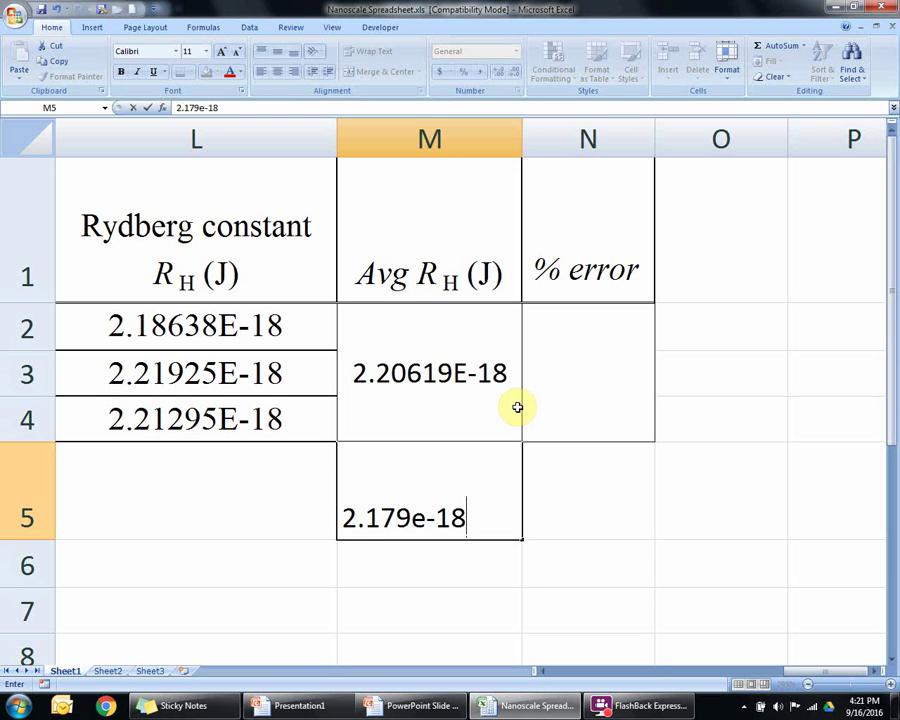
key(Return)
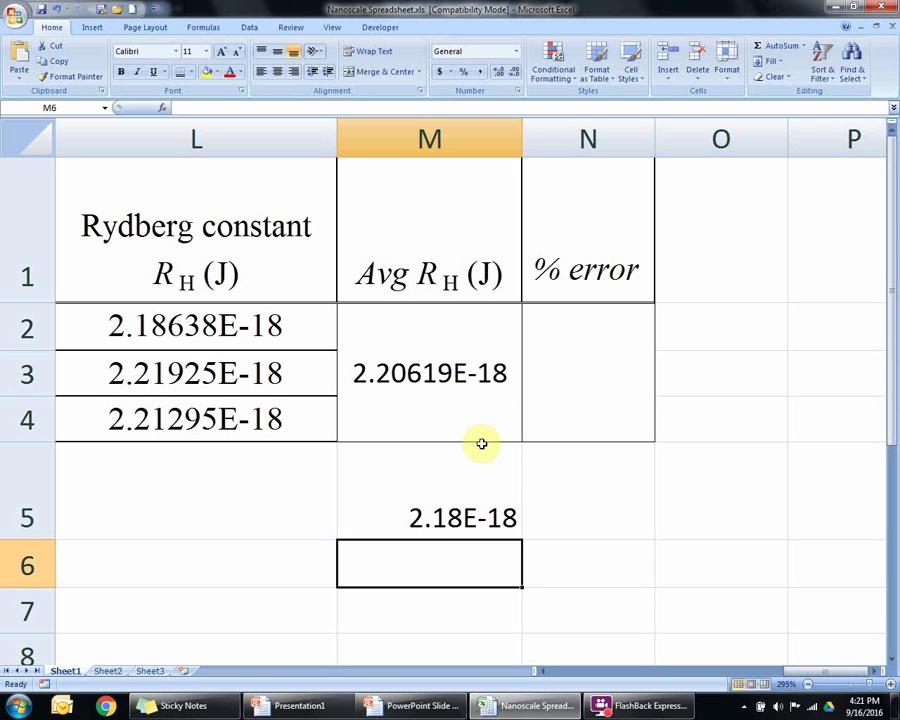
click(433, 483)
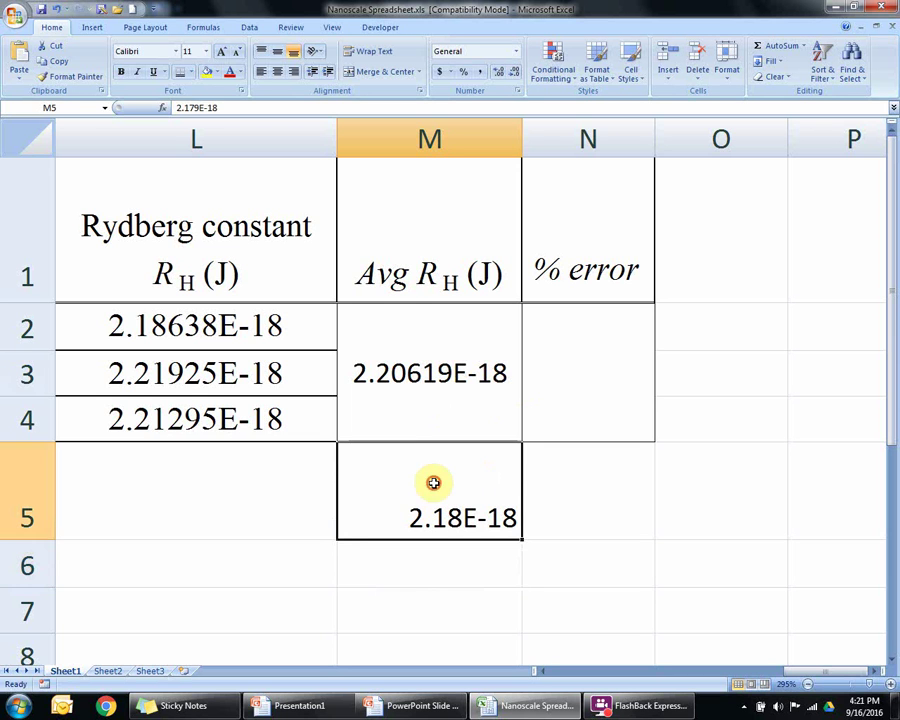
Label the accepted constant by entering "accepted Rh" in L5 and align the label to the right
click(317, 511)
text(accepted R)
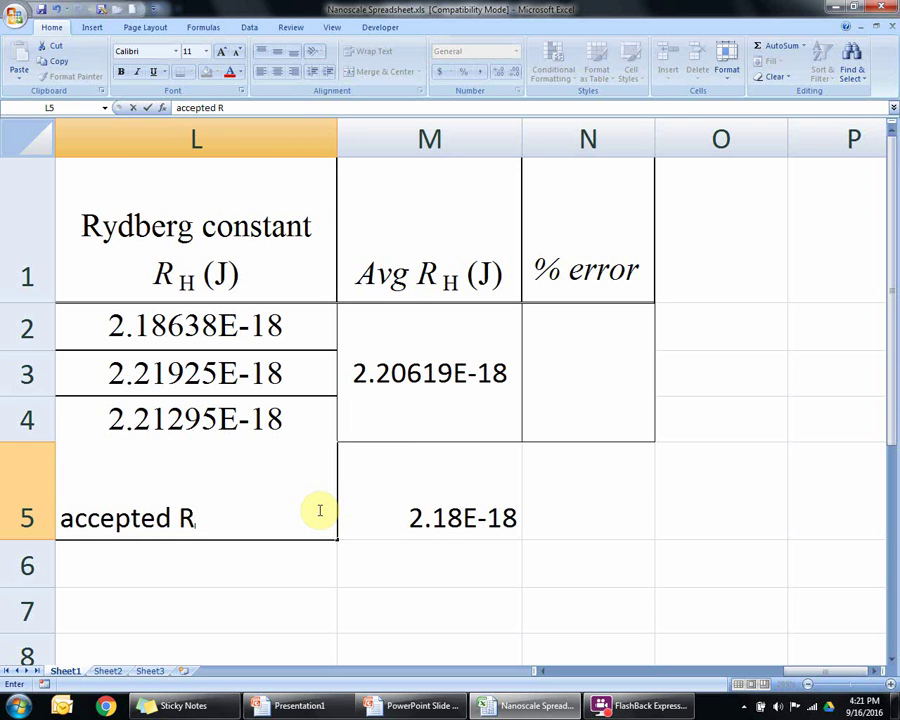
text(h)
key(Return)
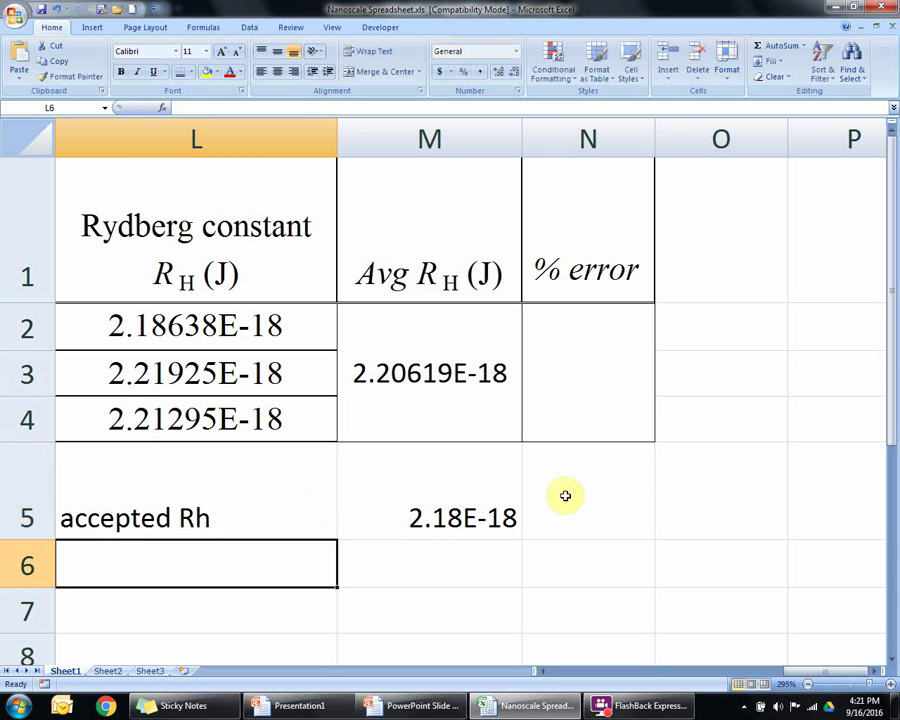
click(223, 508)
click(294, 72)
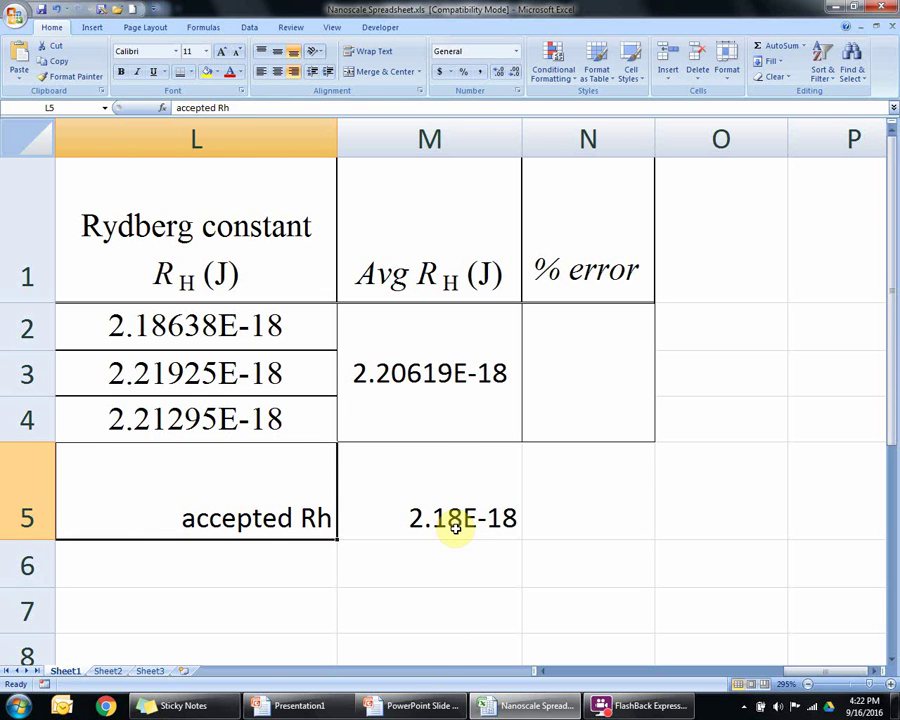
Calculate the absolute difference between the average and accepted constants in the merged % error cell N2 with =ABS(M2-M5)
click(572, 390)
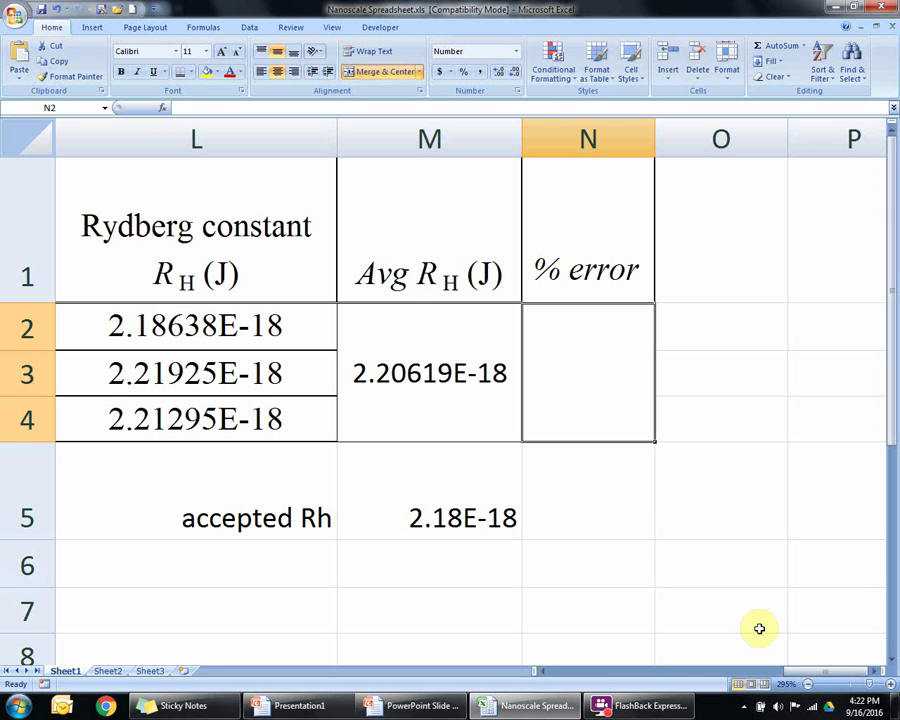
text(=)
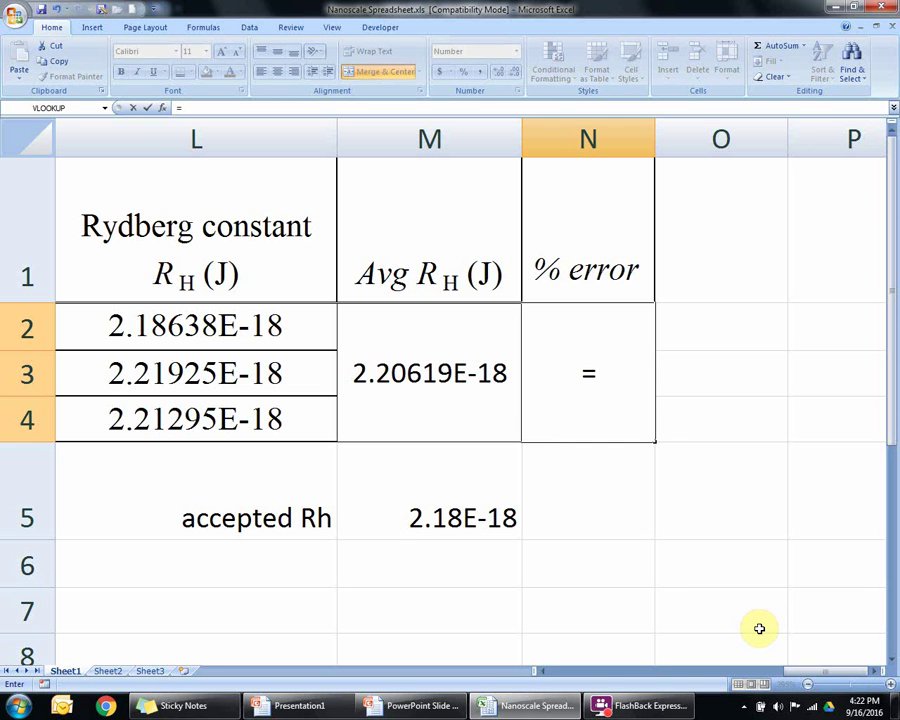
text(abs)
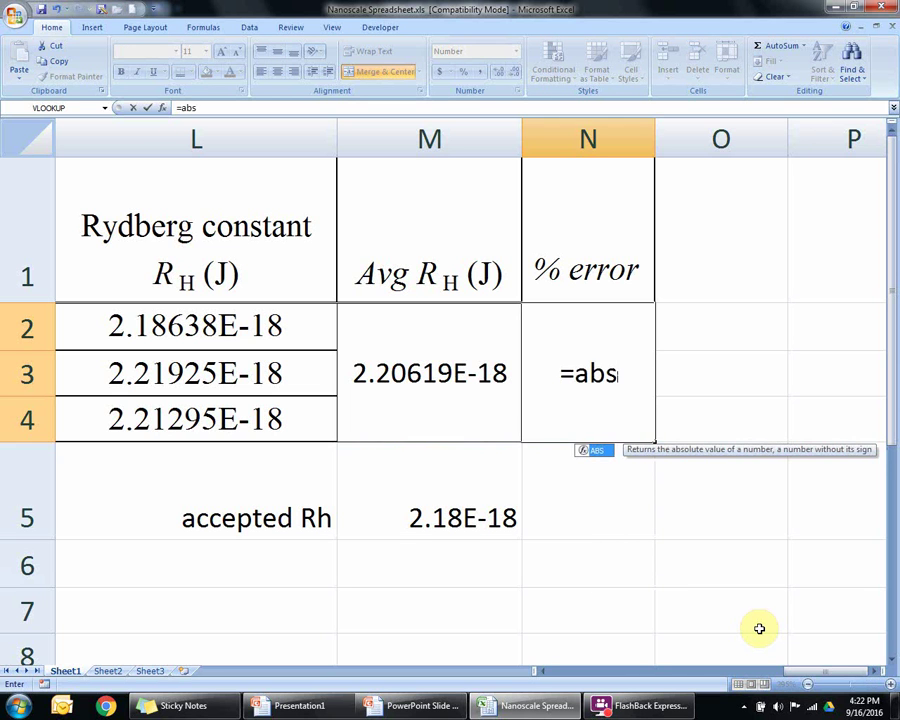
text(()
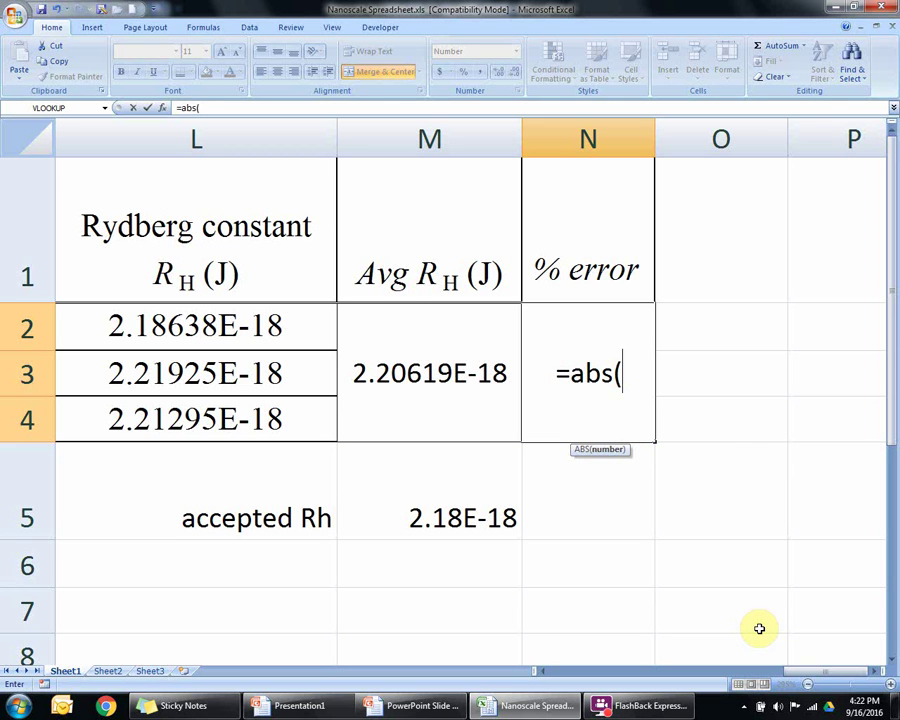
click(467, 405)
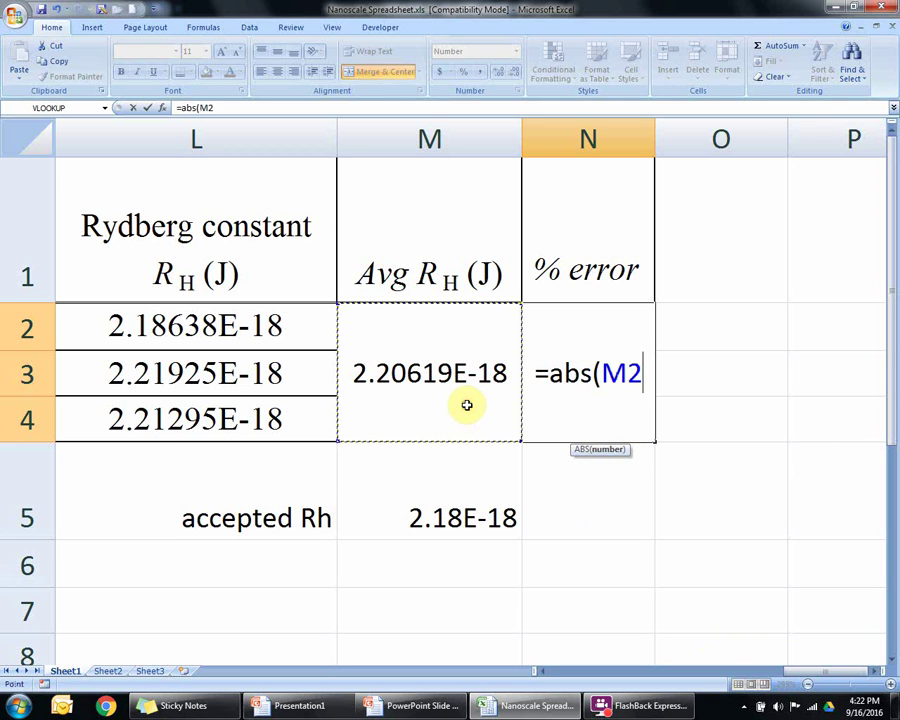
text(-)
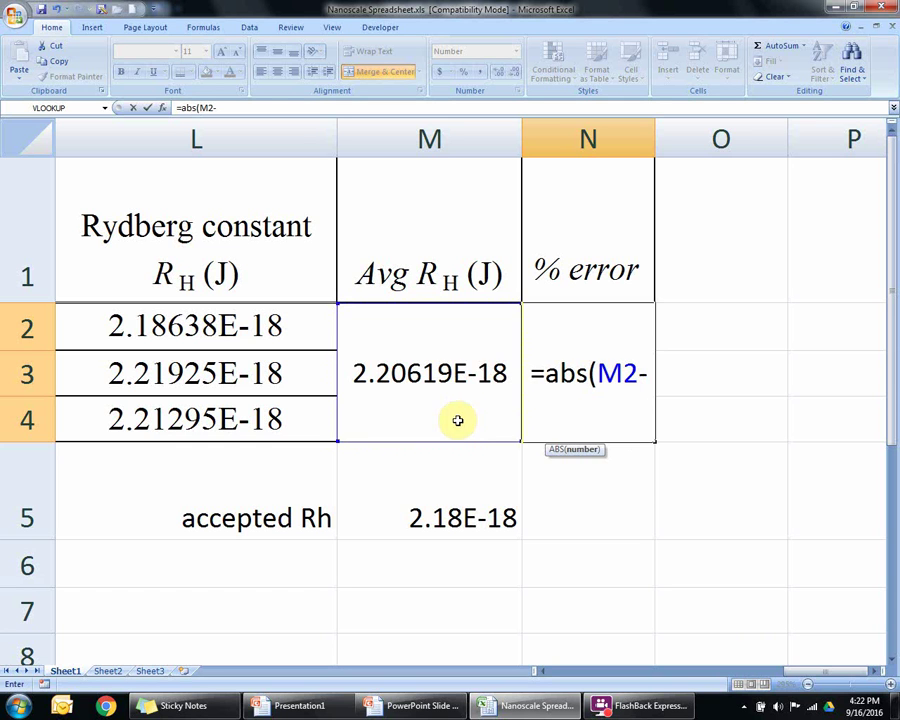
click(420, 518)
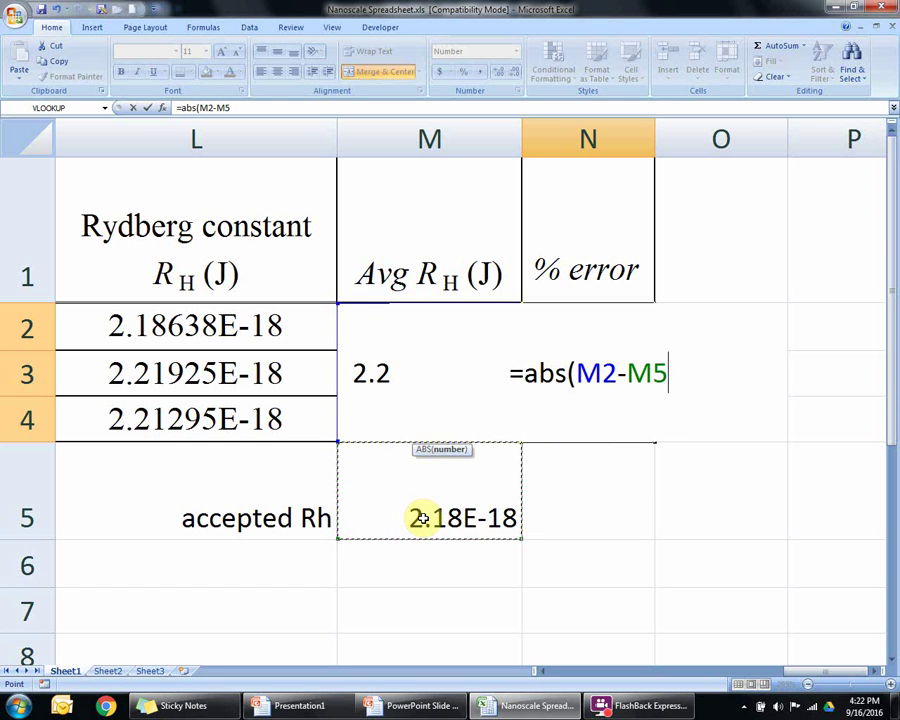
text())
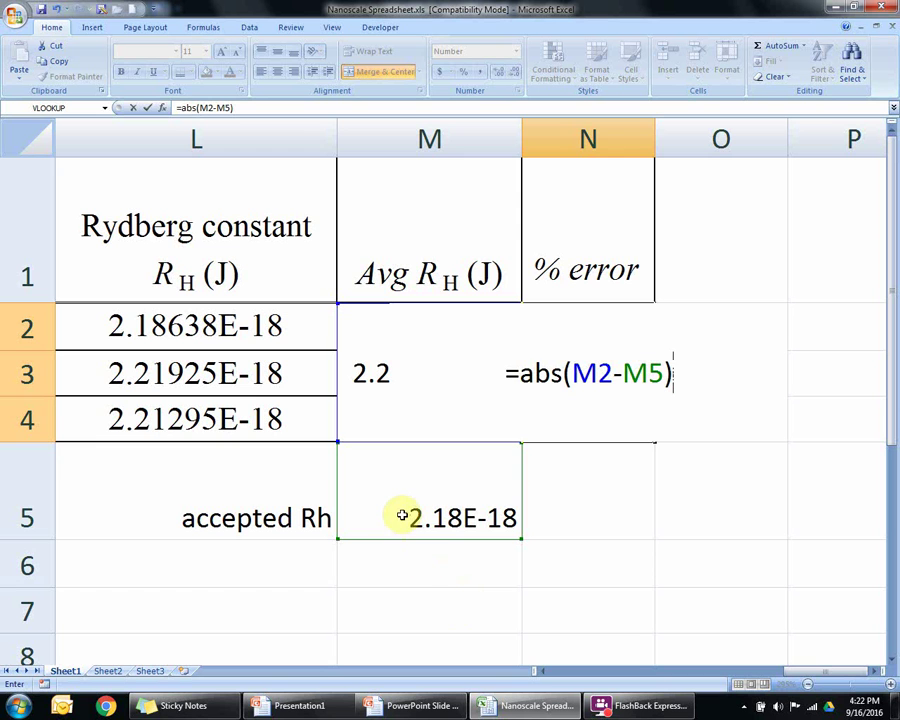
click(402, 515)
click(533, 378)
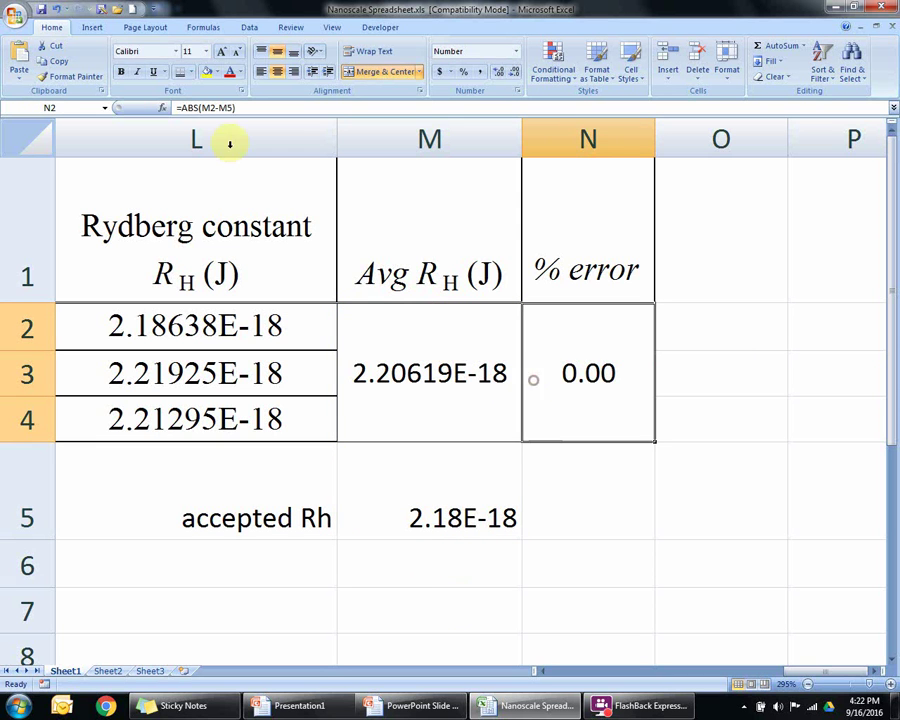
Extend the N2 formula to a percent error by dividing by M5 and multiplying by 100, =ABS(M2-M5)/M5*100
click(238, 106)
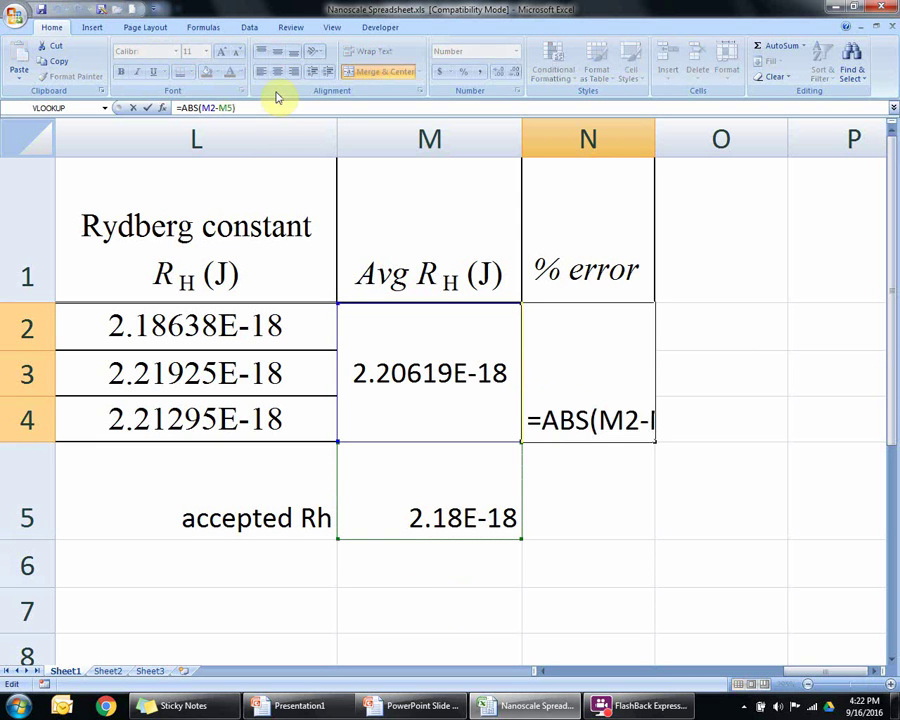
text(/)
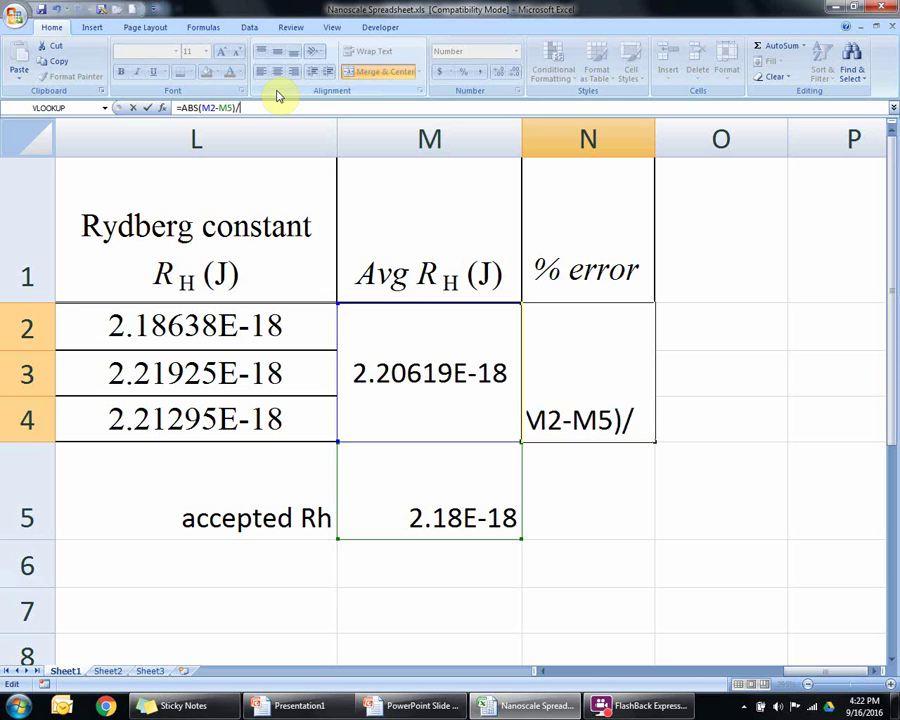
click(403, 492)
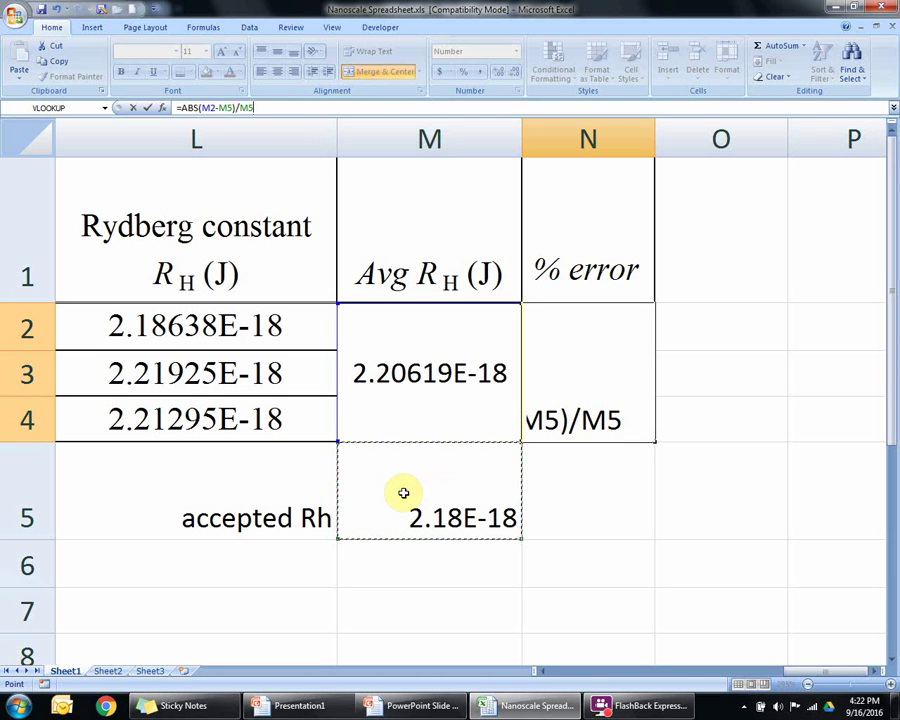
text(*)
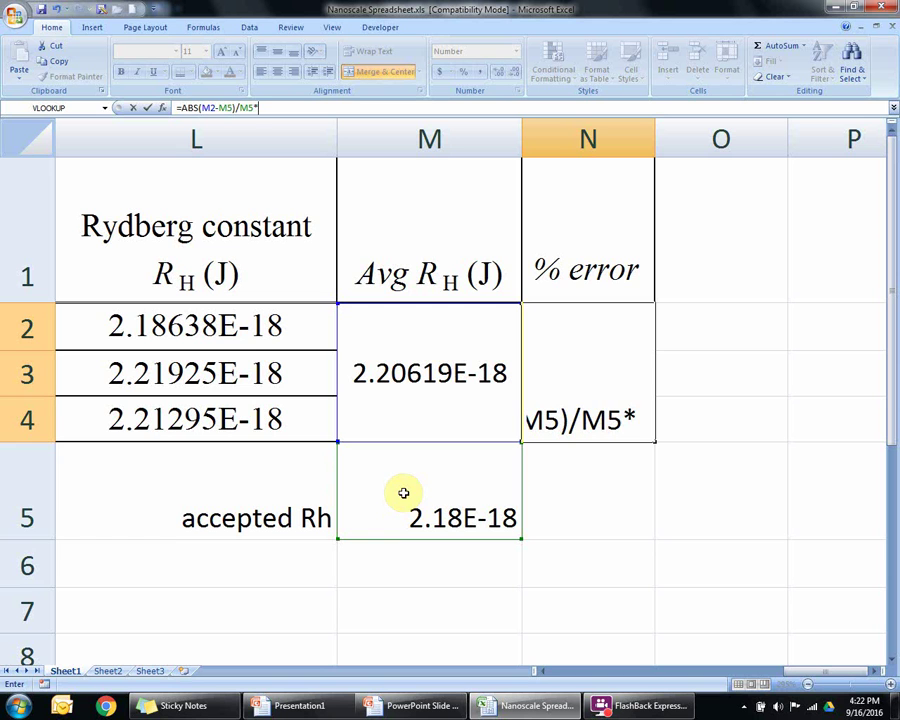
text(100)
key(Return)
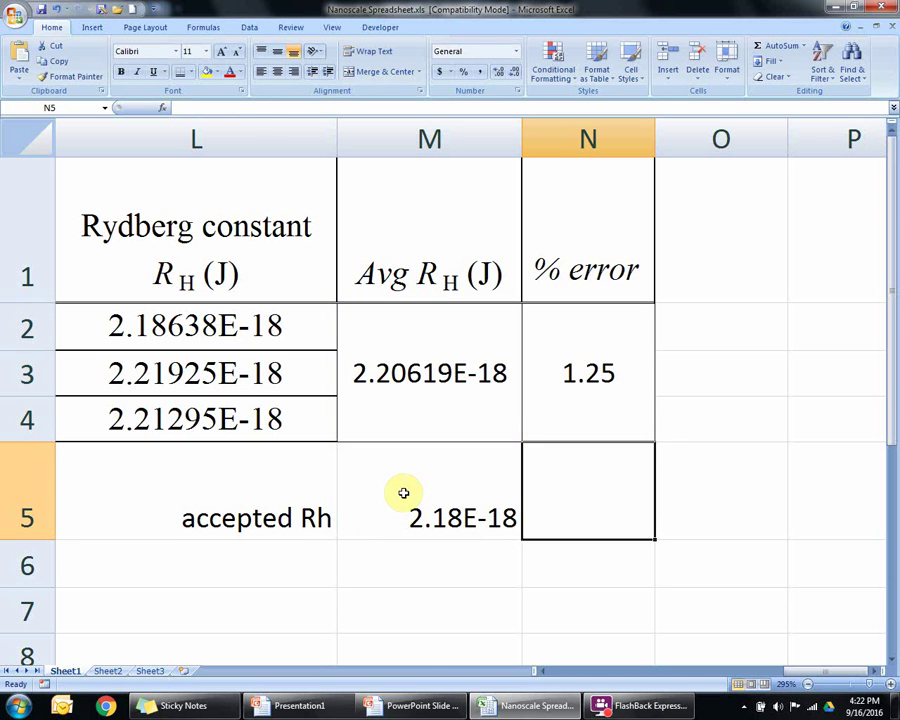
click(586, 321)
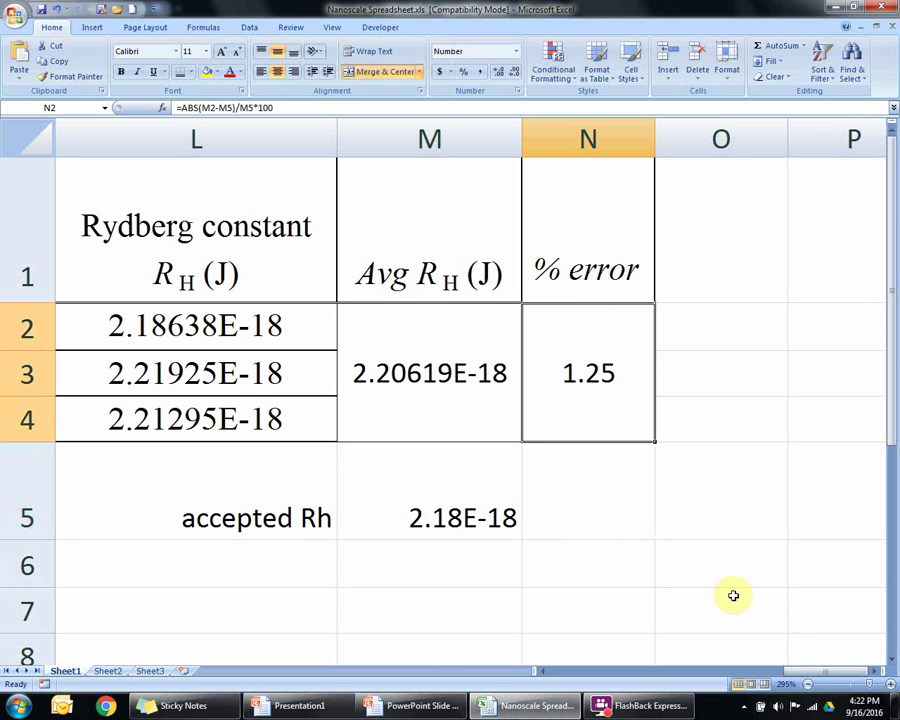